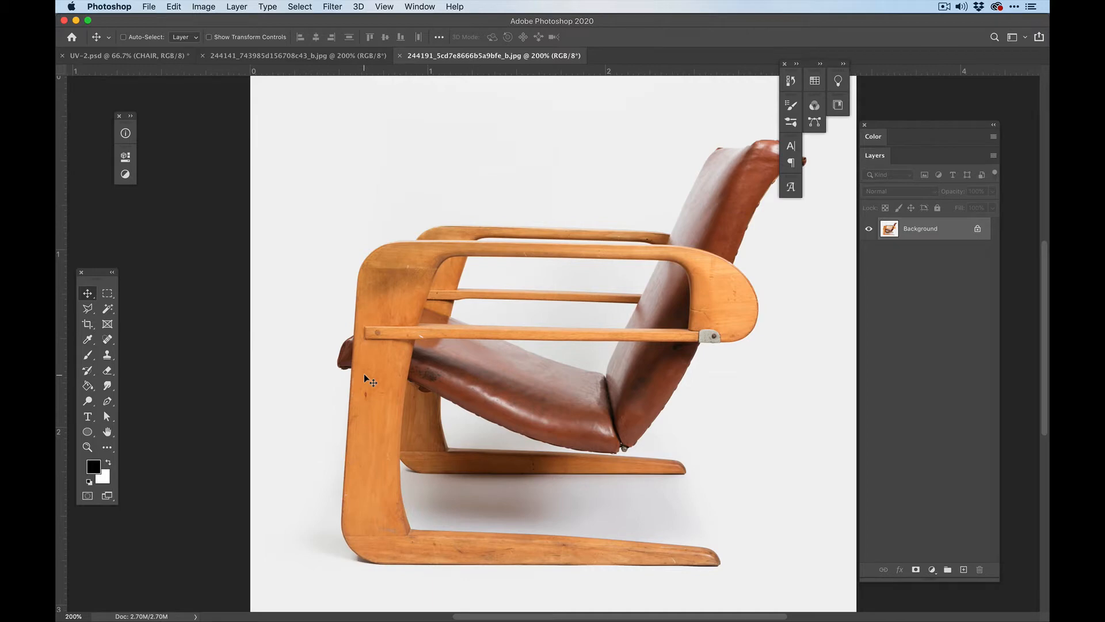
Select the near-side wooden chair frame with a loose Polygonal Lasso outline around its base, upright and armrest, and copy it
{"action": "key", "text": "l"}
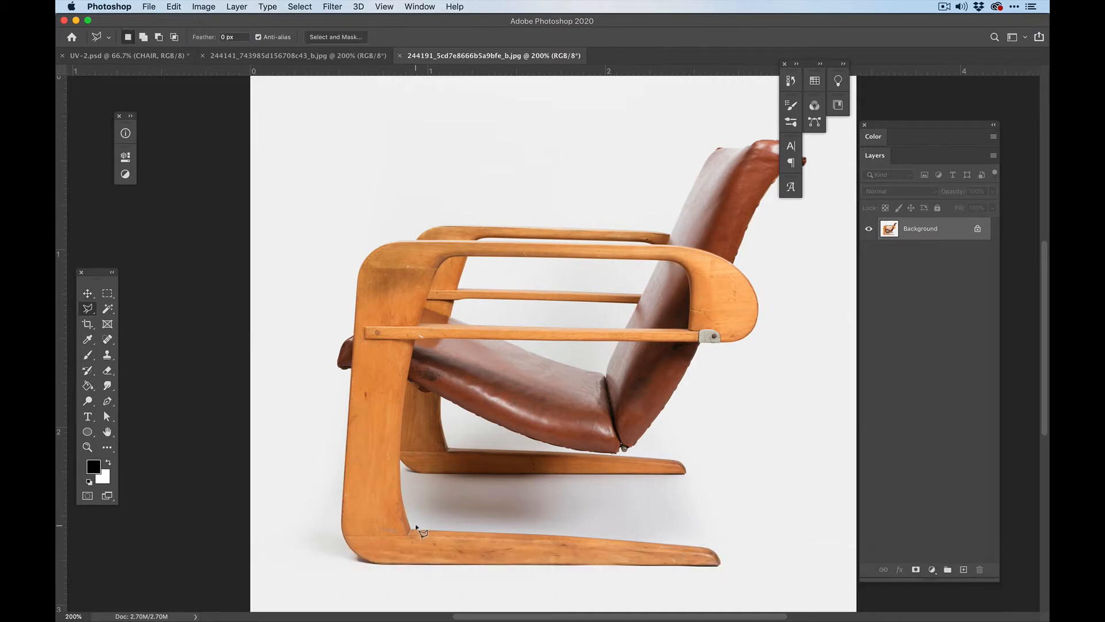
{"action": "left_click", "coordinate": [414, 525]}
{"action": "left_click", "coordinate": [733, 541]}
{"action": "left_click", "coordinate": [736, 579]}
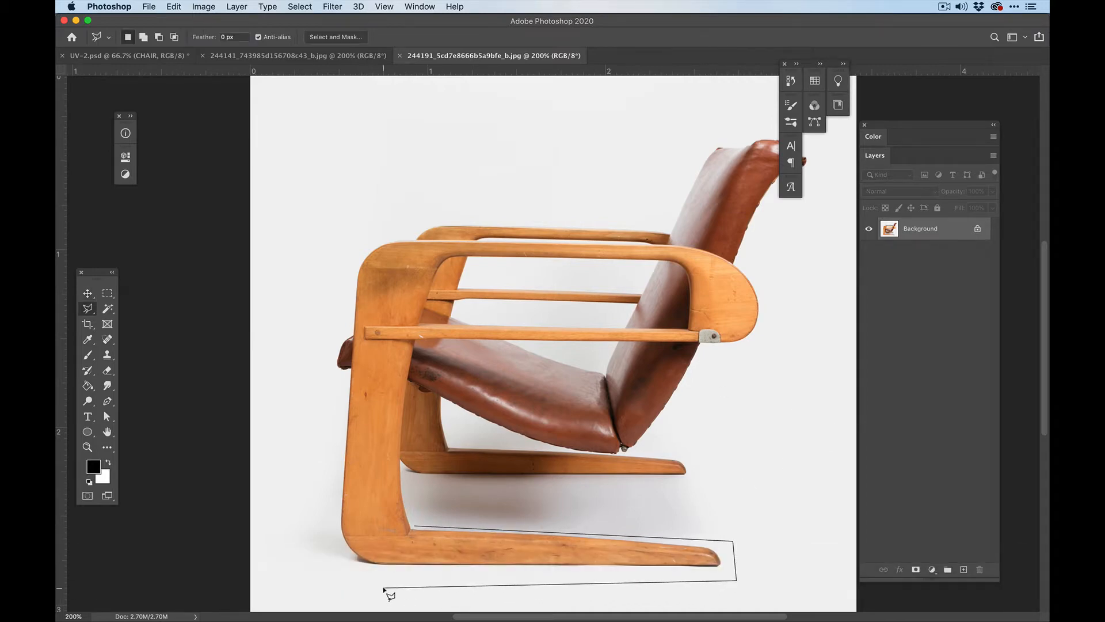
{"action": "left_click", "coordinate": [366, 576]}
{"action": "left_click", "coordinate": [325, 534]}
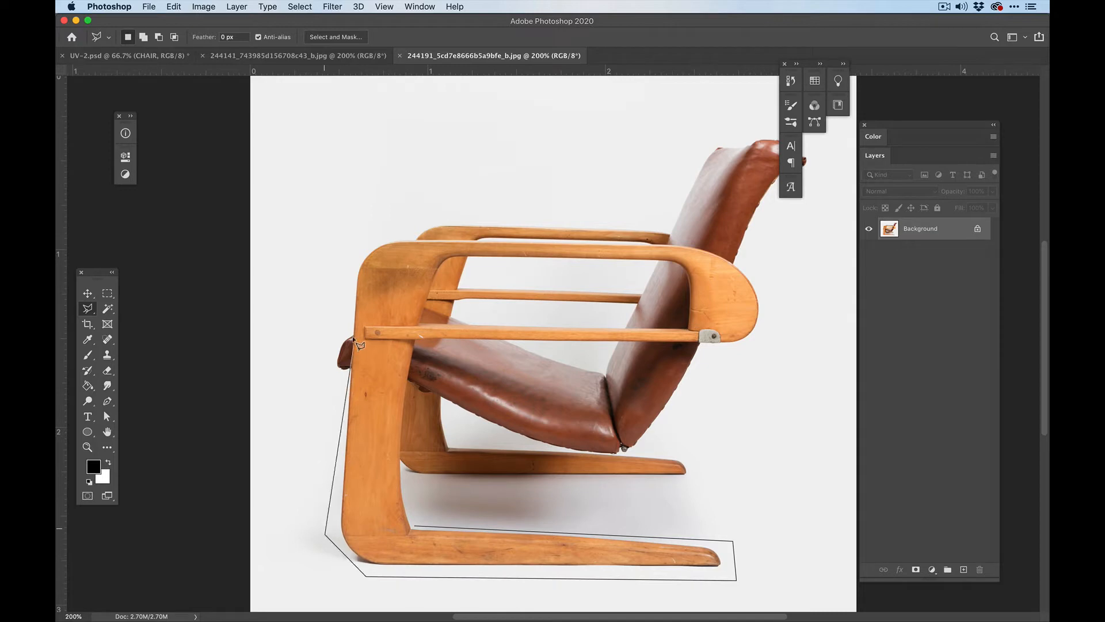
{"action": "left_click", "coordinate": [358, 260]}
{"action": "left_click", "coordinate": [386, 236]}
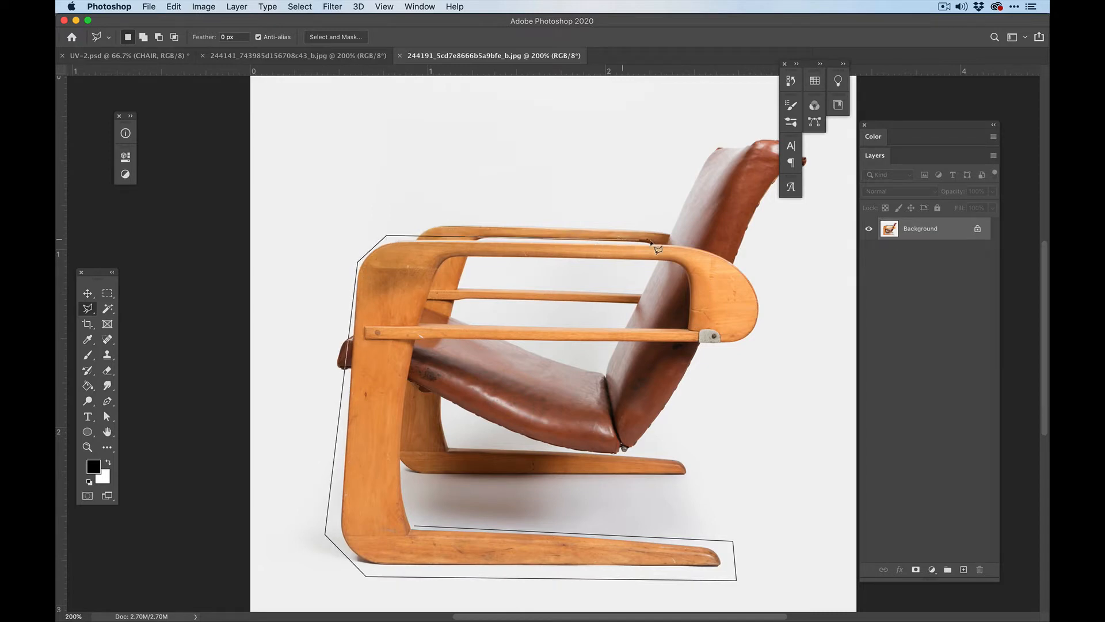
{"action": "left_click", "coordinate": [691, 243]}
{"action": "left_click", "coordinate": [738, 253]}
{"action": "left_click", "coordinate": [763, 295]}
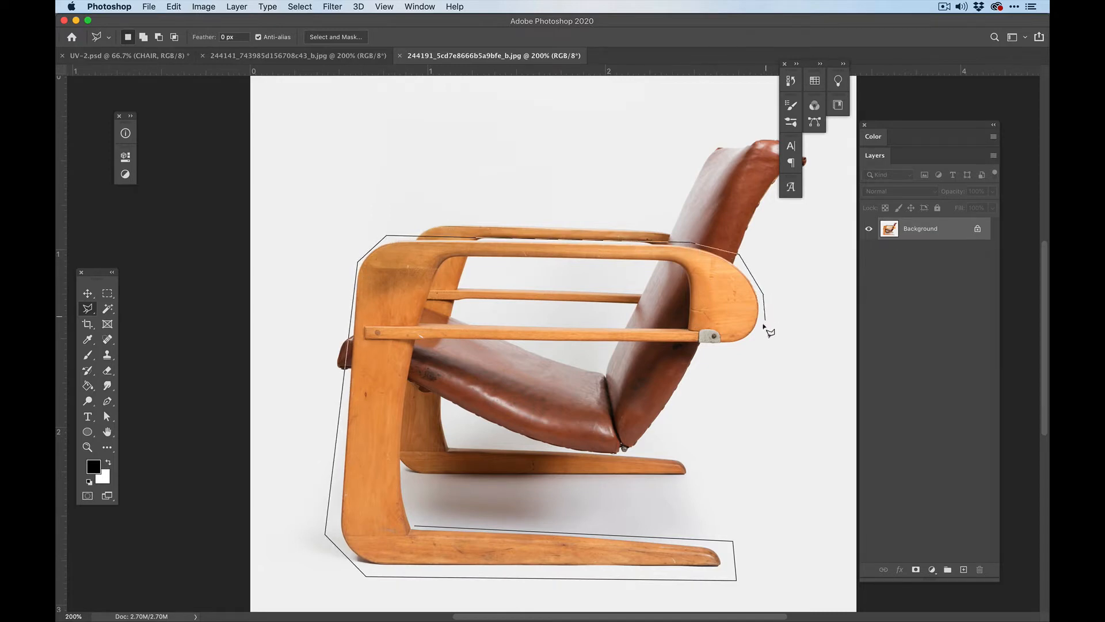
{"action": "left_click", "coordinate": [763, 323]}
{"action": "left_click", "coordinate": [749, 356]}
{"action": "left_click", "coordinate": [419, 348]}
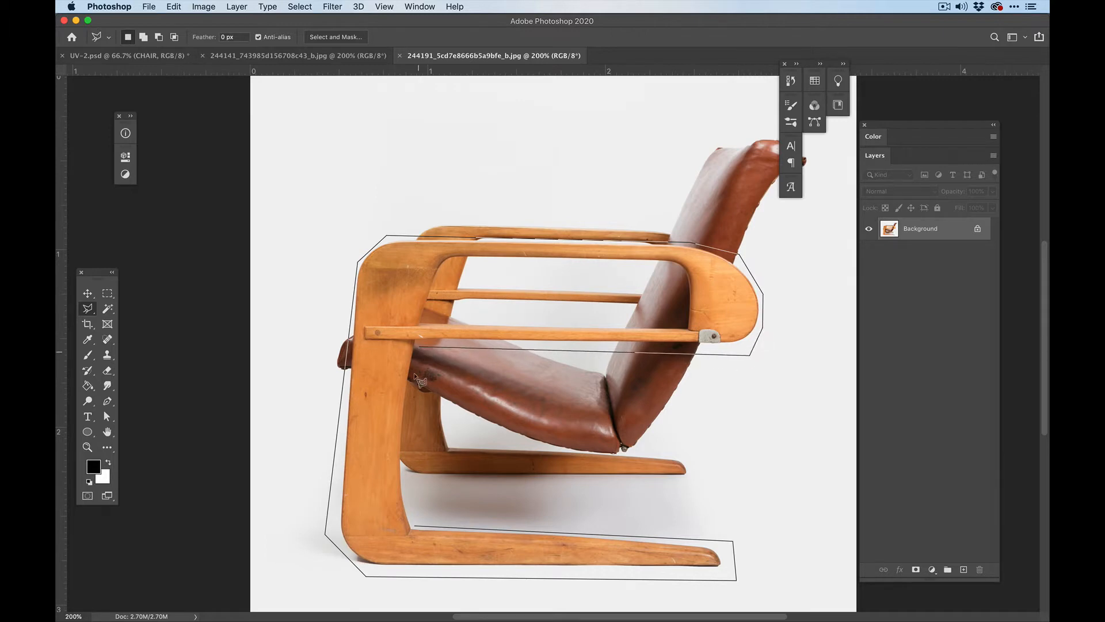
{"action": "left_click", "coordinate": [403, 461]}
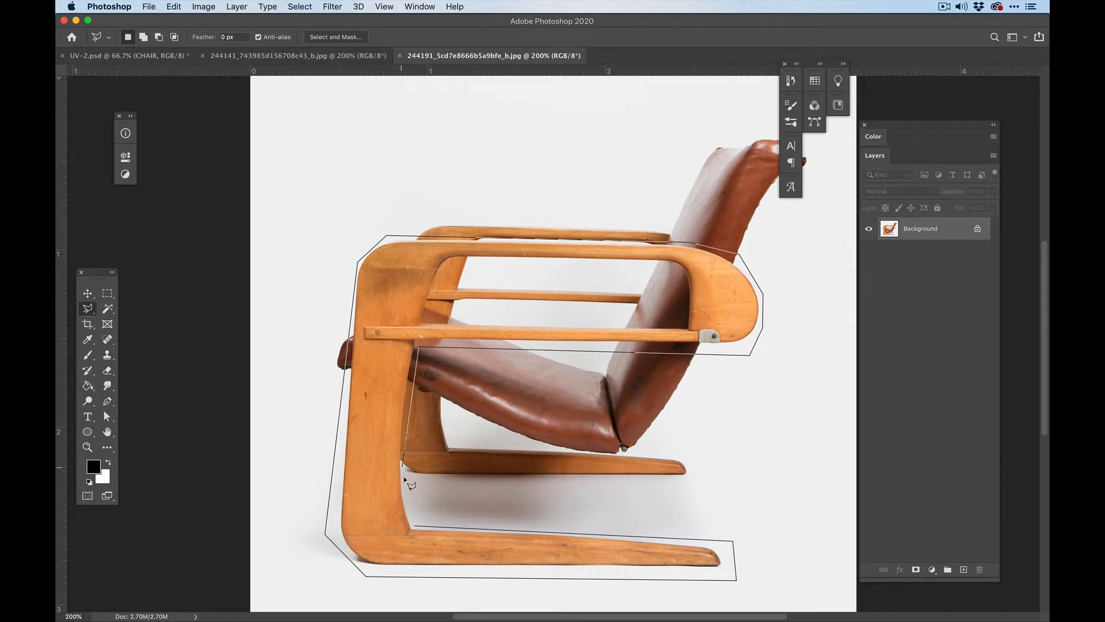
{"action": "left_click", "coordinate": [413, 525]}
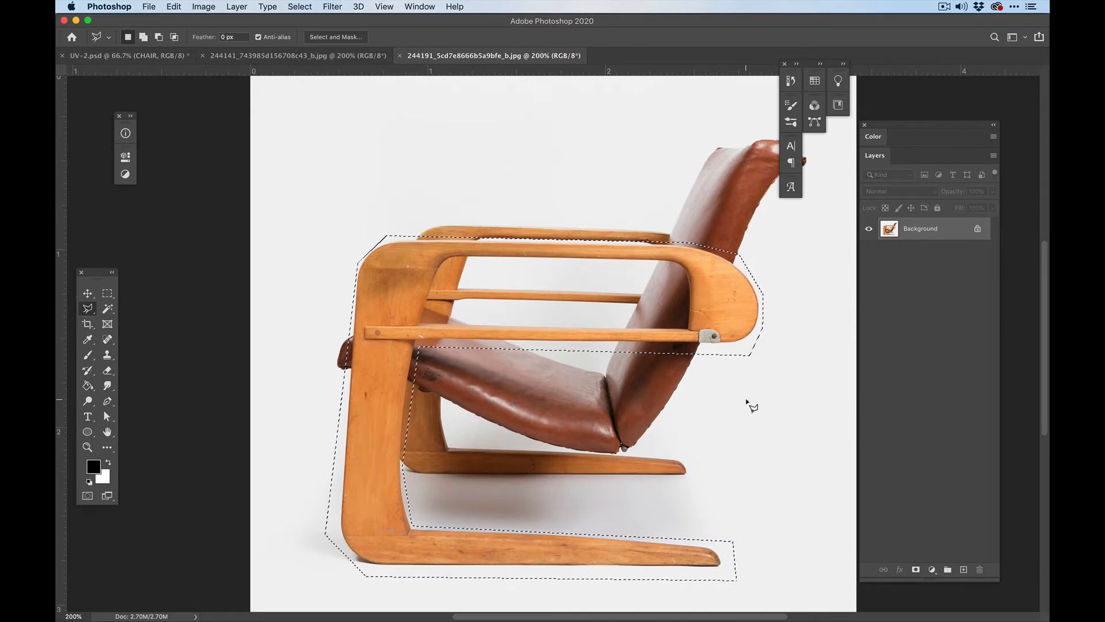
{"action": "key", "text": "super+c"}
Switch to the UV-2.psd document and delete the texture and CHAIR layers
{"action": "left_click", "coordinate": [167, 56]}
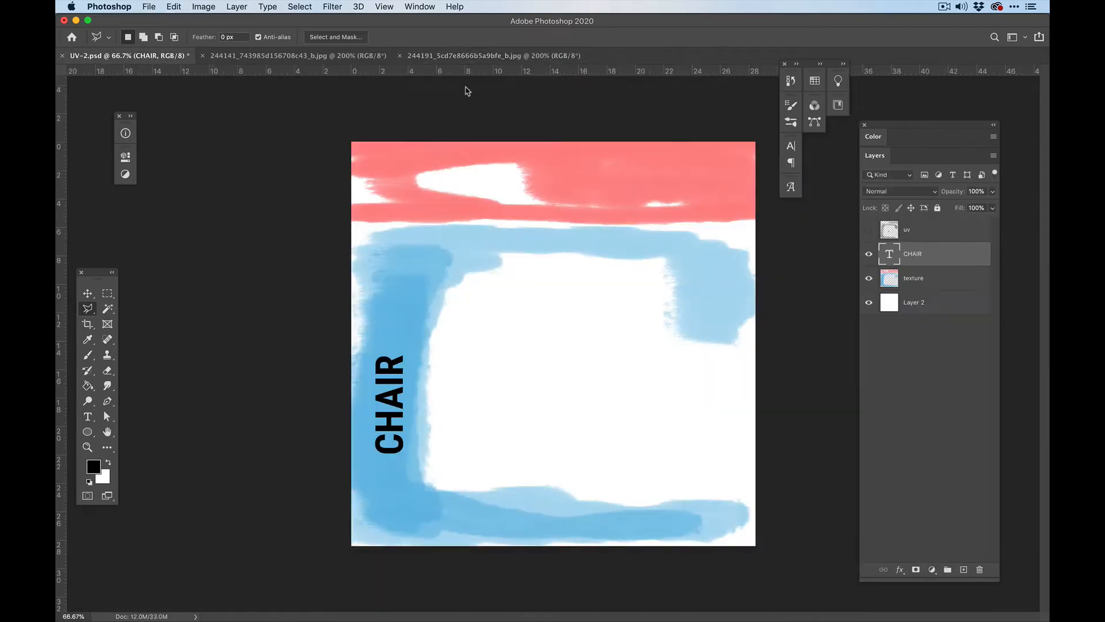
{"action": "left_click", "coordinate": [935, 281]}
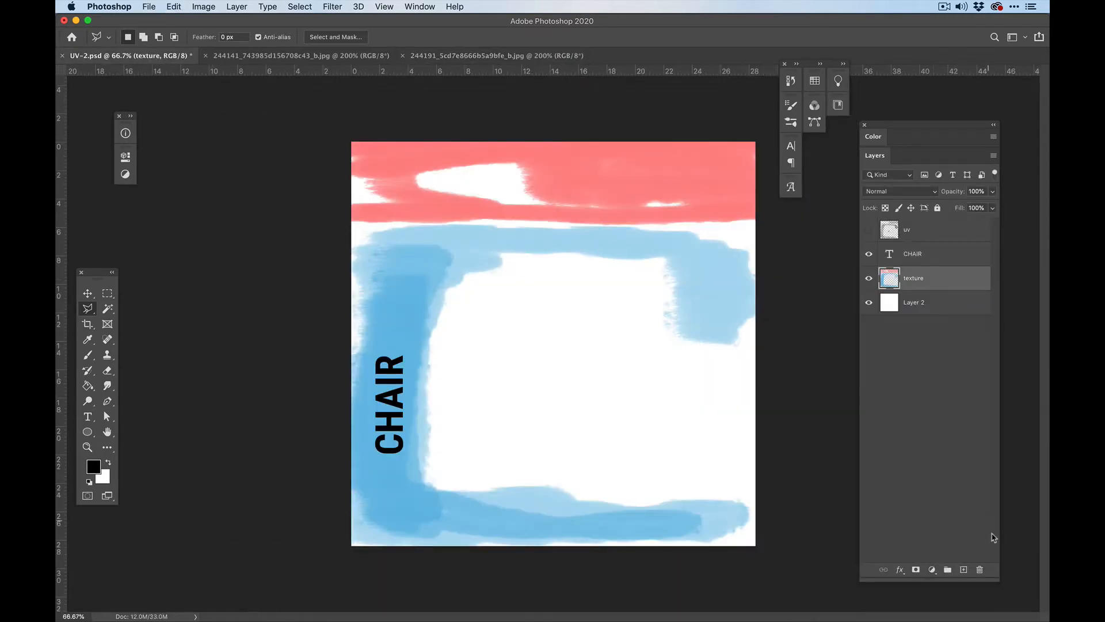
{"action": "left_click", "coordinate": [980, 570]}
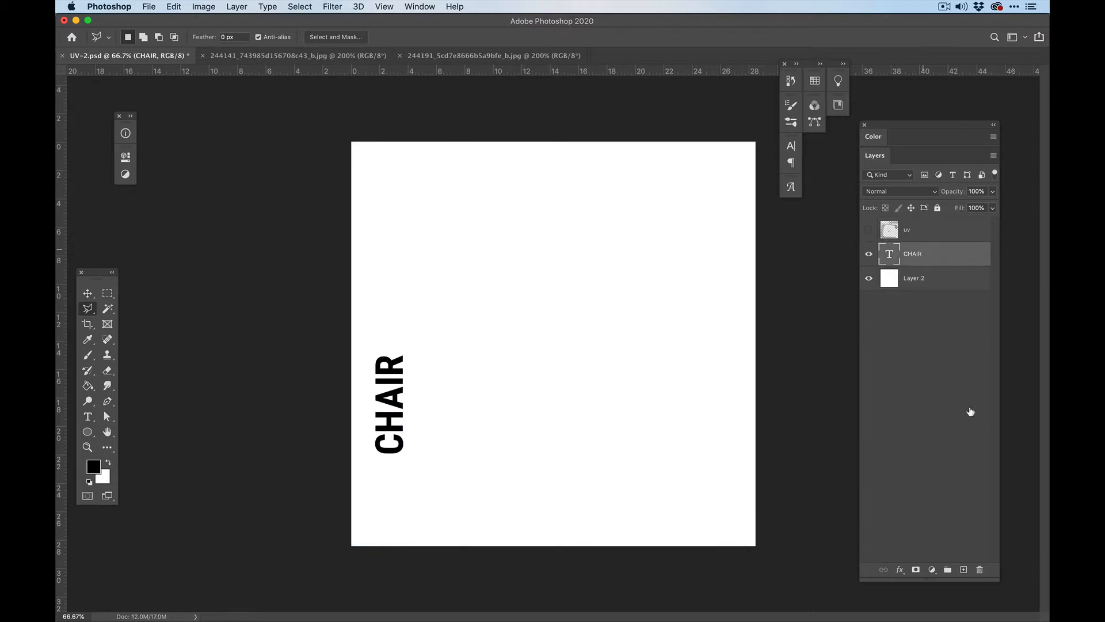
{"action": "left_click", "coordinate": [980, 570]}
Make the uv layer visible and paste the copied frame on a layer directly beneath it
{"action": "left_click", "coordinate": [914, 231]}
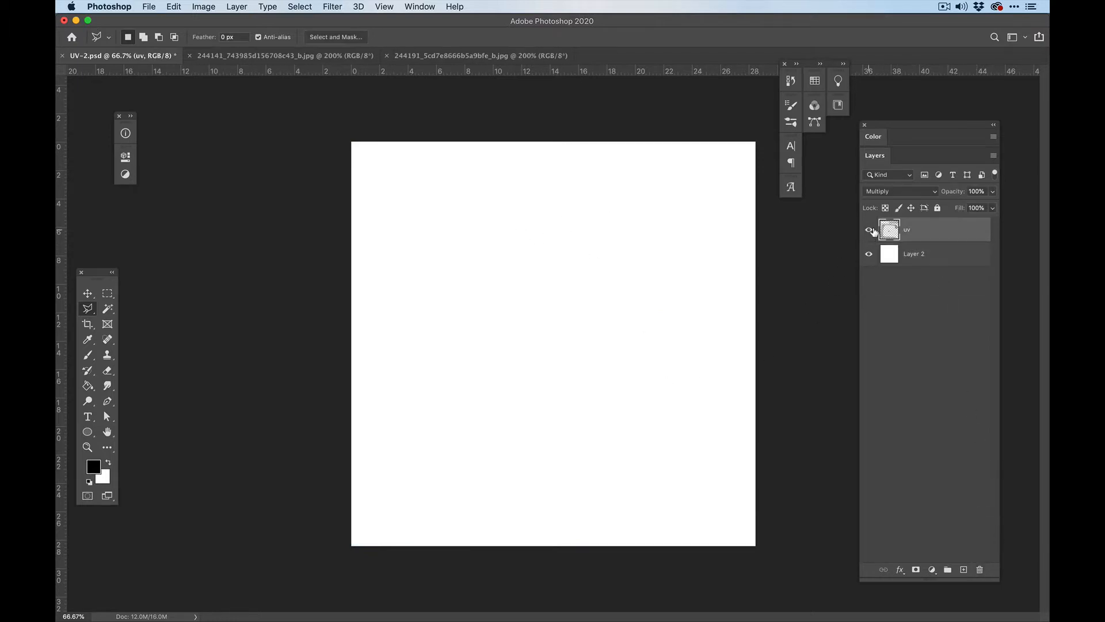
{"action": "left_click", "coordinate": [869, 229]}
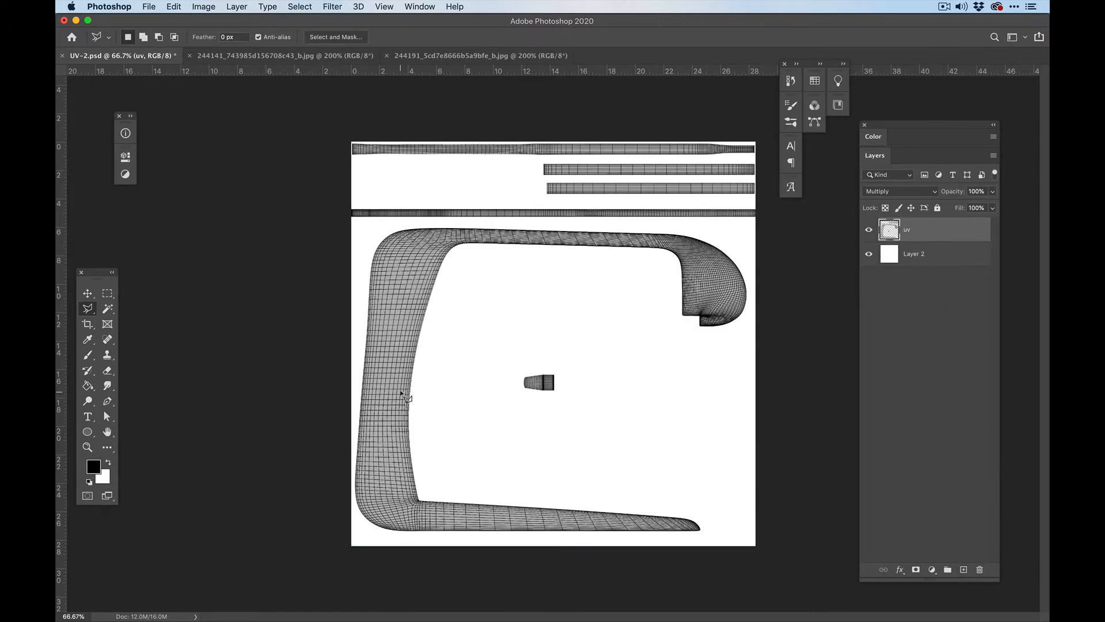
{"action": "key", "text": "super+v"}
{"action": "left_click_drag", "start_coordinate": [933, 233], "coordinate": [927, 270]}
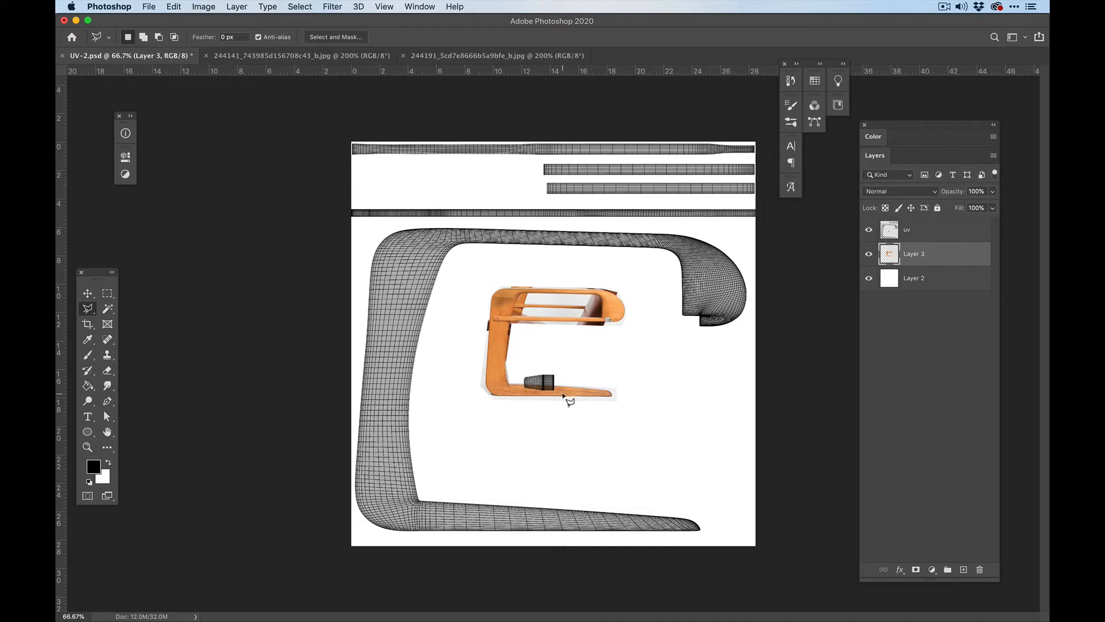
Scale the pasted frame proportionally to about 282% and position it to match the large C-shaped UV wireframe
{"action": "left_click", "coordinate": [94, 298]}
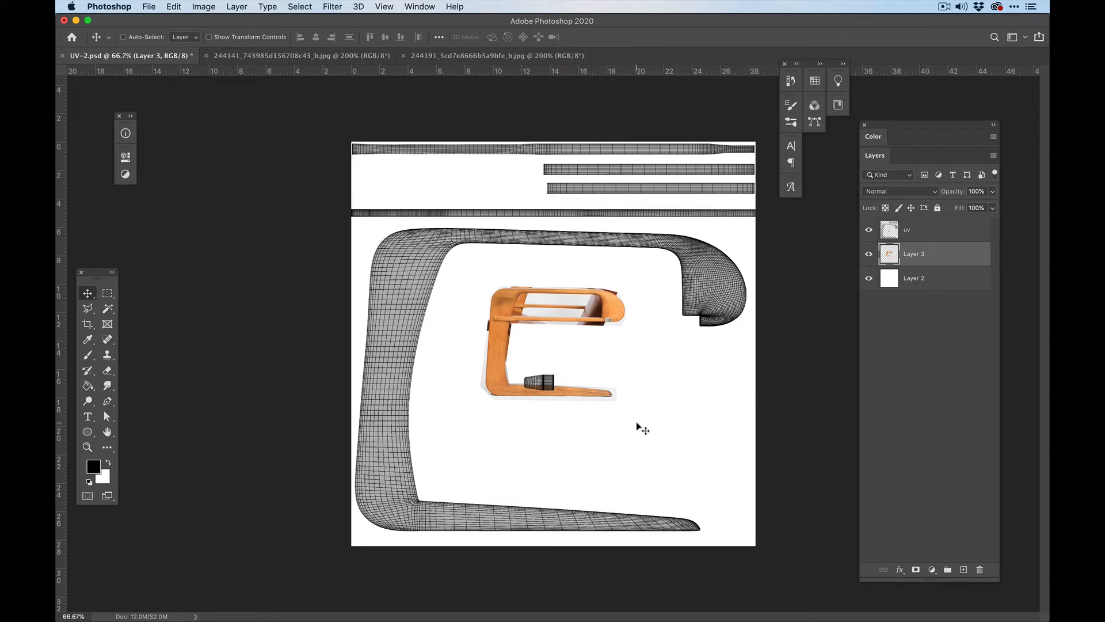
{"action": "key", "text": "super+t"}
{"action": "left_click_drag", "start_coordinate": [623, 401], "coordinate": [769, 512]}
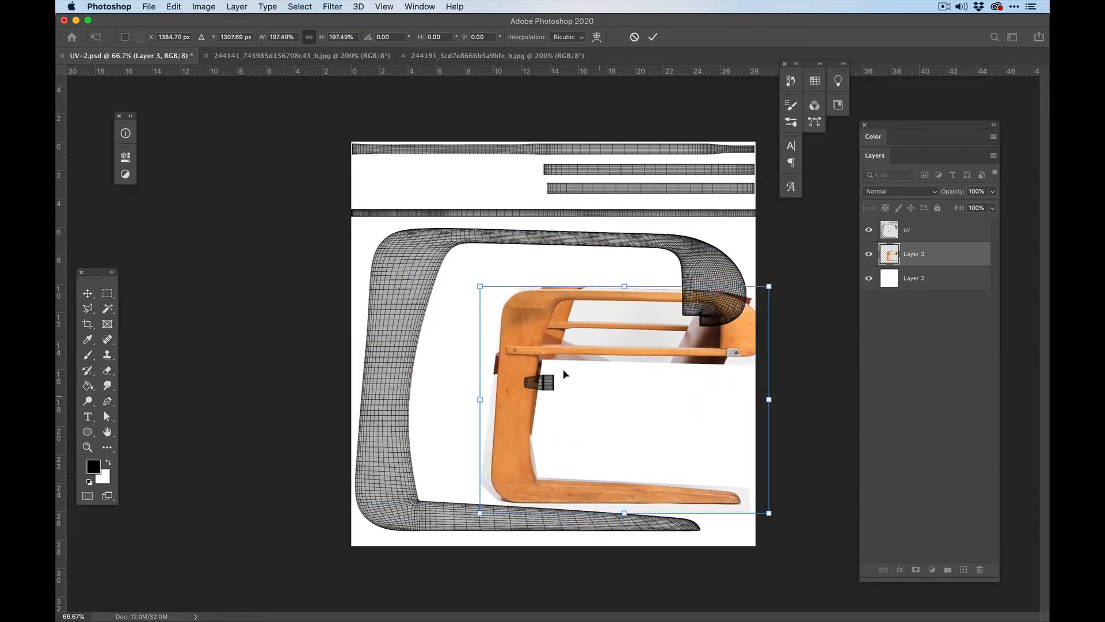
{"action": "left_click_drag", "start_coordinate": [563, 374], "coordinate": [434, 310]}
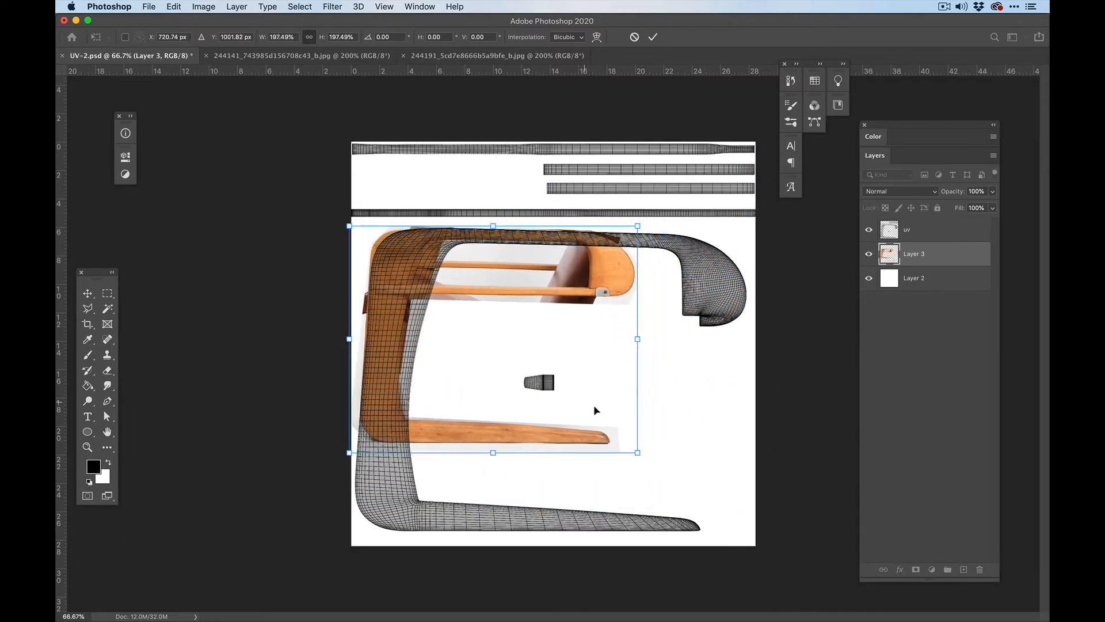
{"action": "left_click_drag", "start_coordinate": [632, 450], "coordinate": [759, 529]}
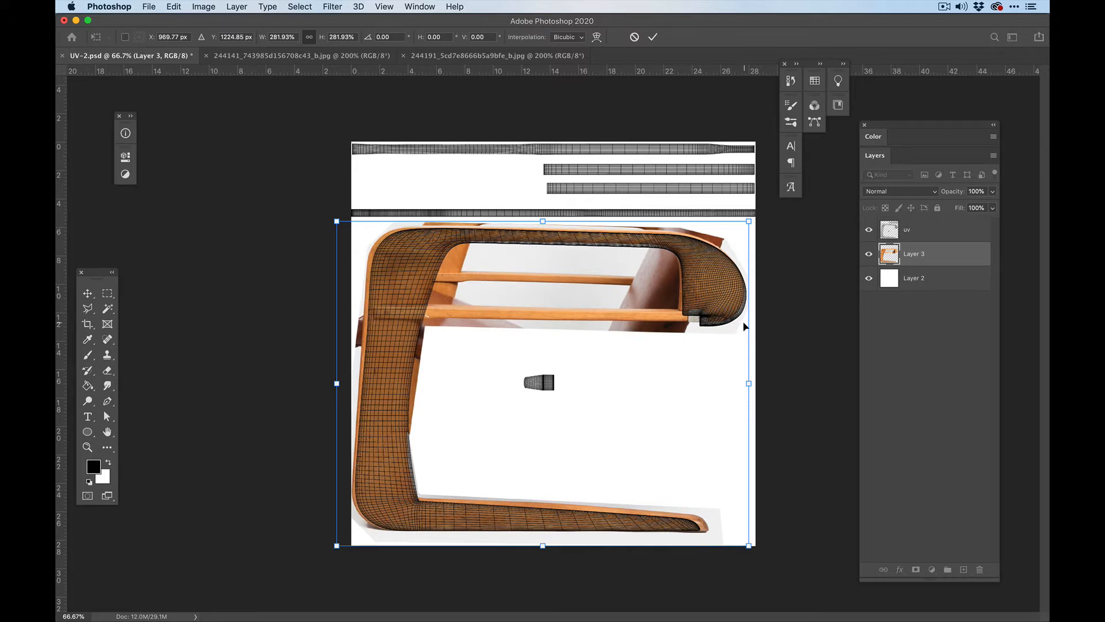
{"action": "left_click_drag", "start_coordinate": [535, 320], "coordinate": [537, 321]}
{"action": "key", "text": "Return"}
Lower the uv layer's opacity to 20%
{"action": "key", "text": "super+="}
{"action": "key", "text": "super+="}
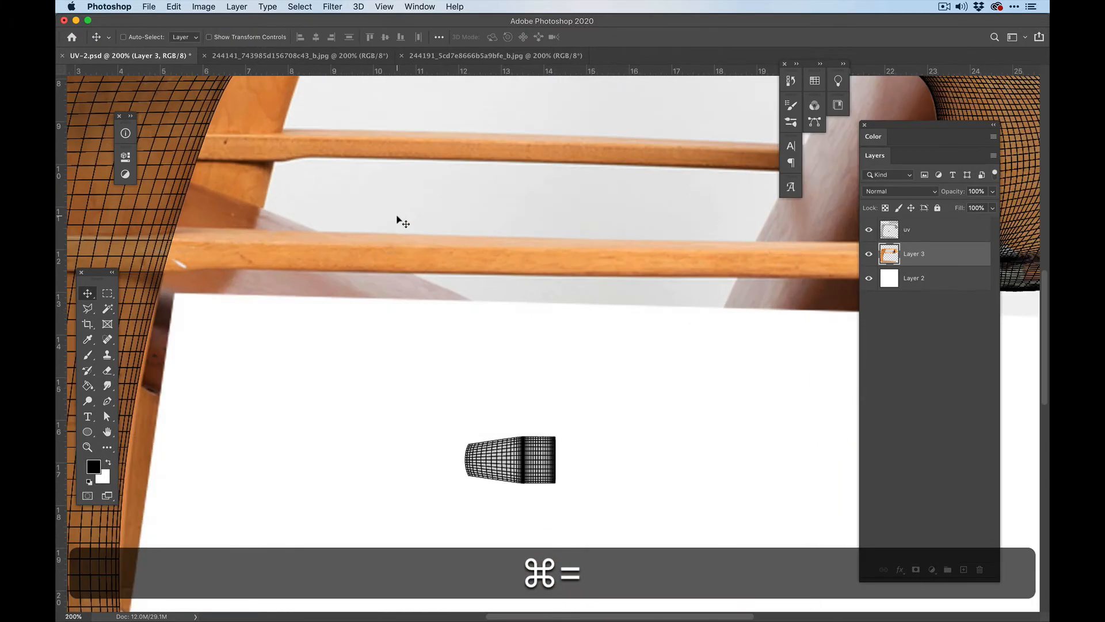
{"action": "left_click_drag", "start_coordinate": [438, 202], "coordinate": [490, 392]}
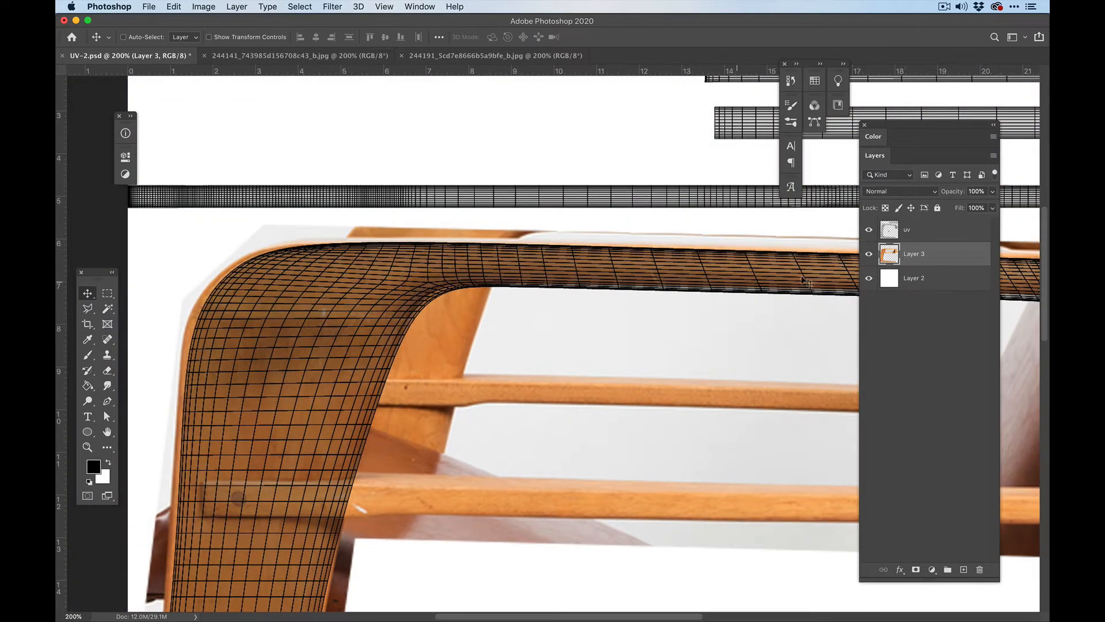
{"action": "left_click", "coordinate": [933, 231]}
{"action": "left_click", "coordinate": [991, 193]}
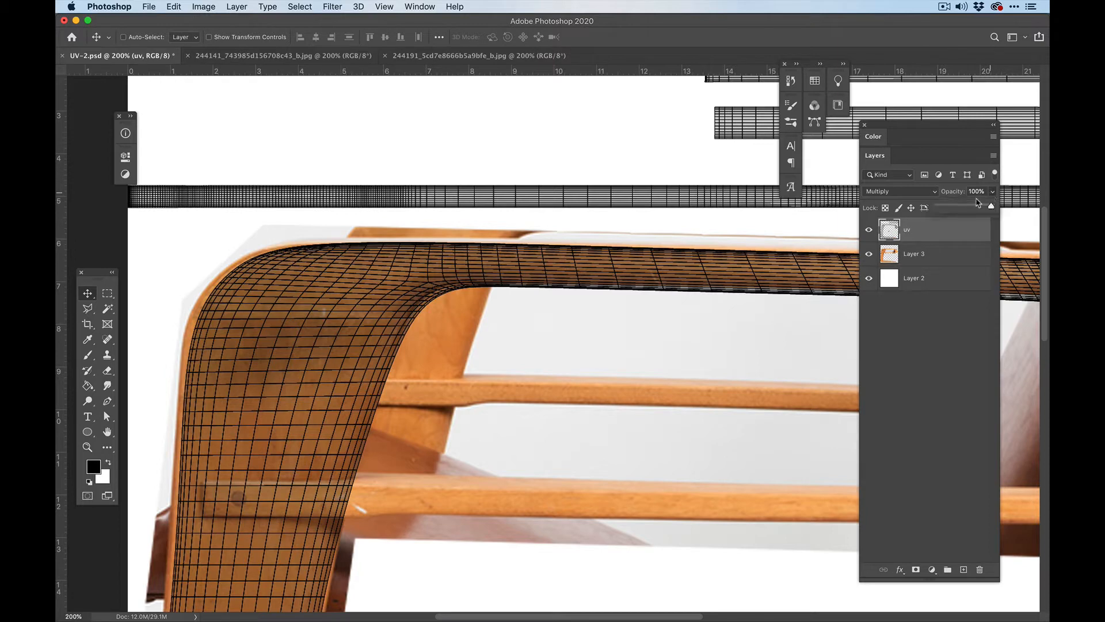
{"action": "left_click", "coordinate": [959, 206]}
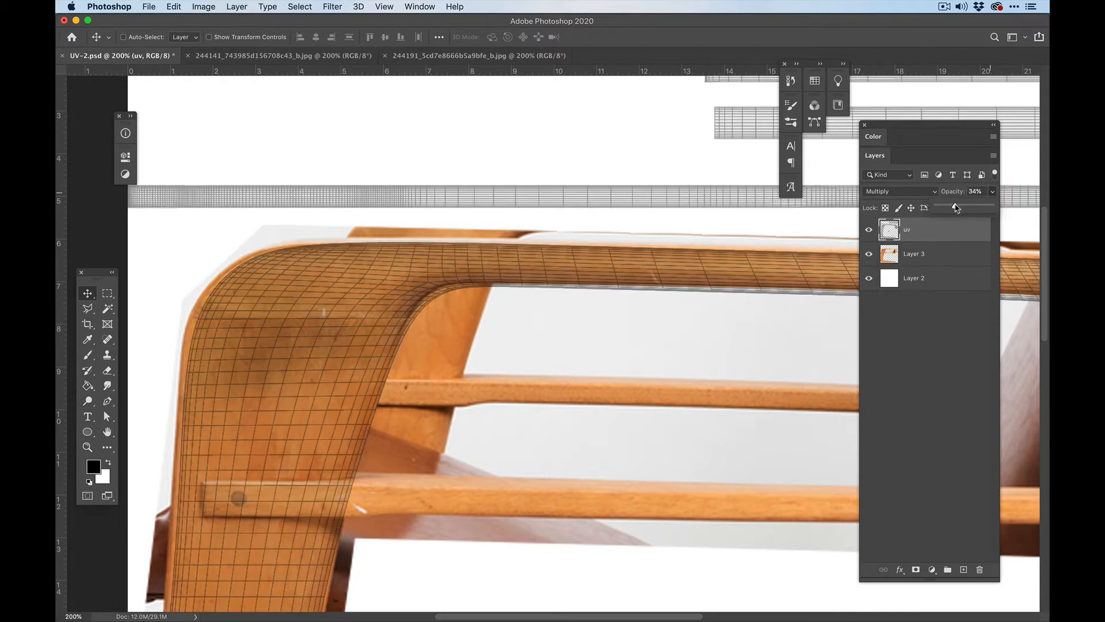
{"action": "left_click_drag", "start_coordinate": [952, 208], "coordinate": [949, 208]}
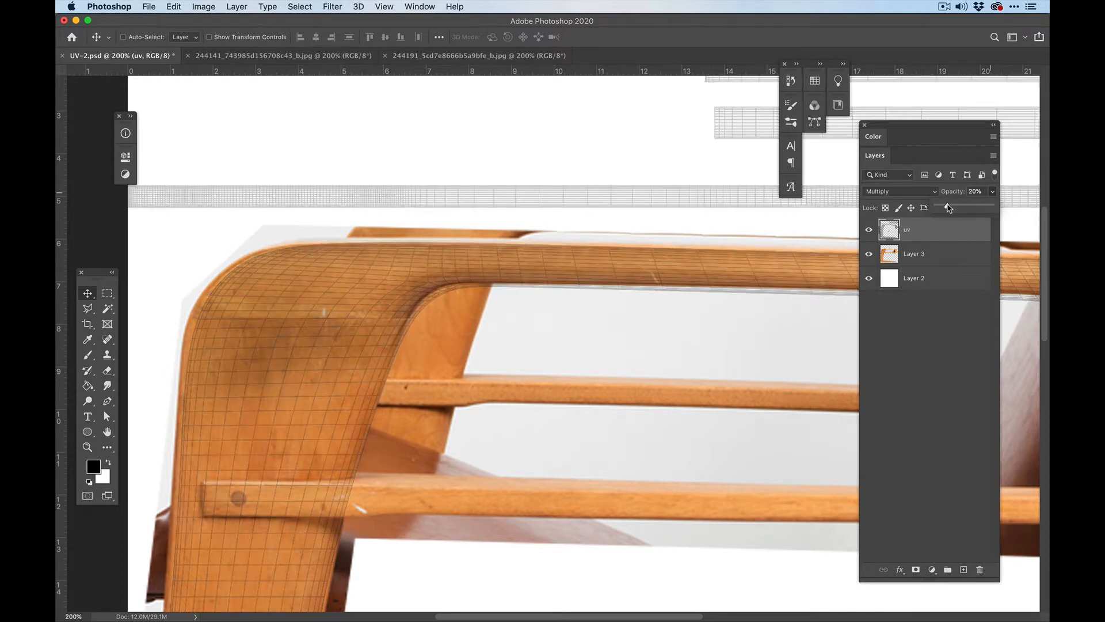
Lock the uv layer completely
{"action": "left_click", "coordinate": [923, 254]}
{"action": "left_click", "coordinate": [905, 238]}
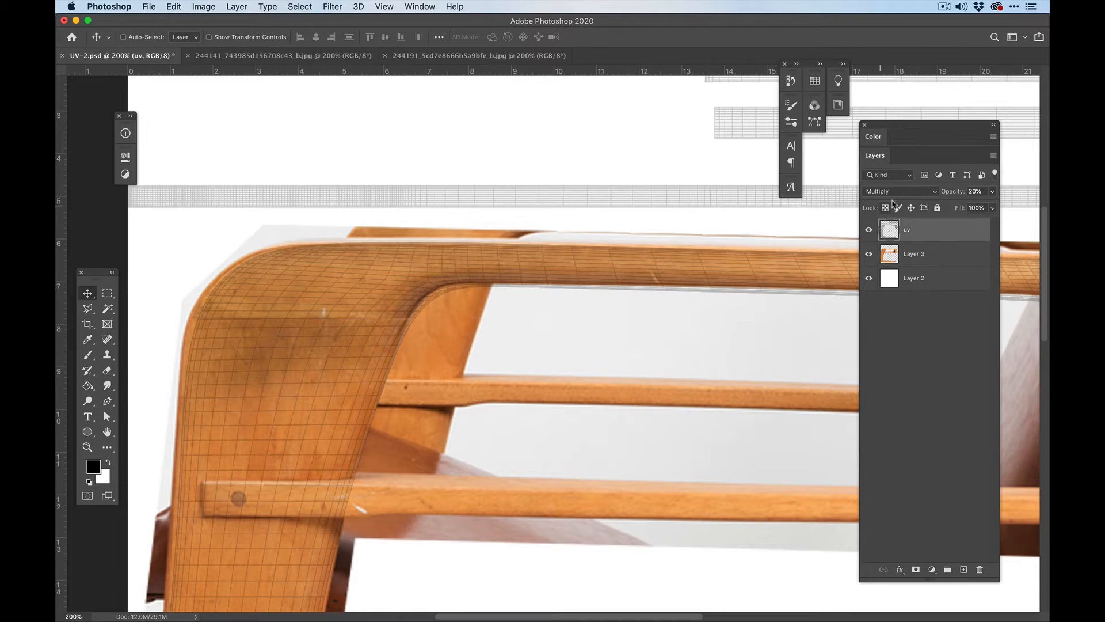
{"action": "left_click", "coordinate": [938, 208]}
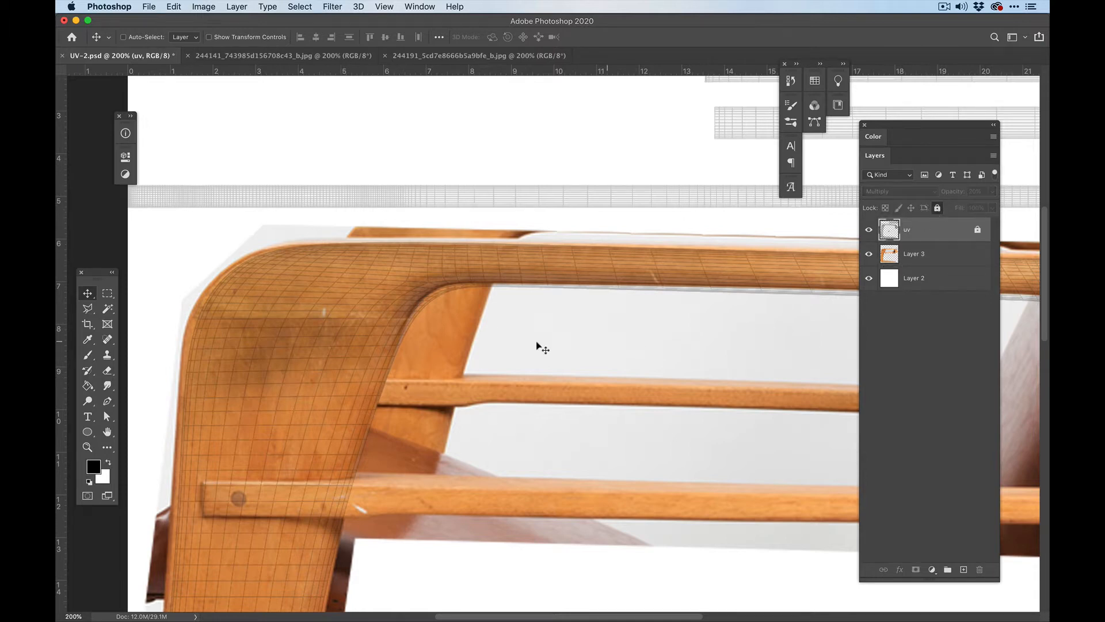
Make the wooden frame photo's layer, Layer 3, active for editing around the frame's upper corner
{"action": "left_click", "coordinate": [426, 341], "text": "super"}
{"action": "key", "text": "space"}
{"action": "left_click_drag", "start_coordinate": [381, 389], "coordinate": [561, 324]}
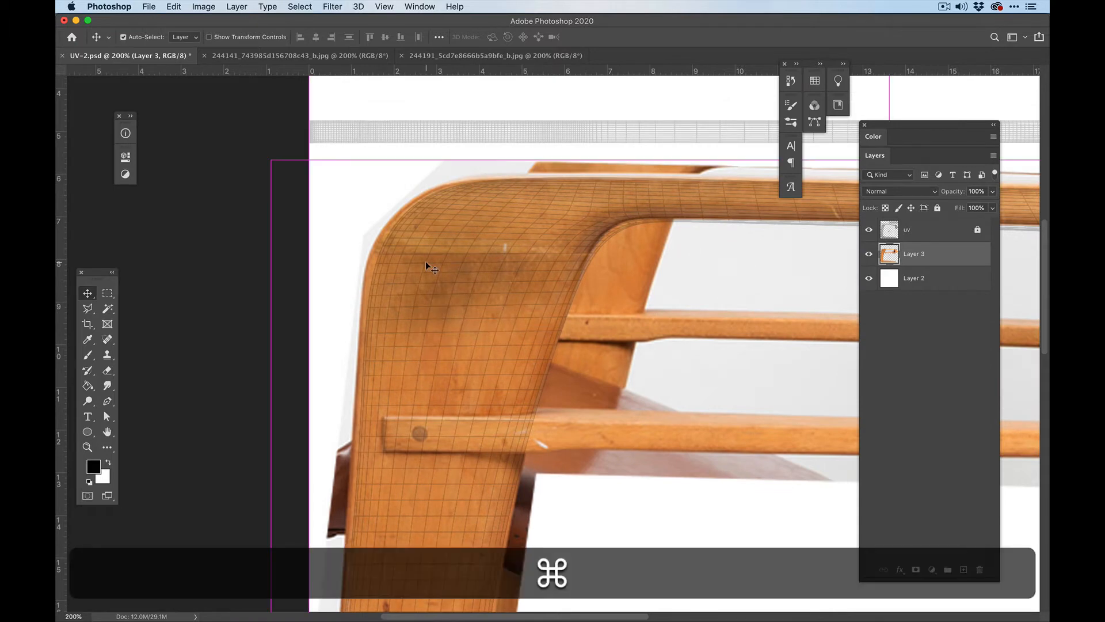
{"action": "key", "text": "super+equal"}
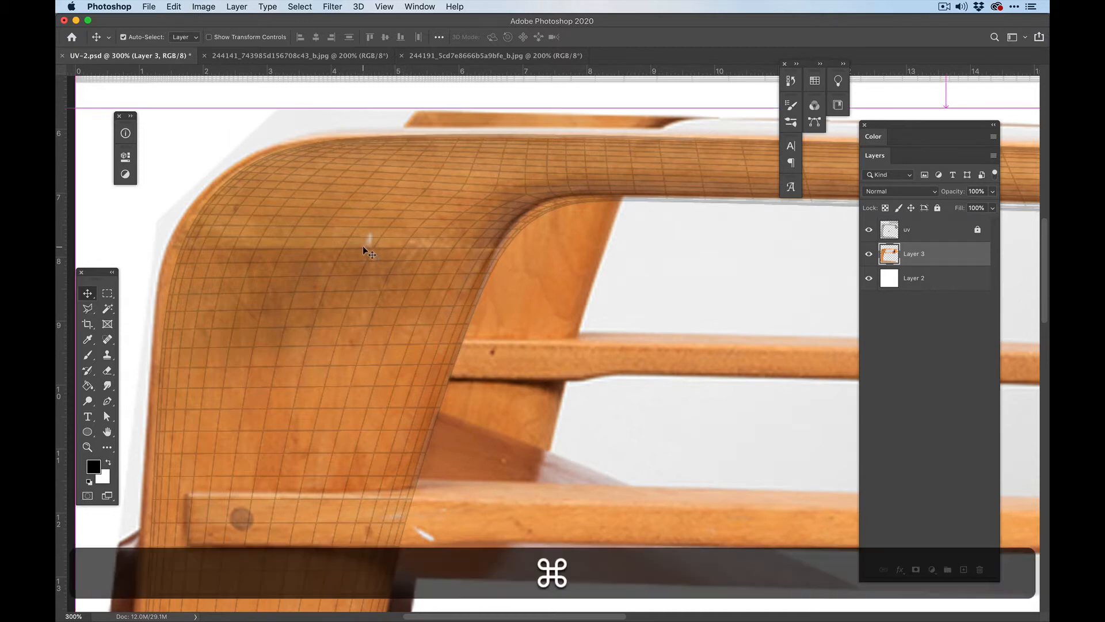
{"action": "key", "text": "super+t"}
{"action": "key", "text": "super+minus"}
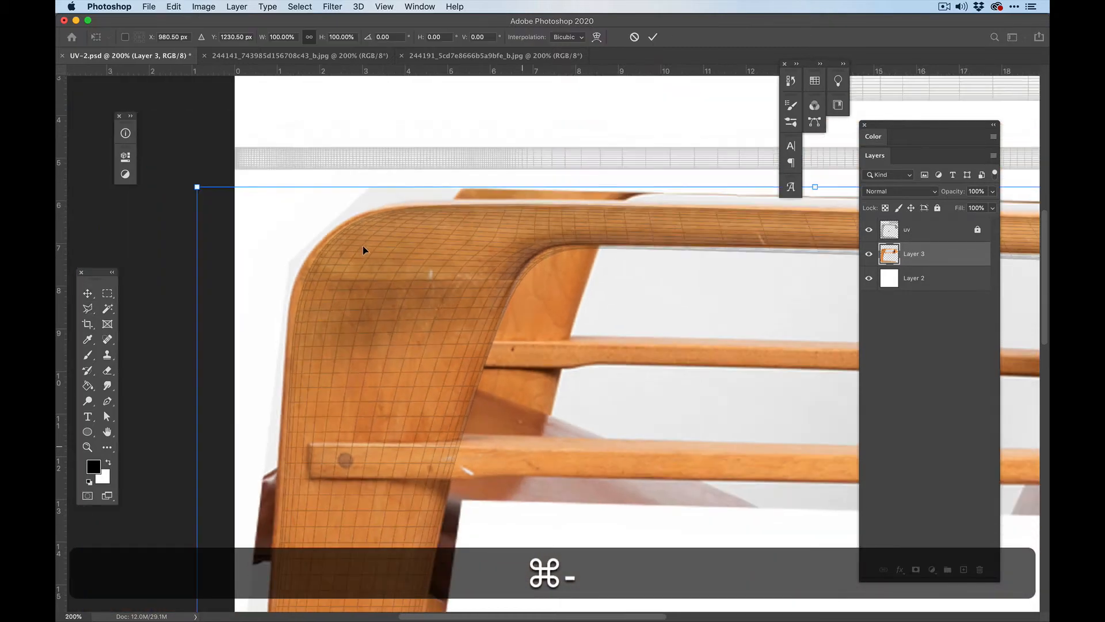
{"action": "key", "text": "Return"}
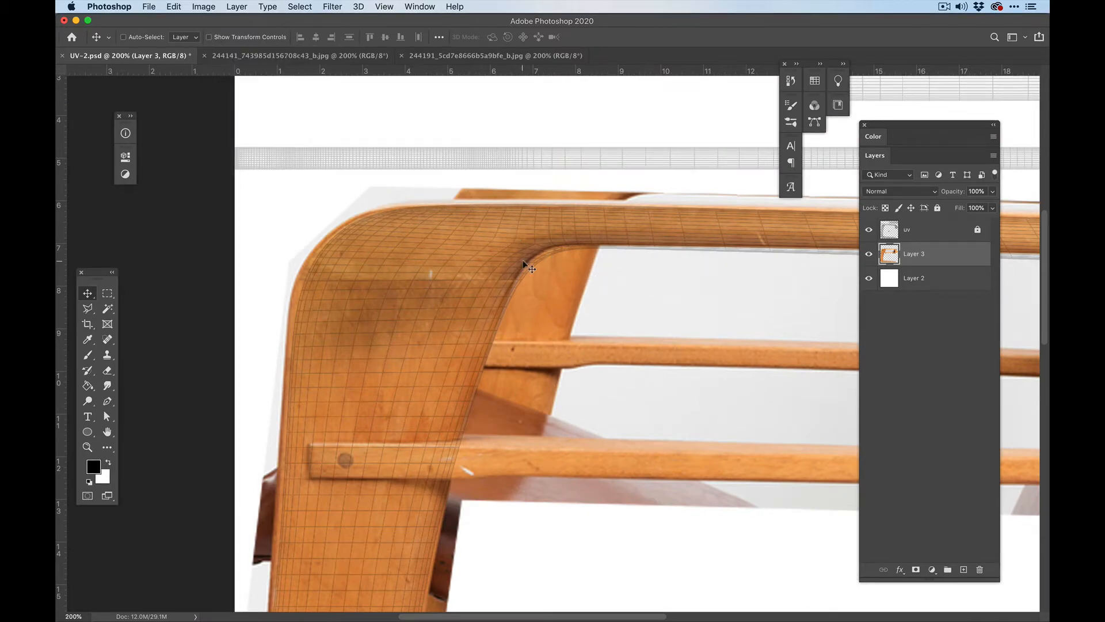
Start warping Layer 3, add a crosswise split beside the frame's upper-left inner bend, and pull the wood onto the UV wireframe
{"action": "key", "text": "super+t"}
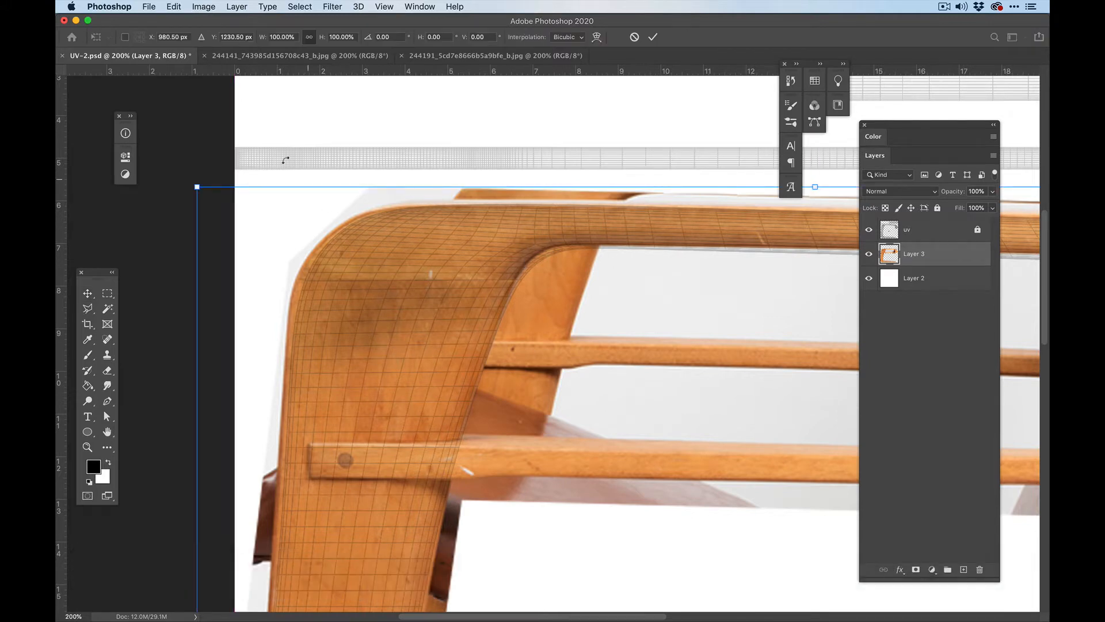
{"action": "left_click", "coordinate": [178, 8]}
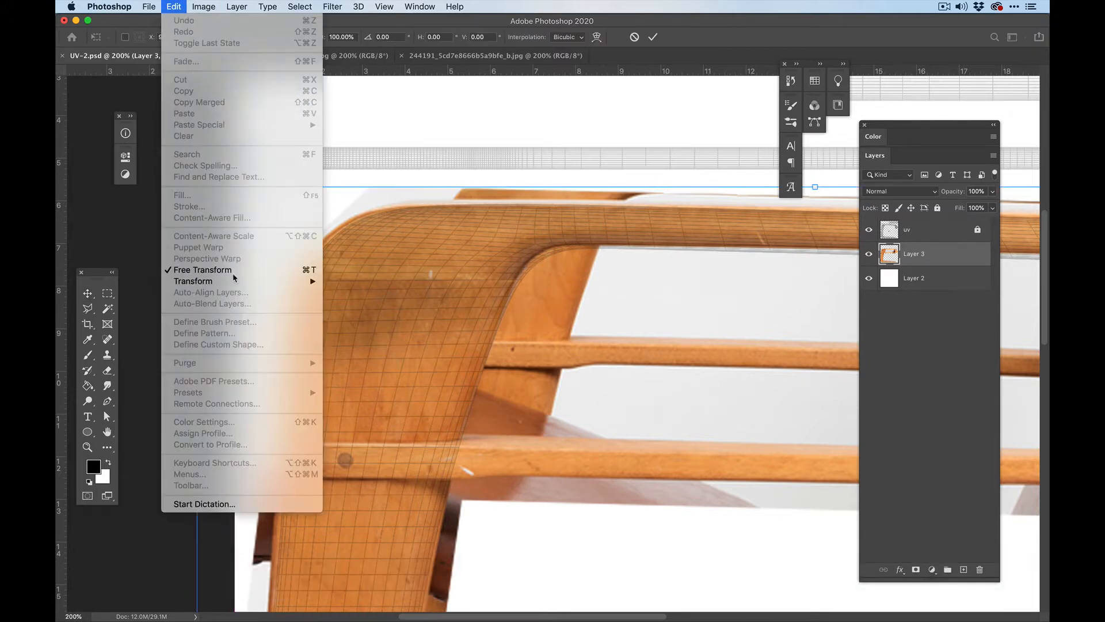
{"action": "mouse_move", "coordinate": [235, 281]}
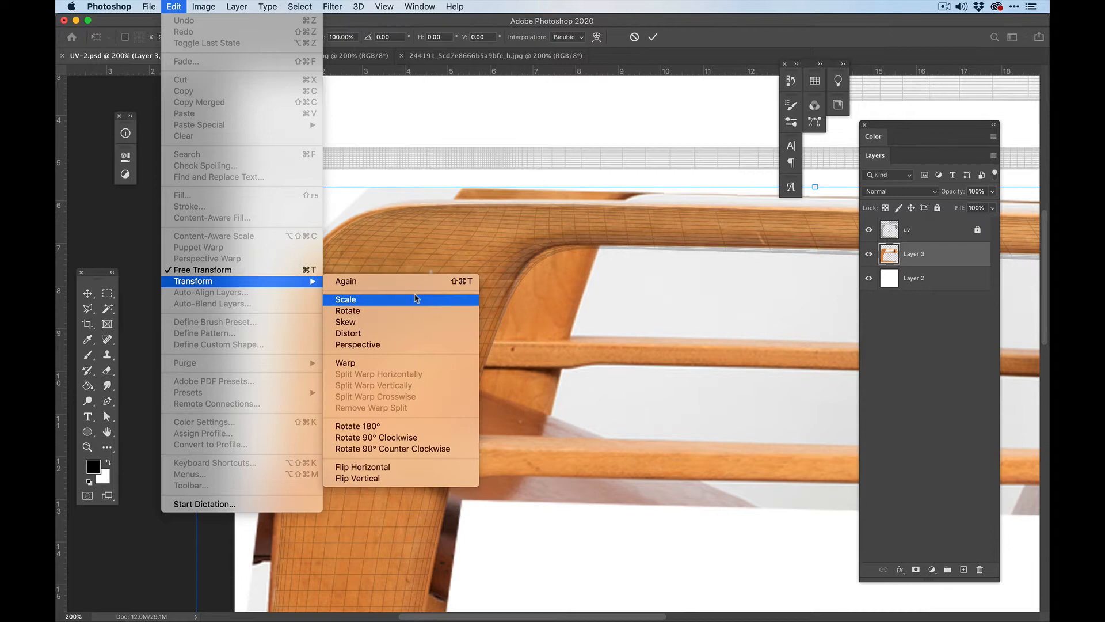
{"action": "left_click", "coordinate": [403, 363]}
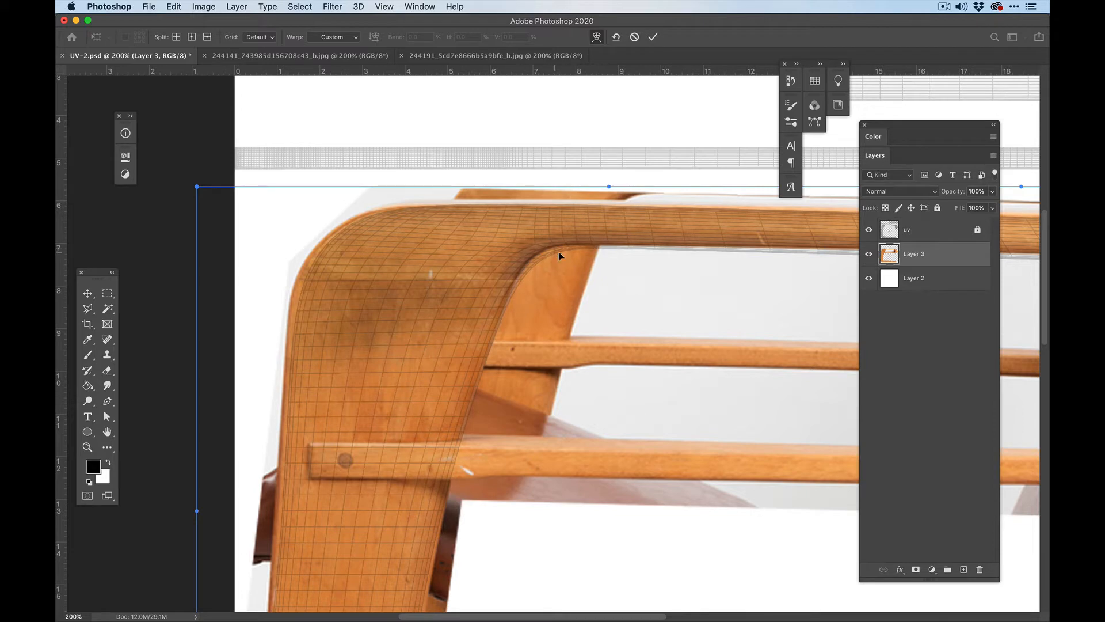
{"action": "left_click", "coordinate": [177, 41]}
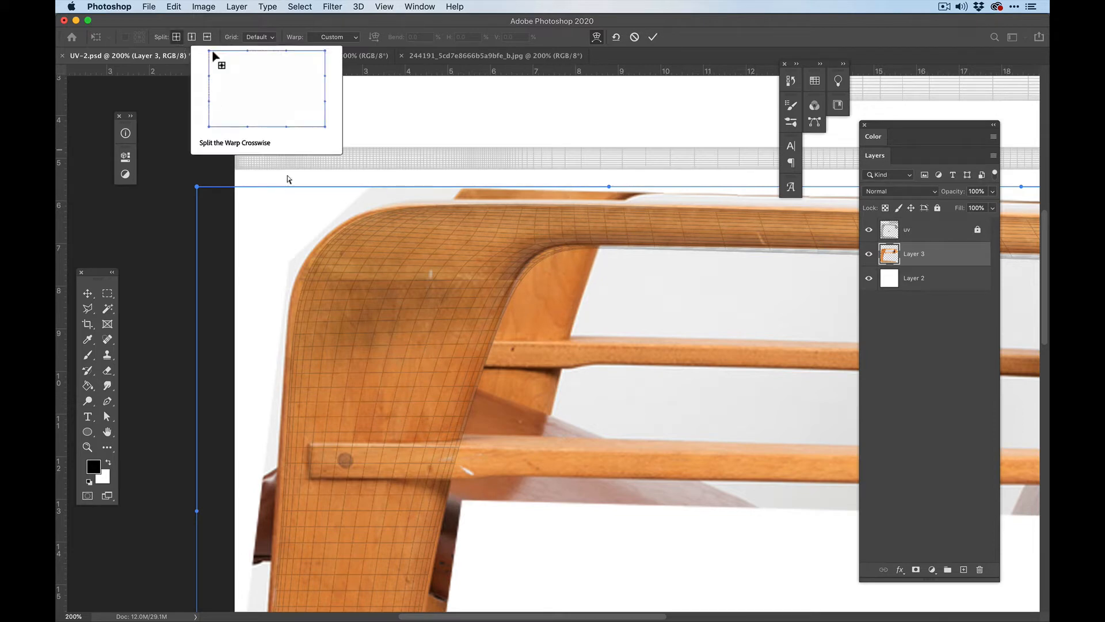
{"action": "left_click", "coordinate": [554, 266]}
{"action": "mouse_move", "coordinate": [514, 246]}
{"action": "left_mouse_down"}
{"action": "mouse_move", "coordinate": [522, 251]}
{"action": "mouse_move", "coordinate": [502, 254]}
{"action": "mouse_move", "coordinate": [521, 254]}
{"action": "left_mouse_up"}
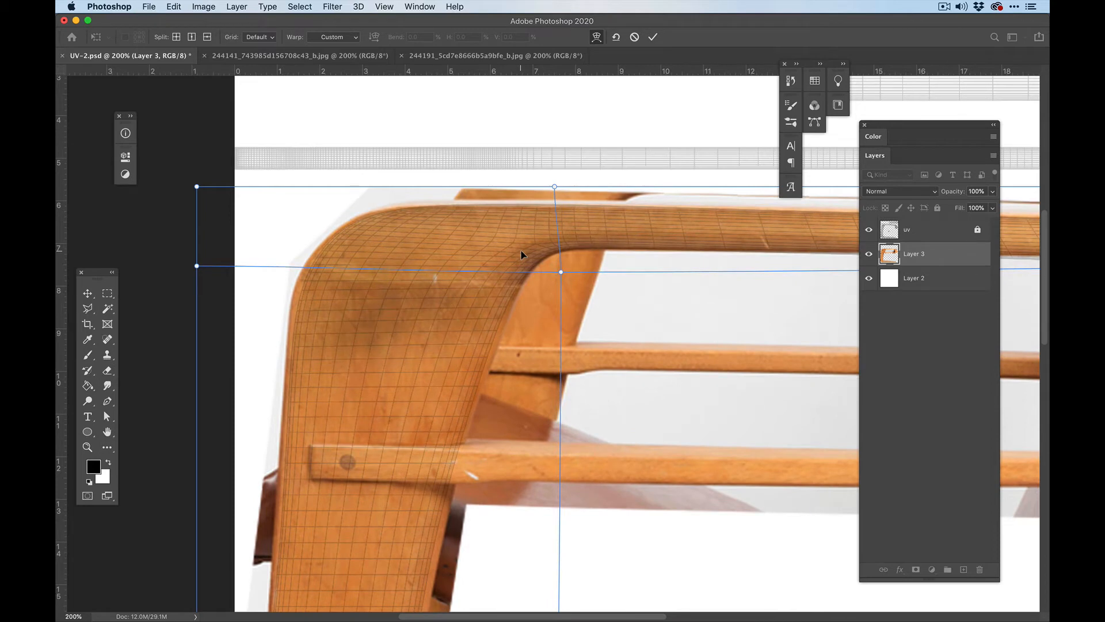
Add a second crosswise warp split just below the upper-left bend and nudge the leg's inner edge to match the wireframe
{"action": "left_click", "coordinate": [176, 37]}
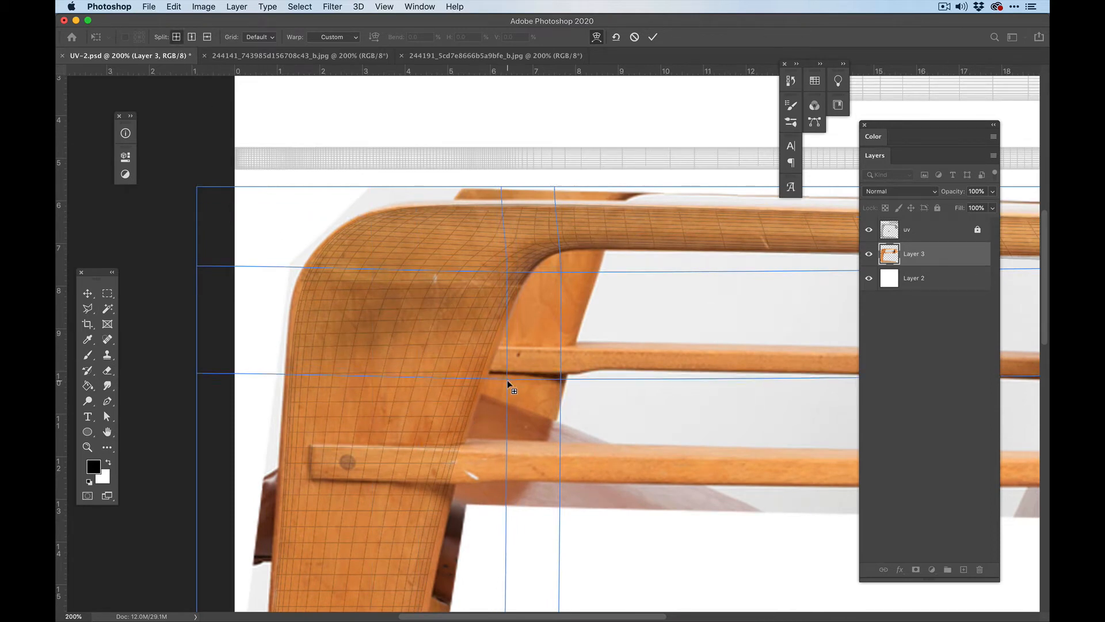
{"action": "left_click", "coordinate": [507, 382]}
{"action": "left_click_drag", "start_coordinate": [480, 369], "coordinate": [475, 367]}
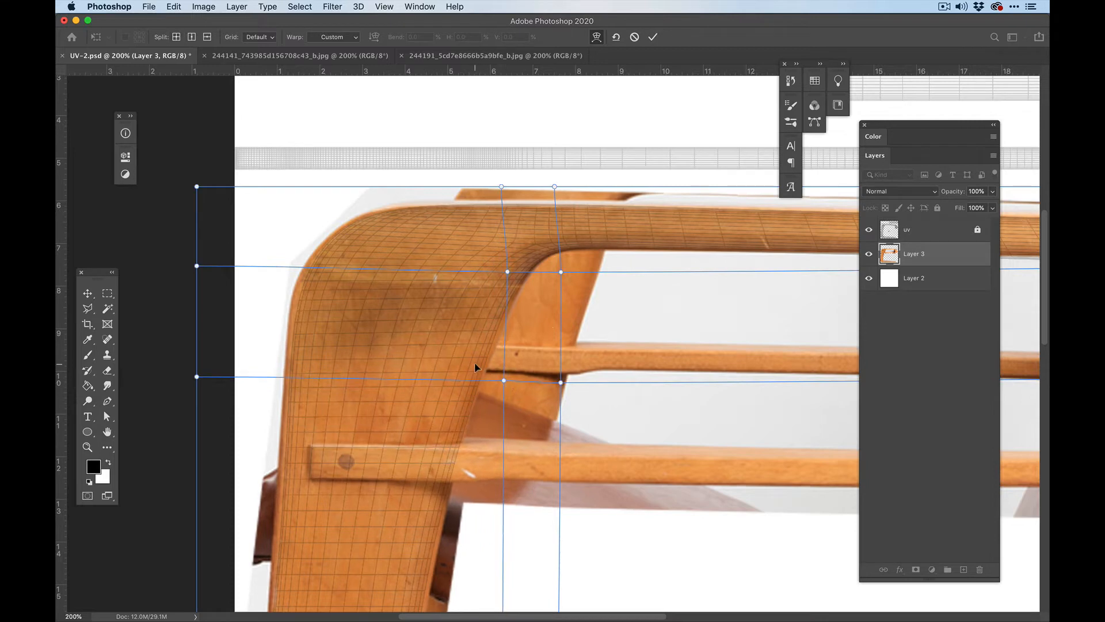
{"action": "left_click_drag", "start_coordinate": [489, 309], "coordinate": [488, 307]}
Try to pull the leg's inner edge above the lower-left corner onto the wireframe using a single crosswise warp split
{"action": "key", "text": "space"}
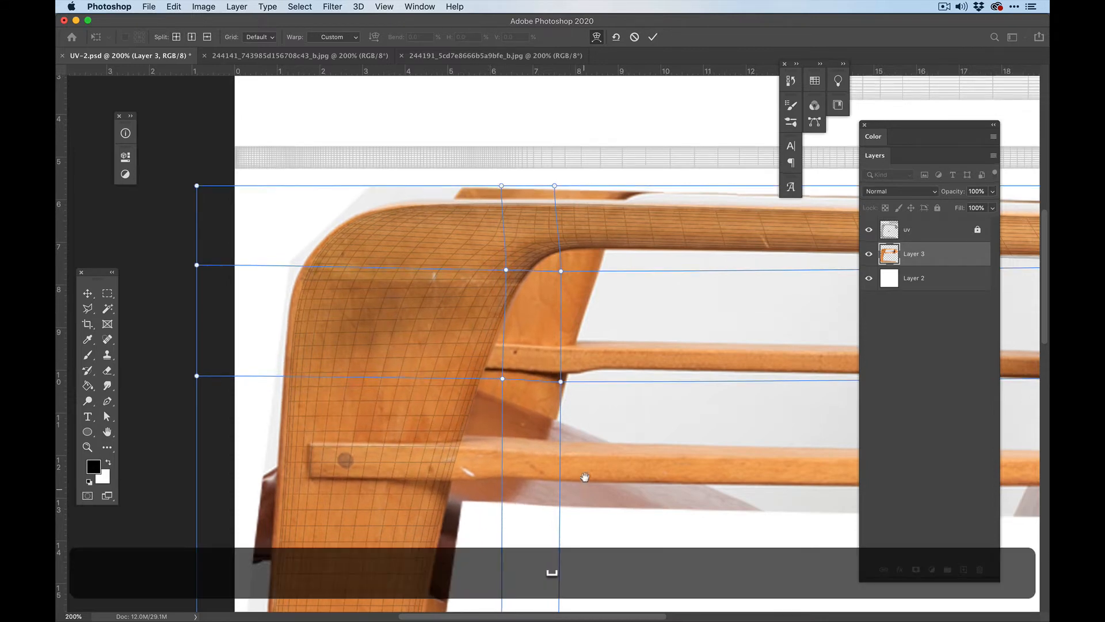
{"action": "left_click_drag", "start_coordinate": [585, 479], "coordinate": [602, 322]}
{"action": "left_click_drag", "start_coordinate": [537, 409], "coordinate": [536, 350]}
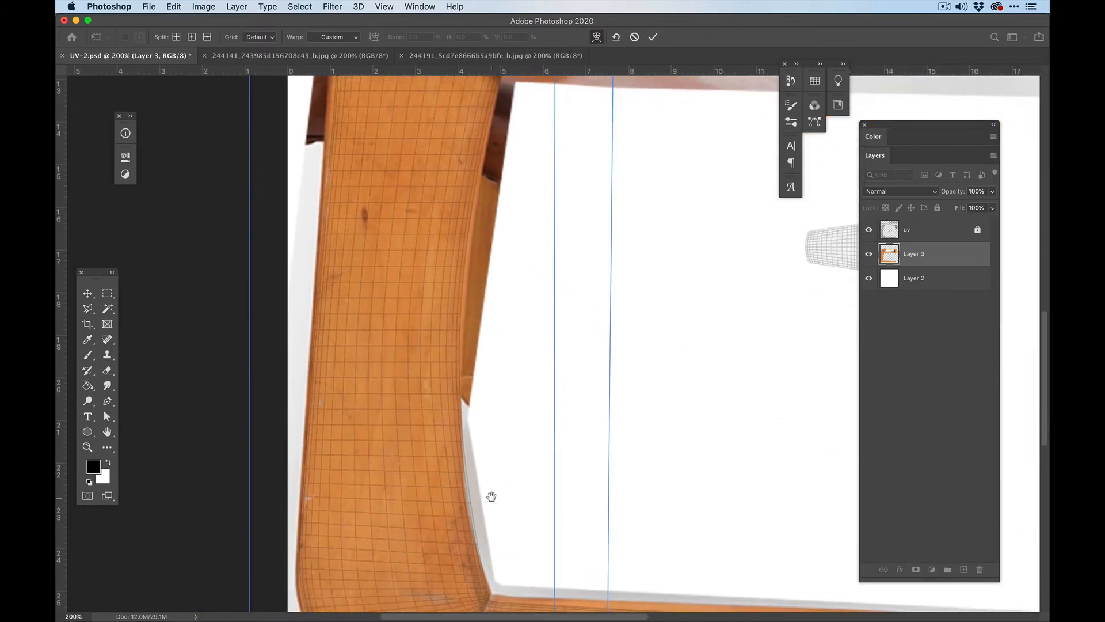
{"action": "left_click_drag", "start_coordinate": [491, 496], "coordinate": [506, 395]}
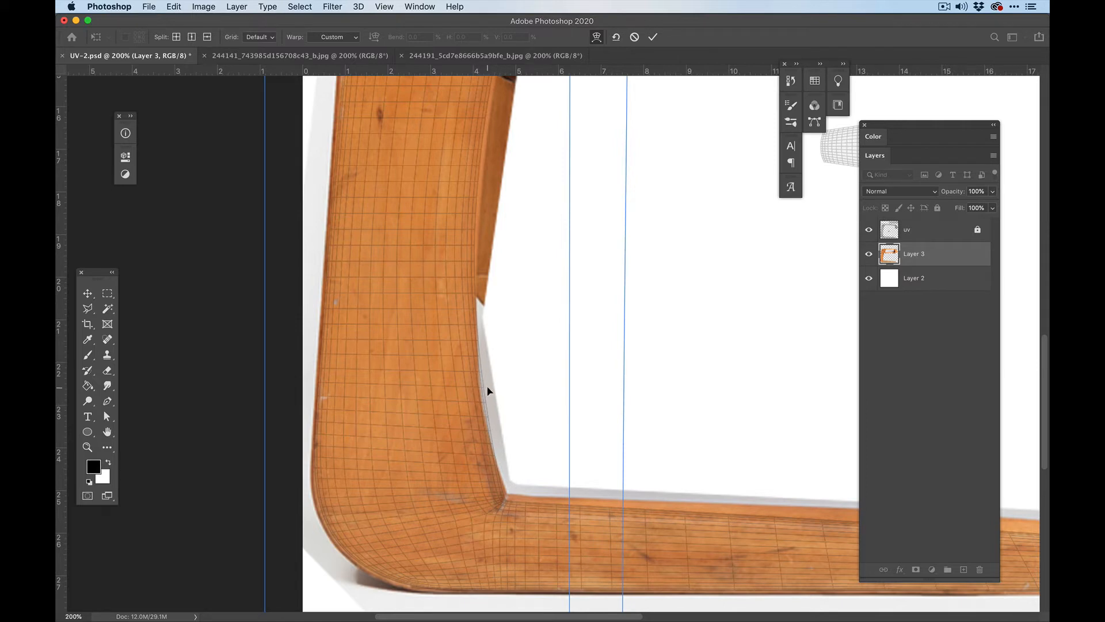
{"action": "left_click", "coordinate": [177, 37]}
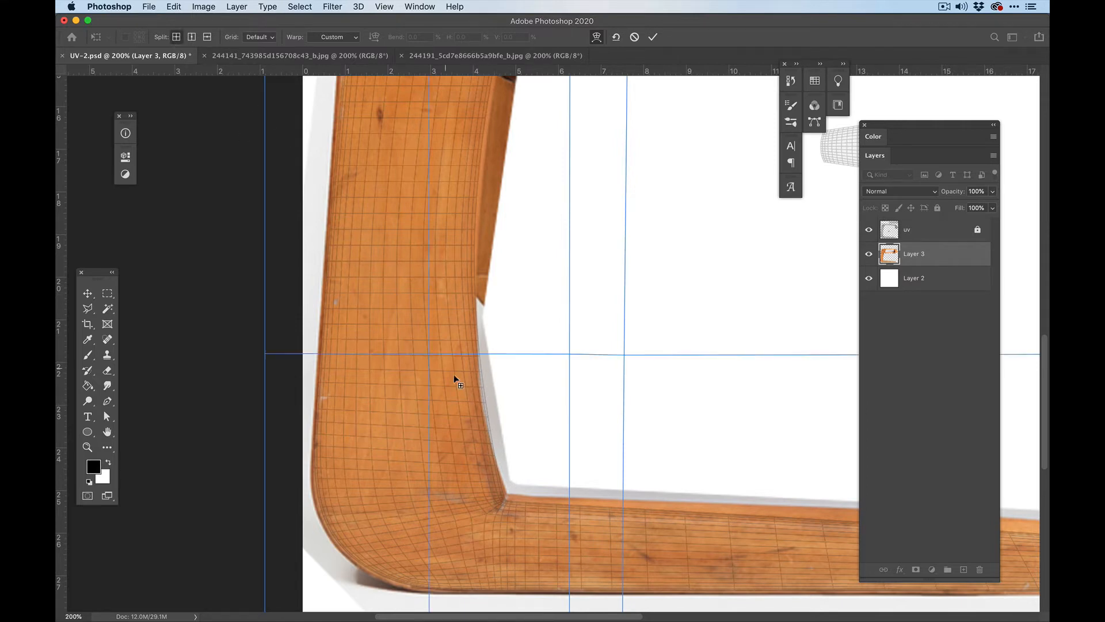
{"action": "left_click", "coordinate": [507, 396]}
{"action": "left_click_drag", "start_coordinate": [478, 410], "coordinate": [480, 410]}
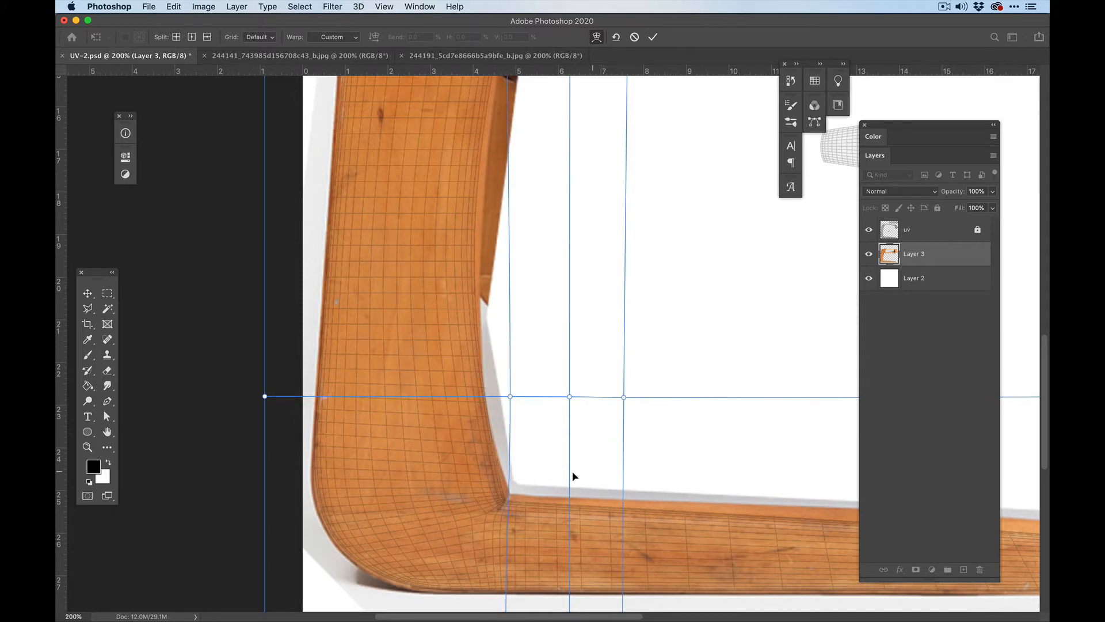
{"action": "key", "text": "super+z"}
{"action": "key", "text": "super+z"}
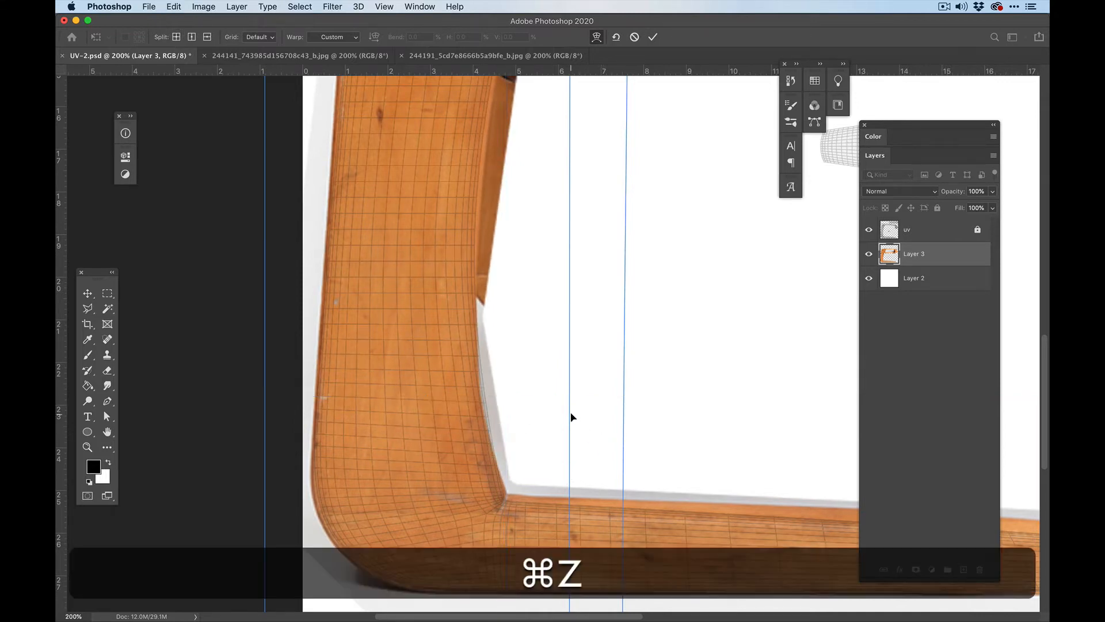
Add two crosswise warp splits beside the lower-left inner curve, one above it and one at the corner, and pull the edge onto the wireframe
{"action": "left_click", "coordinate": [176, 37]}
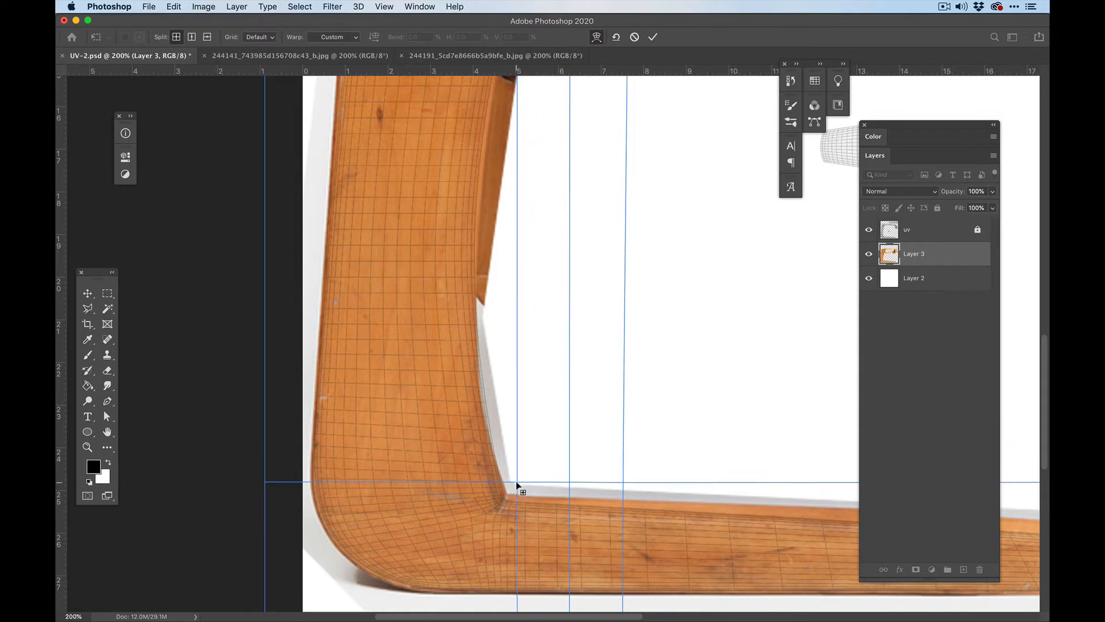
{"action": "left_click", "coordinate": [485, 311]}
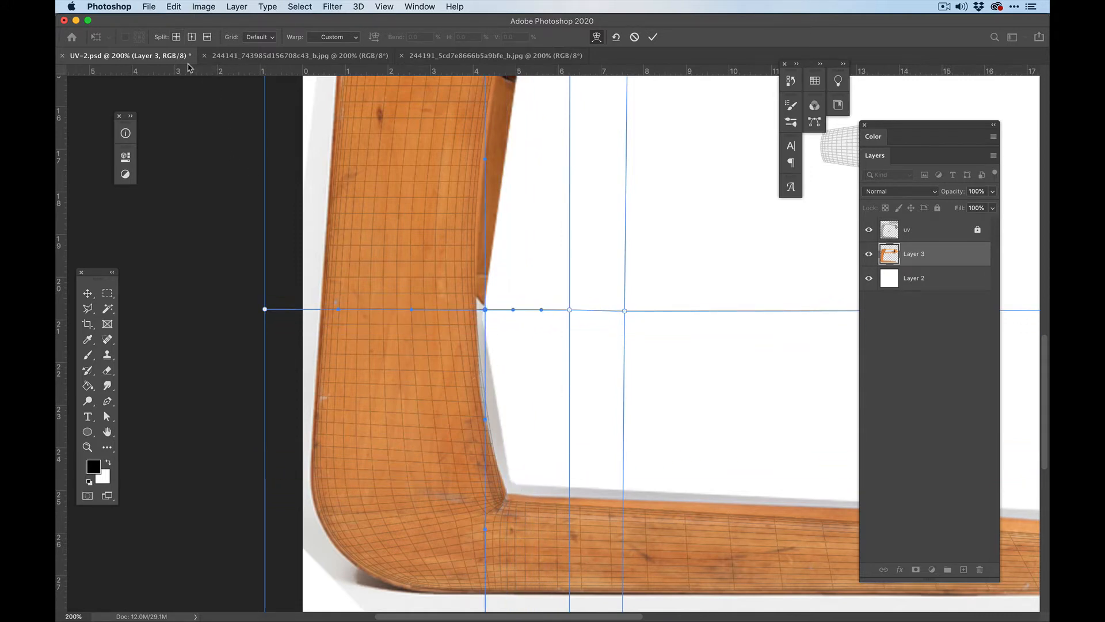
{"action": "left_click", "coordinate": [513, 485]}
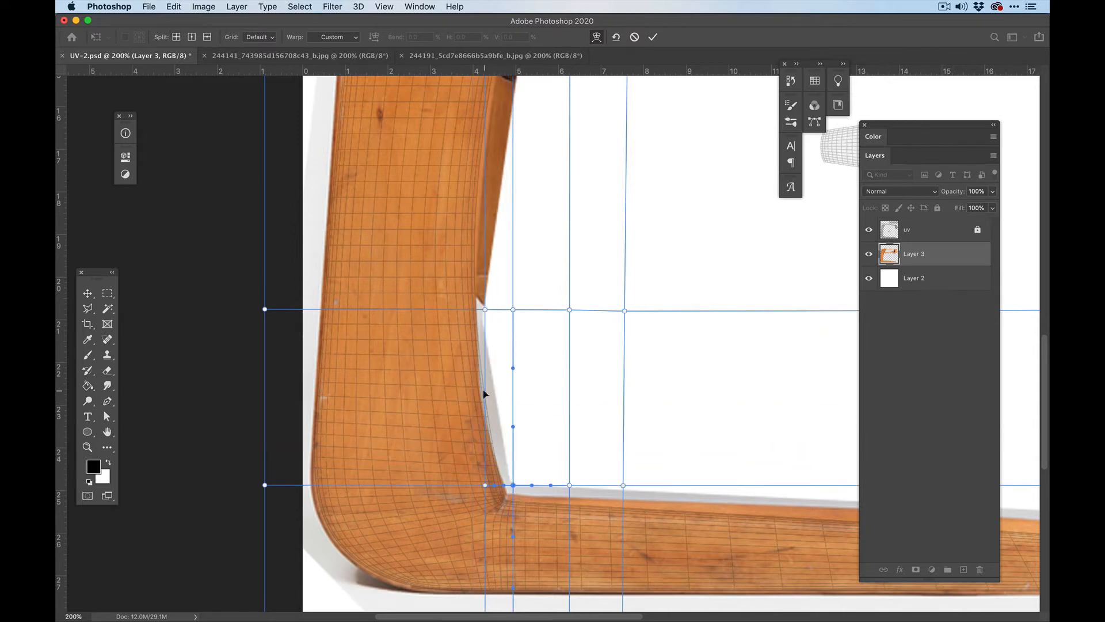
{"action": "left_click_drag", "start_coordinate": [462, 411], "coordinate": [468, 410]}
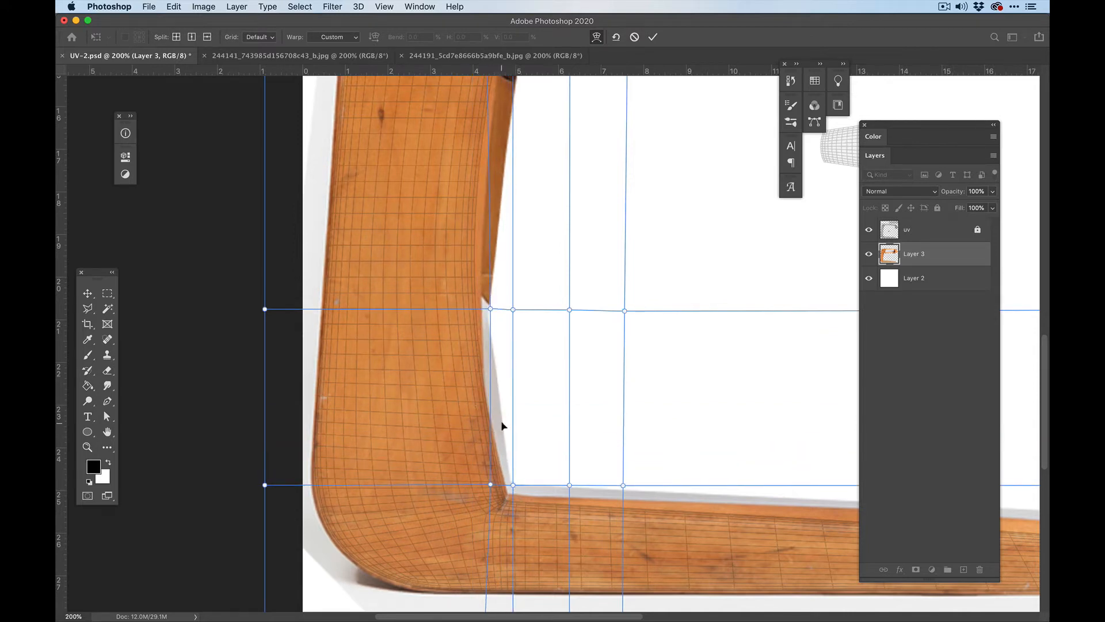
Examine how the wood fits the wireframe along the bottom rail, from the lower-left corner to its tapered tip
{"action": "key", "text": "space"}
{"action": "left_click_drag", "start_coordinate": [423, 519], "coordinate": [336, 363]}
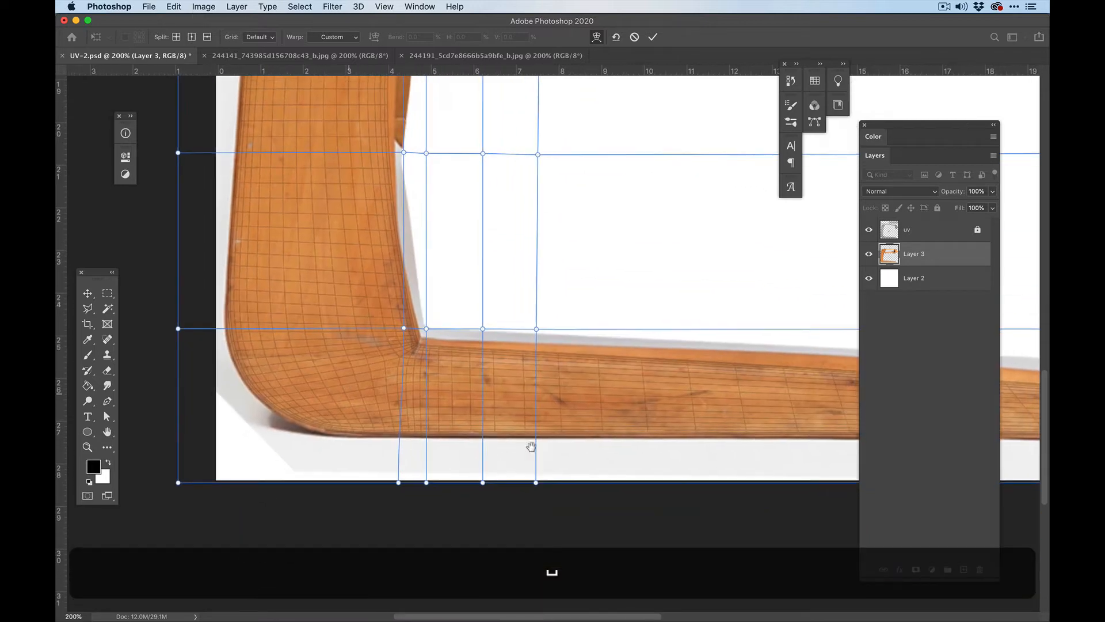
{"action": "key", "text": "space"}
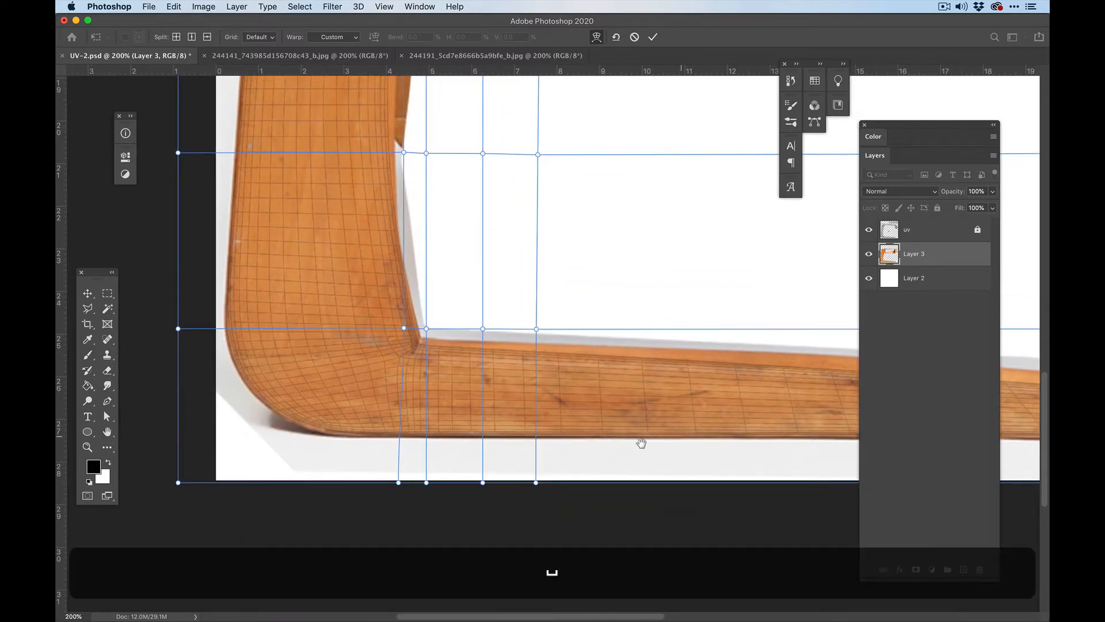
{"action": "left_click_drag", "start_coordinate": [656, 448], "coordinate": [409, 456]}
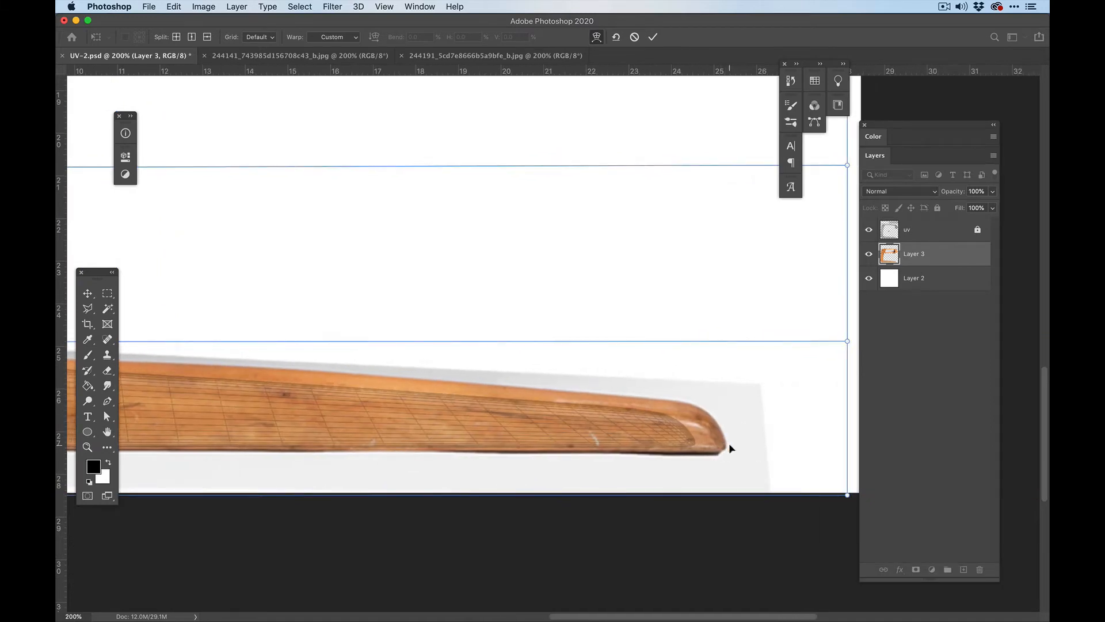
{"action": "key", "text": "space"}
{"action": "left_click_drag", "start_coordinate": [729, 407], "coordinate": [682, 575]}
{"action": "left_click_drag", "start_coordinate": [677, 173], "coordinate": [627, 129]}
{"action": "left_click_drag", "start_coordinate": [558, 451], "coordinate": [602, 407]}
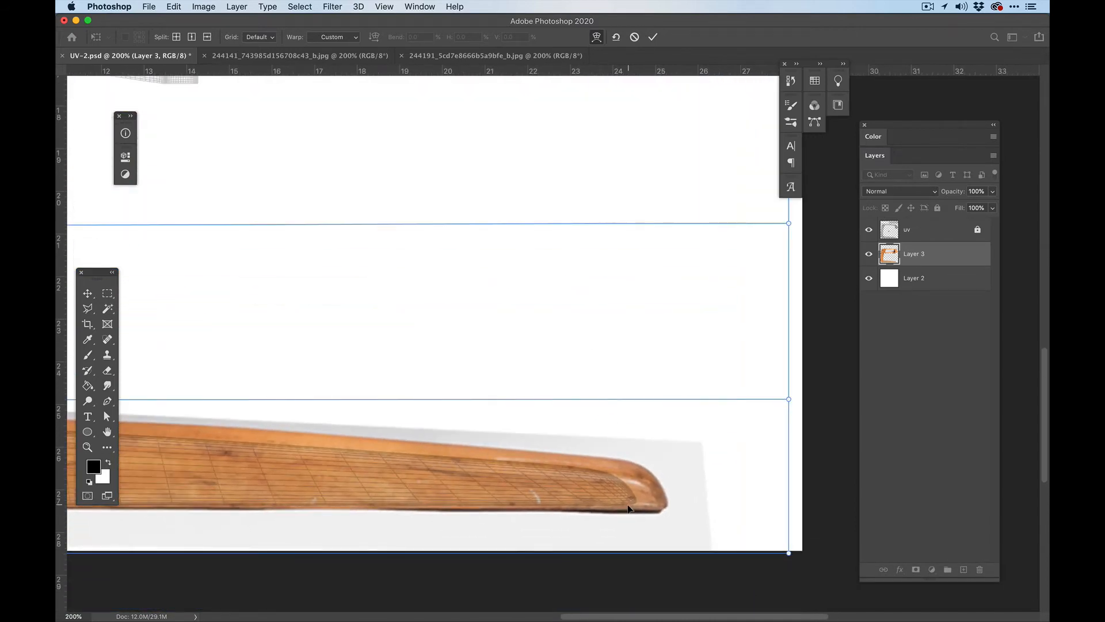
Add a crosswise warp split below the frame's rounded upper-right end, then pull its lower edge and inner curve down to the wireframe
{"action": "left_click_drag", "start_coordinate": [605, 296], "coordinate": [616, 481]}
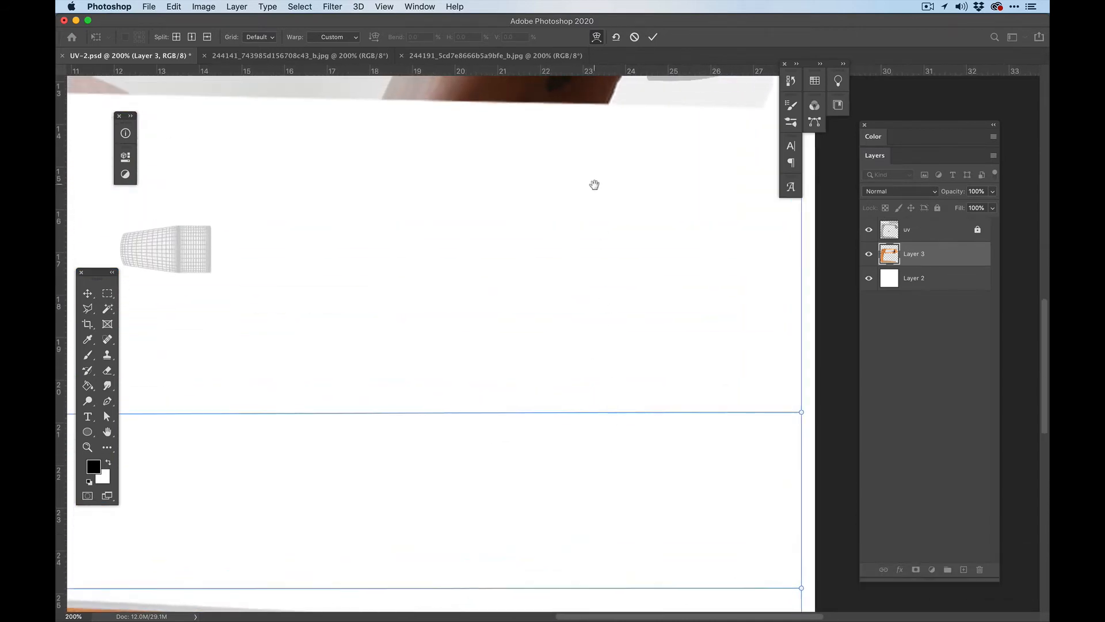
{"action": "left_click_drag", "start_coordinate": [595, 183], "coordinate": [611, 383]}
{"action": "left_click_drag", "start_coordinate": [676, 264], "coordinate": [598, 409]}
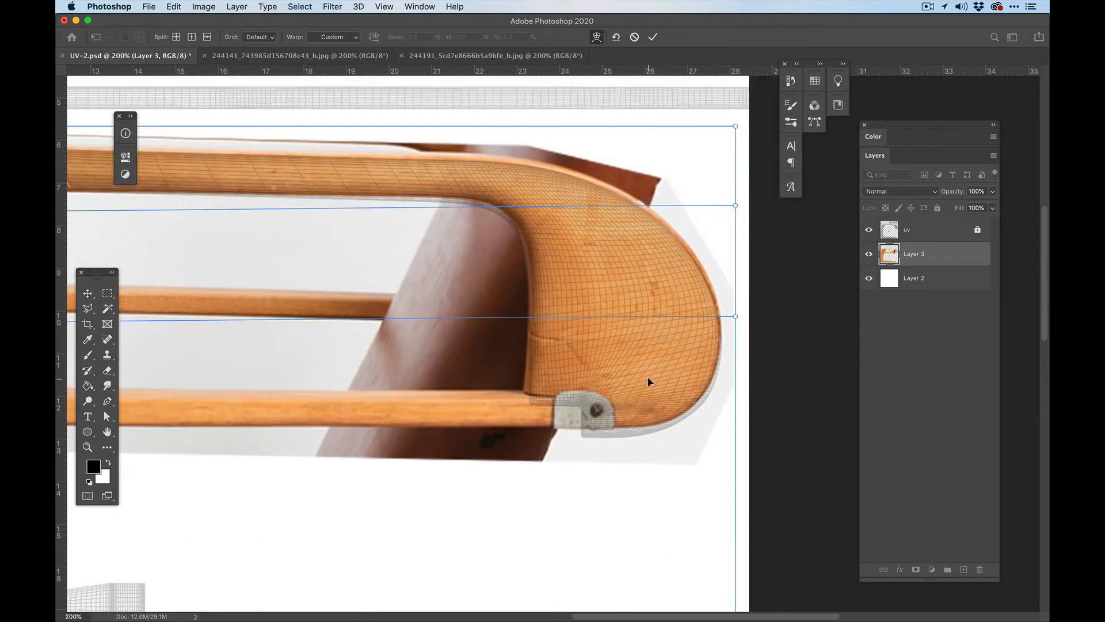
{"action": "left_click", "coordinate": [175, 39]}
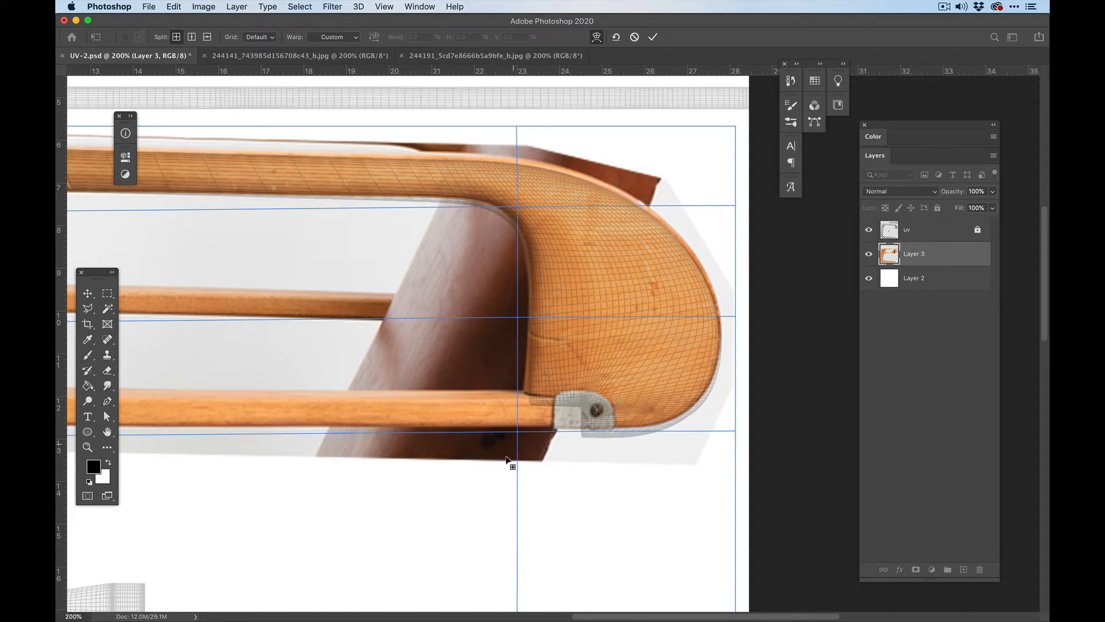
{"action": "left_click", "coordinate": [463, 507]}
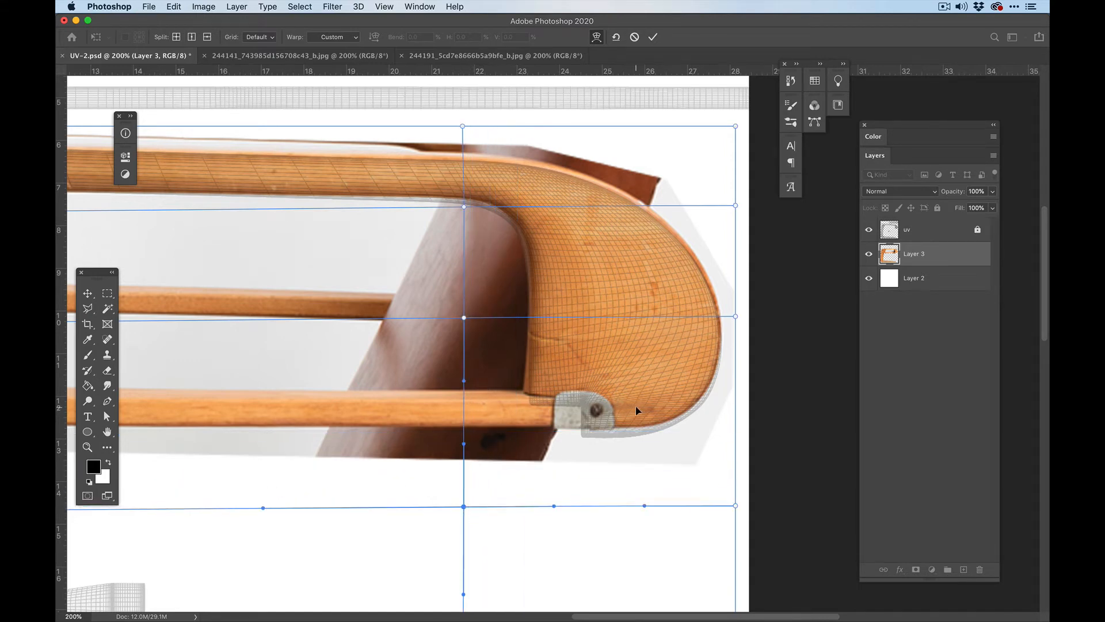
{"action": "left_click_drag", "start_coordinate": [637, 400], "coordinate": [638, 418]}
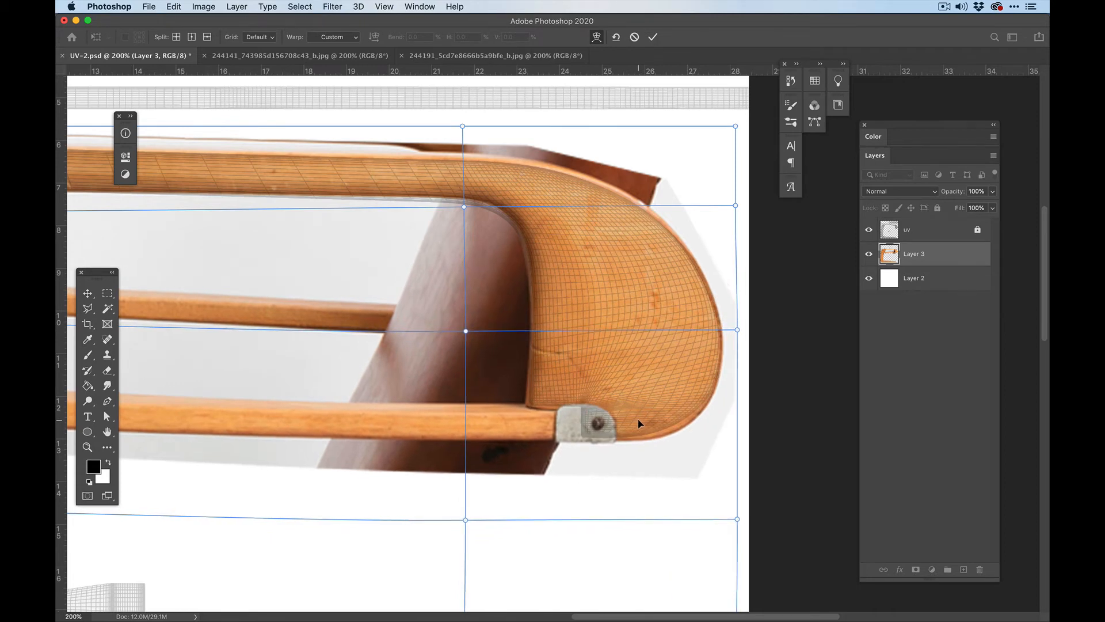
{"action": "left_click_drag", "start_coordinate": [481, 195], "coordinate": [476, 203]}
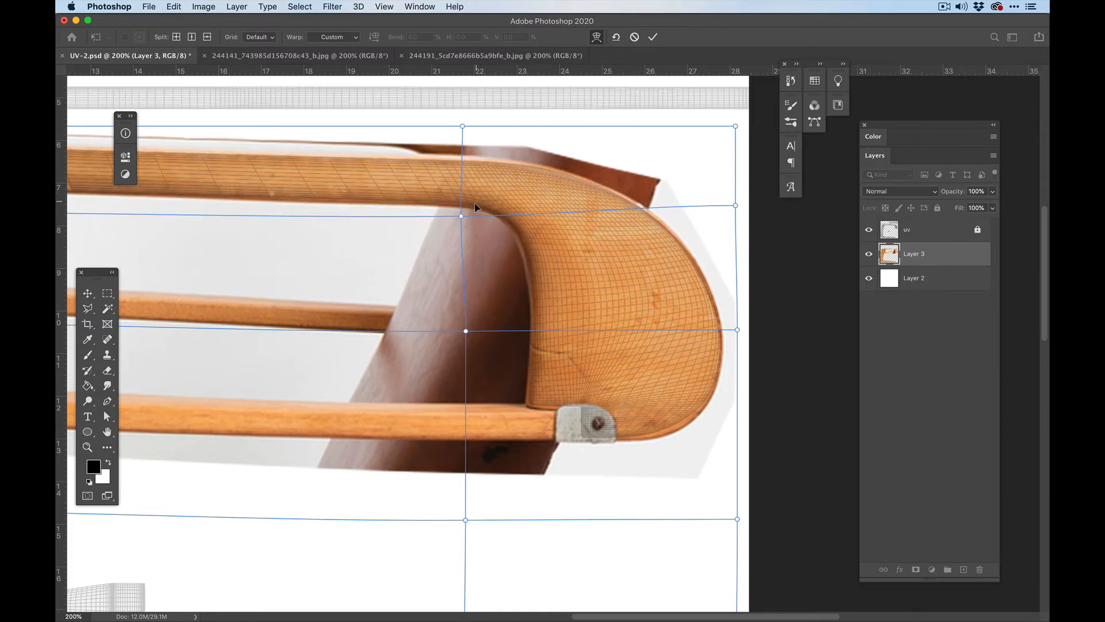
Check the upper rail's fit, apply the warp, then duplicate Layer 3 and hide the copy as a backup
{"action": "key", "text": "space"}
{"action": "left_click_drag", "start_coordinate": [358, 265], "coordinate": [663, 299]}
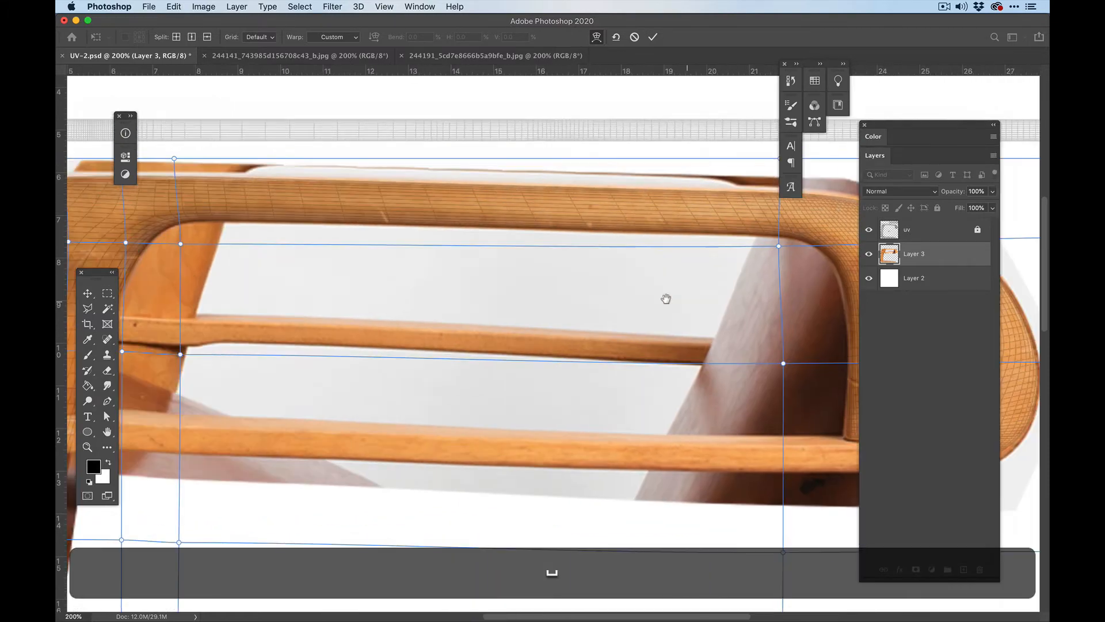
{"action": "left_click_drag", "start_coordinate": [410, 291], "coordinate": [481, 279]}
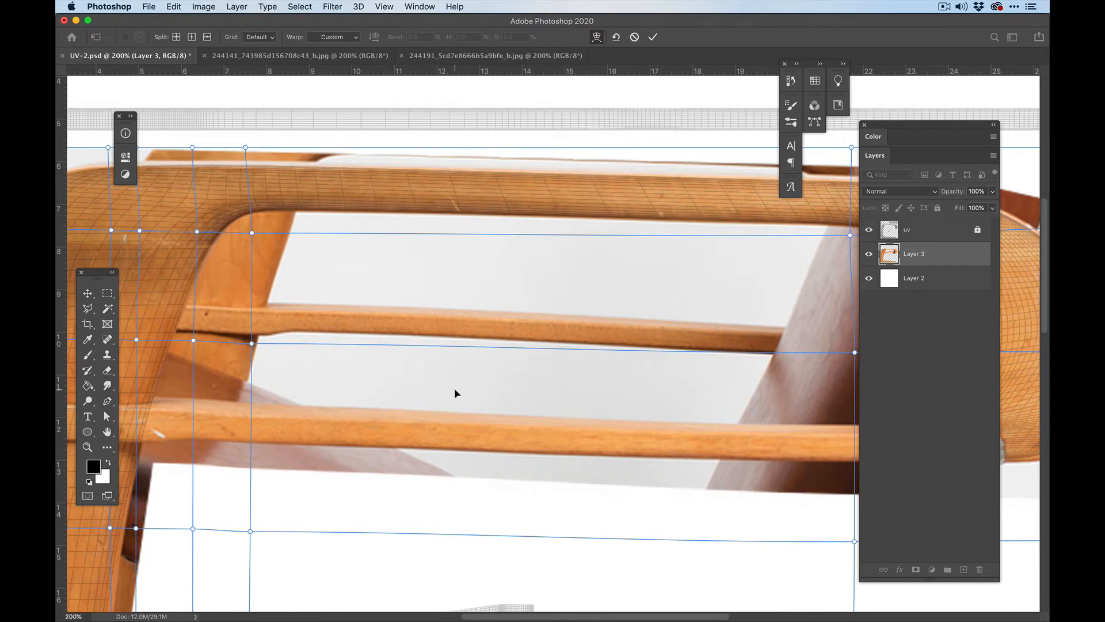
{"action": "left_click_drag", "start_coordinate": [454, 388], "coordinate": [719, 295]}
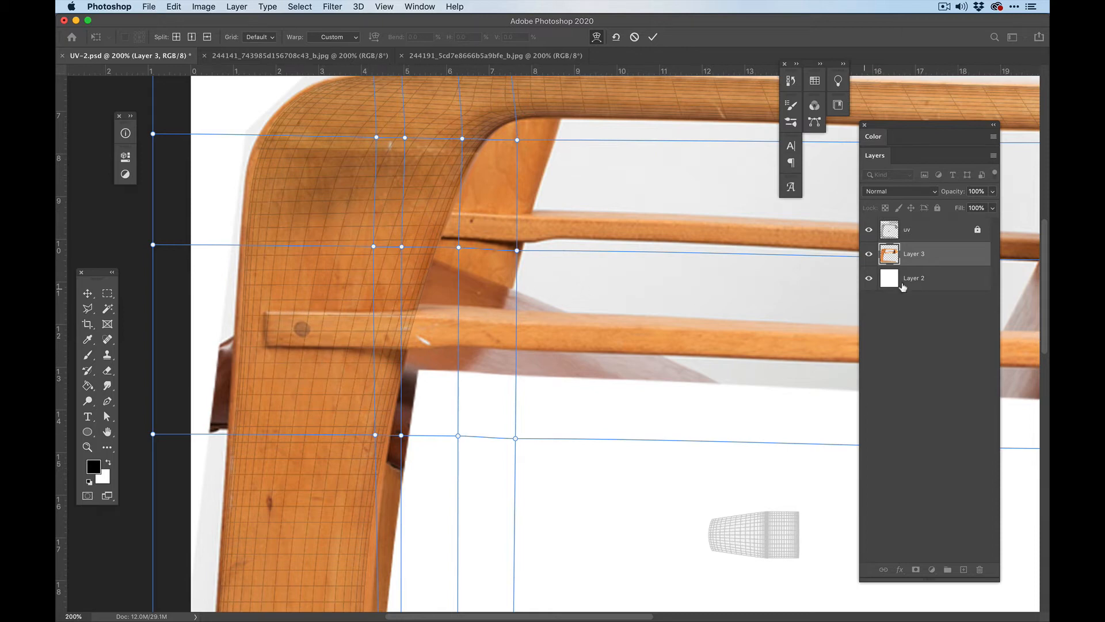
{"action": "left_click_drag", "start_coordinate": [922, 254], "coordinate": [964, 569]}
{"action": "left_click", "coordinate": [868, 254]}
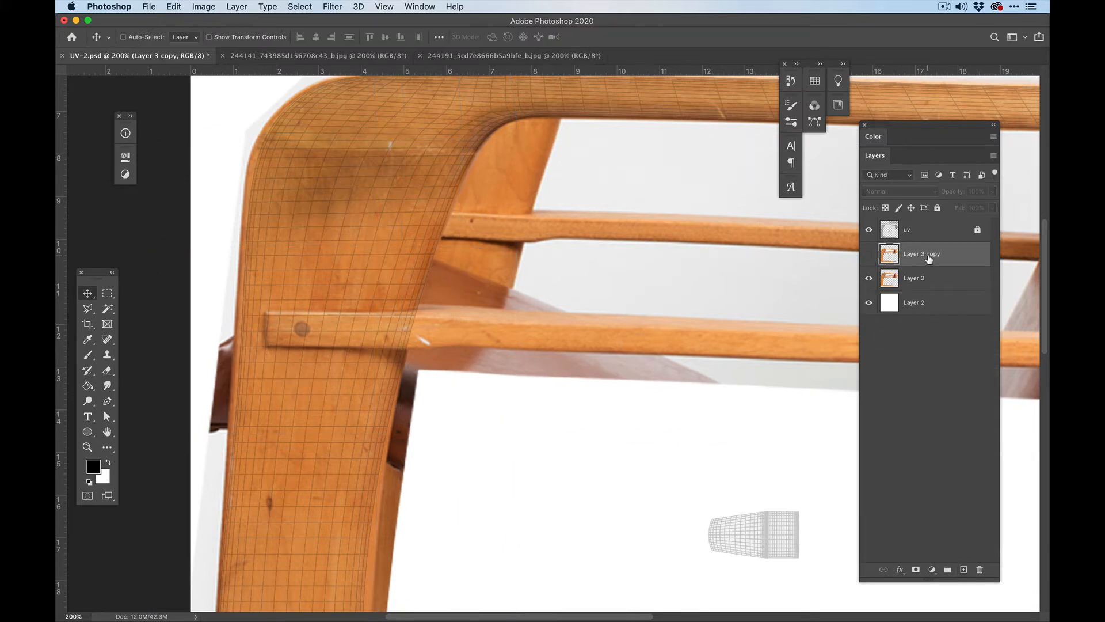
Hide the uv layer and activate the Patch tool for retouching the wood
{"action": "left_click", "coordinate": [869, 230]}
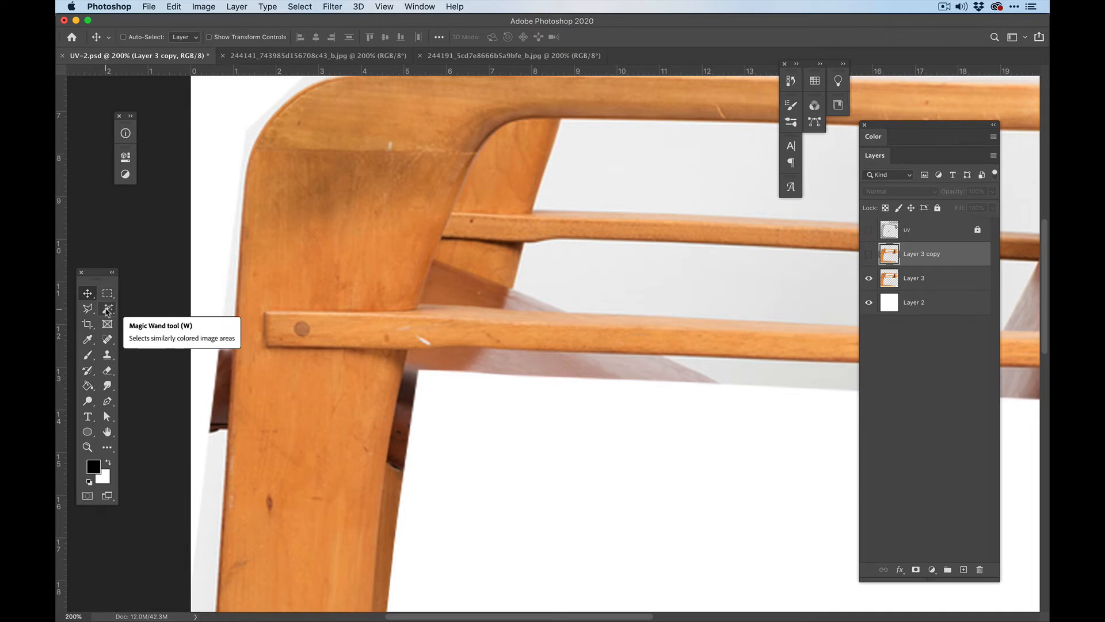
{"action": "left_click_drag", "start_coordinate": [108, 339], "coordinate": [184, 366]}
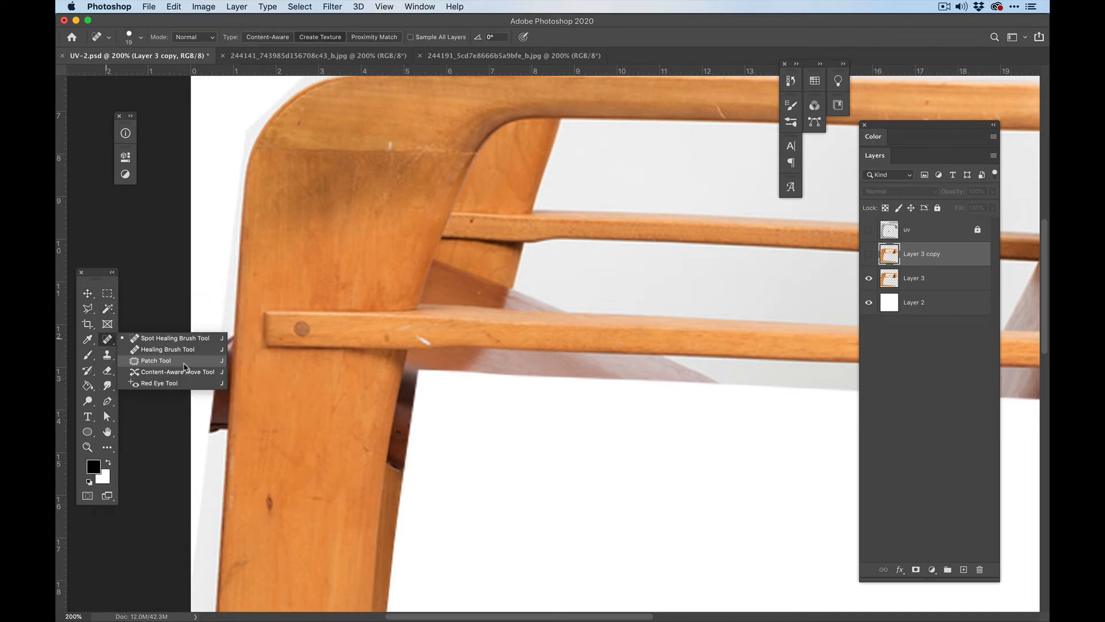
{"action": "left_click", "coordinate": [184, 367]}
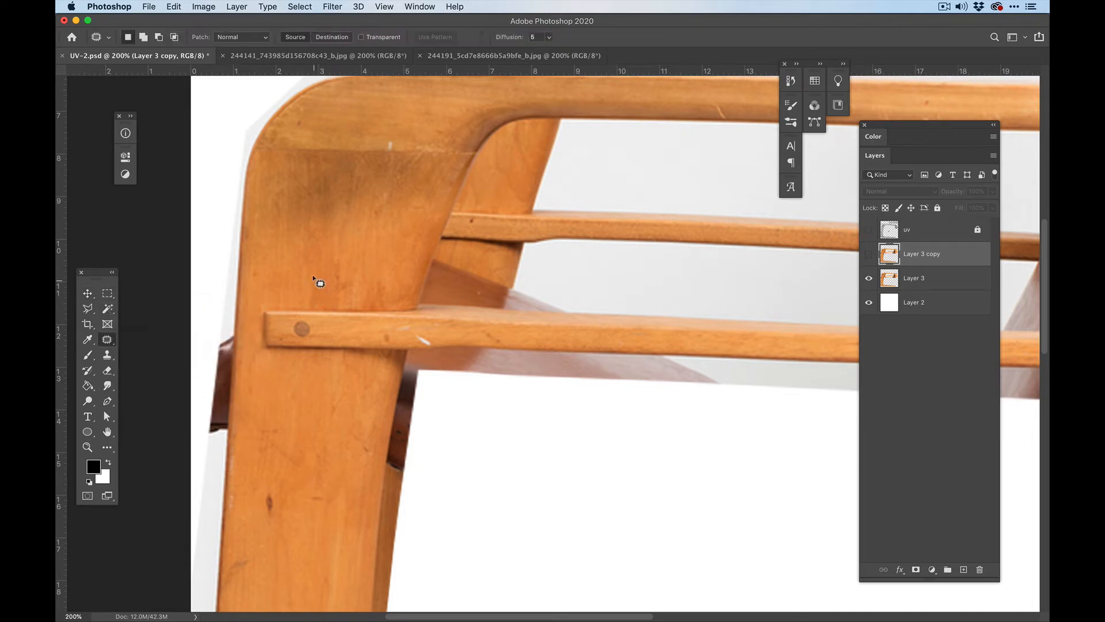
Patch the slat end and its remaining joint out of the left leg on Layer 3, then check the repair against the uv wireframe
{"action": "key", "text": "alt+bracketleft"}
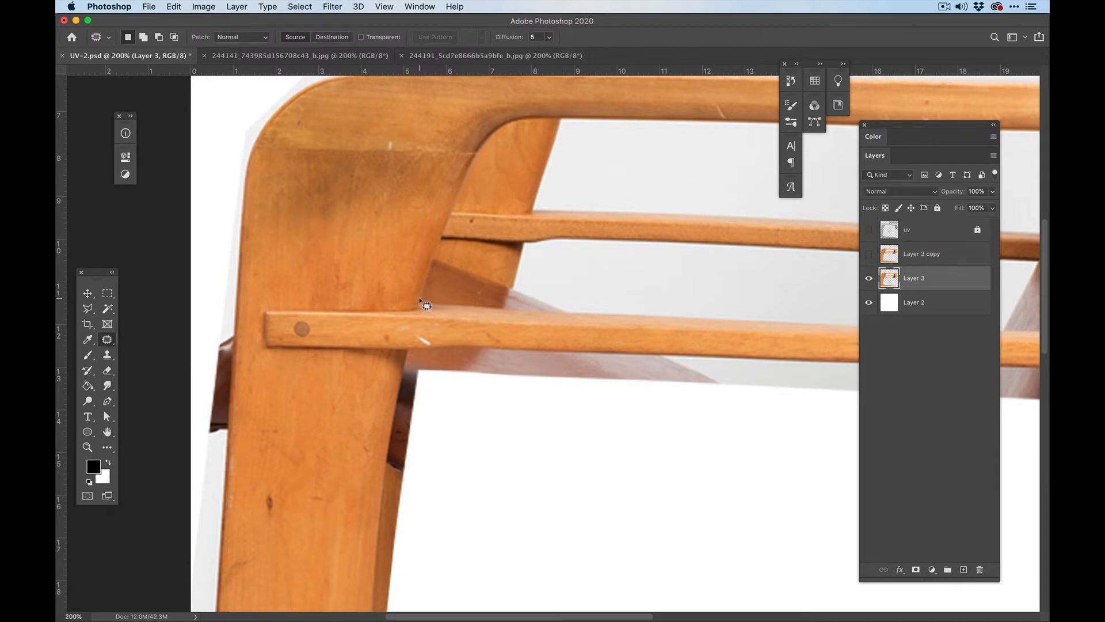
{"action": "mouse_move", "coordinate": [254, 344]}
{"action": "left_mouse_down"}
{"action": "mouse_move", "coordinate": [285, 366]}
{"action": "mouse_move", "coordinate": [405, 380]}
{"action": "mouse_move", "coordinate": [419, 303]}
{"action": "mouse_move", "coordinate": [385, 353]}
{"action": "mouse_move", "coordinate": [372, 410]}
{"action": "left_mouse_up"}
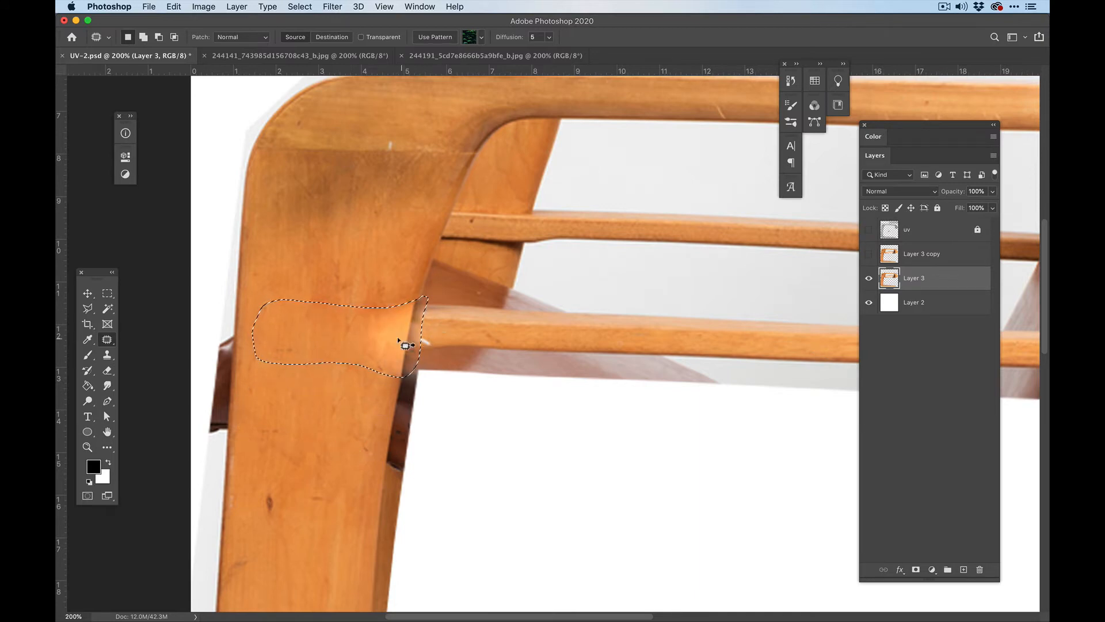
{"action": "left_click_drag", "start_coordinate": [406, 345], "coordinate": [382, 279]}
{"action": "mouse_move", "coordinate": [370, 413]}
{"action": "left_mouse_down"}
{"action": "mouse_move", "coordinate": [396, 385]}
{"action": "mouse_move", "coordinate": [444, 388]}
{"action": "mouse_move", "coordinate": [471, 350]}
{"action": "mouse_move", "coordinate": [416, 319]}
{"action": "mouse_move", "coordinate": [345, 346]}
{"action": "mouse_move", "coordinate": [351, 367]}
{"action": "mouse_move", "coordinate": [419, 328]}
{"action": "left_mouse_up"}
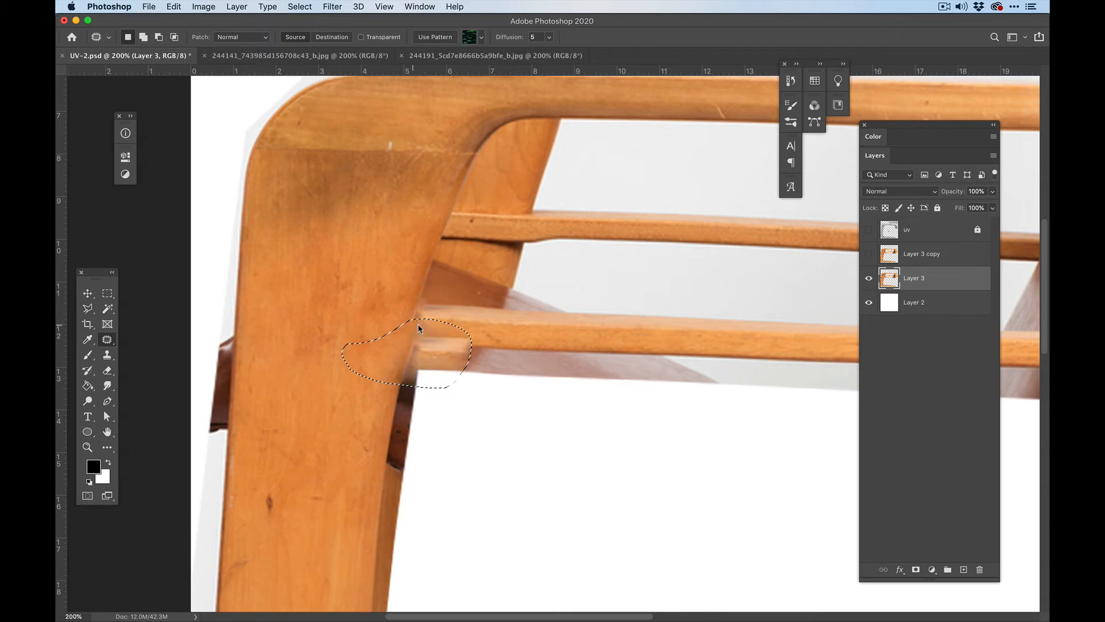
{"action": "key", "text": "super+d"}
{"action": "left_click", "coordinate": [870, 230]}
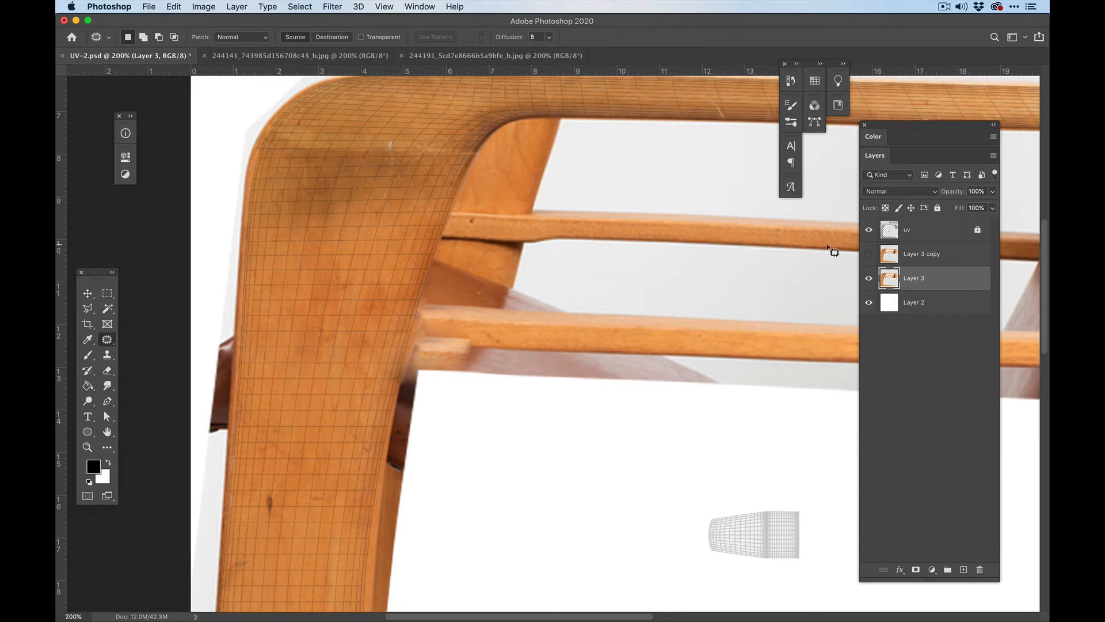
{"action": "key", "text": "super+d"}
{"action": "left_click", "coordinate": [870, 230]}
Compare the wood around the frame's lower-left corner with the uv wireframe, then hide the uv layer
{"action": "scroll", "coordinate": [466, 495], "scroll_direction": "down", "scroll_amount": 10}
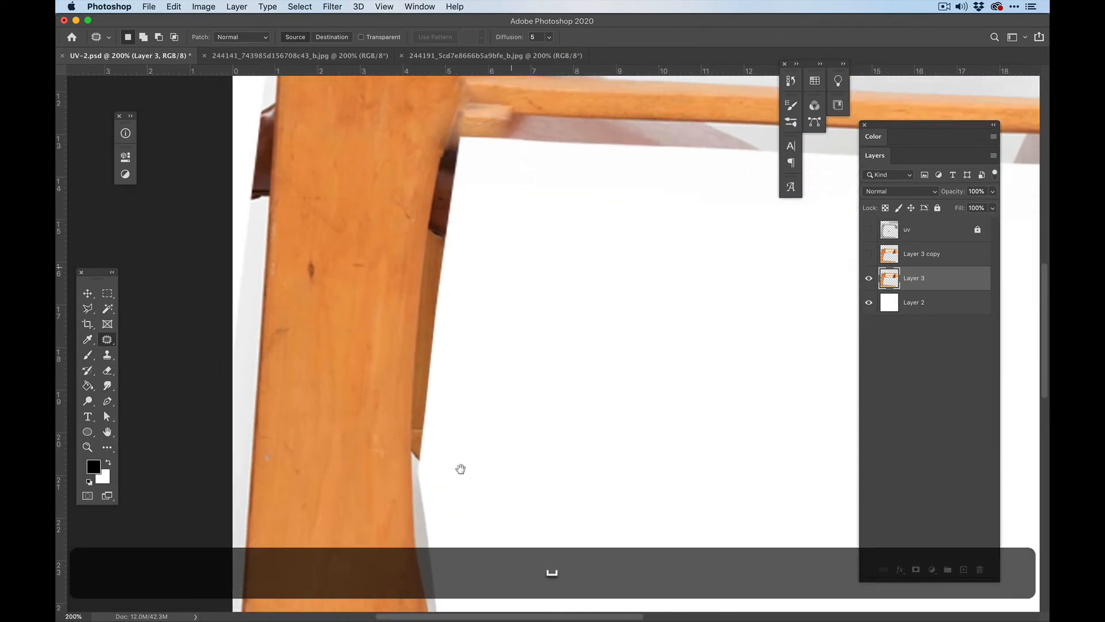
{"action": "left_click", "coordinate": [869, 230]}
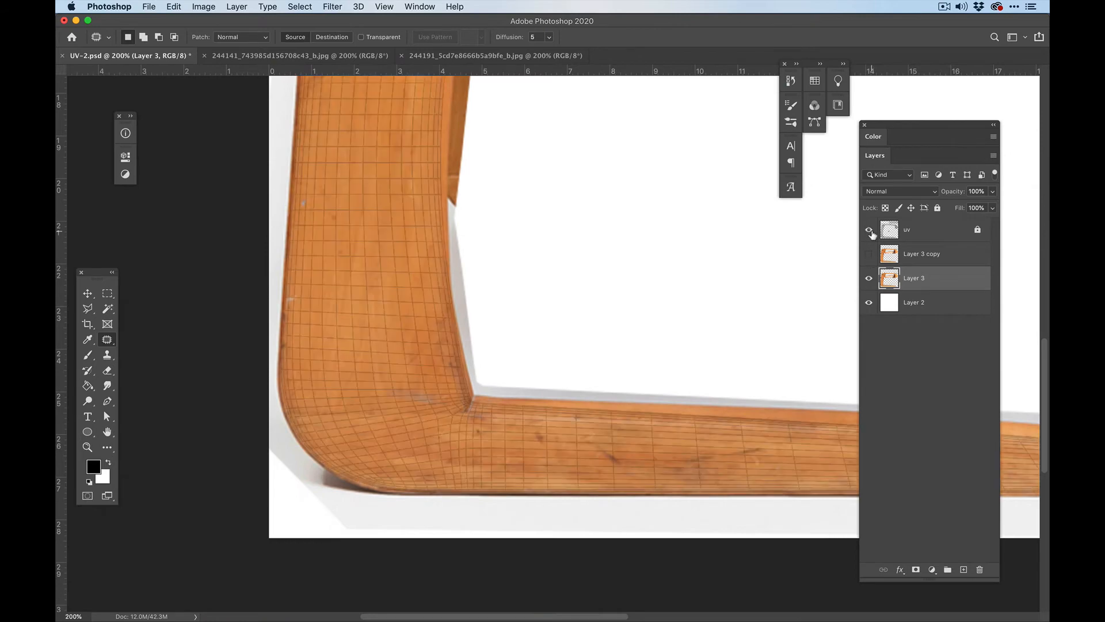
{"action": "left_click", "coordinate": [869, 231]}
{"action": "scroll", "coordinate": [541, 397], "scroll_direction": "right", "scroll_amount": 2}
{"action": "scroll", "coordinate": [540, 397], "scroll_direction": "up", "scroll_amount": 2}
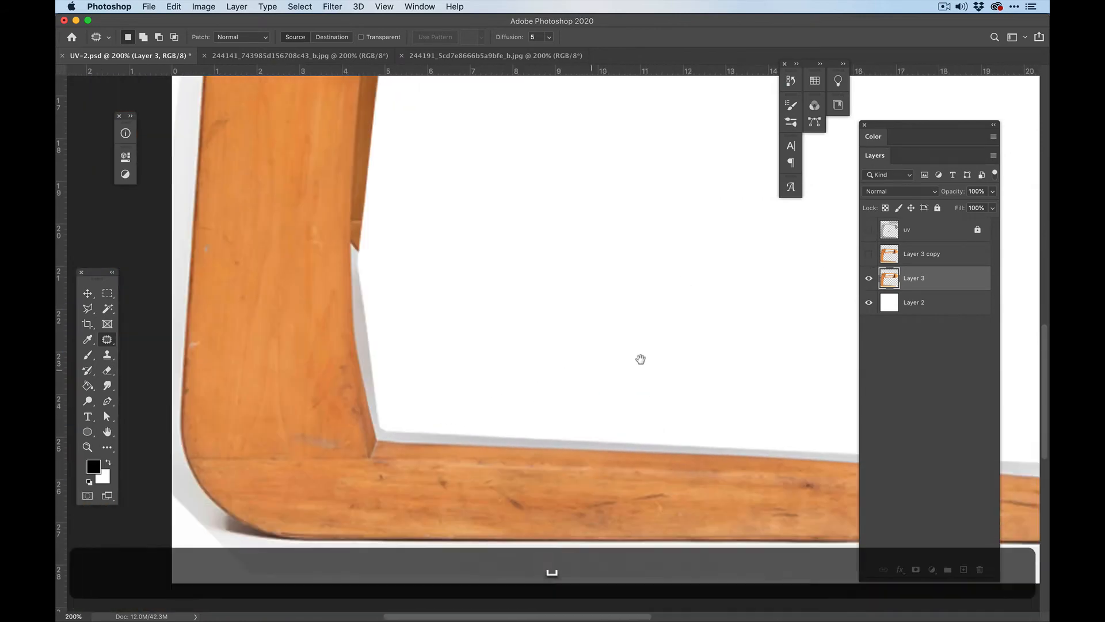
{"action": "left_click", "coordinate": [870, 255]}
{"action": "left_click", "coordinate": [869, 230]}
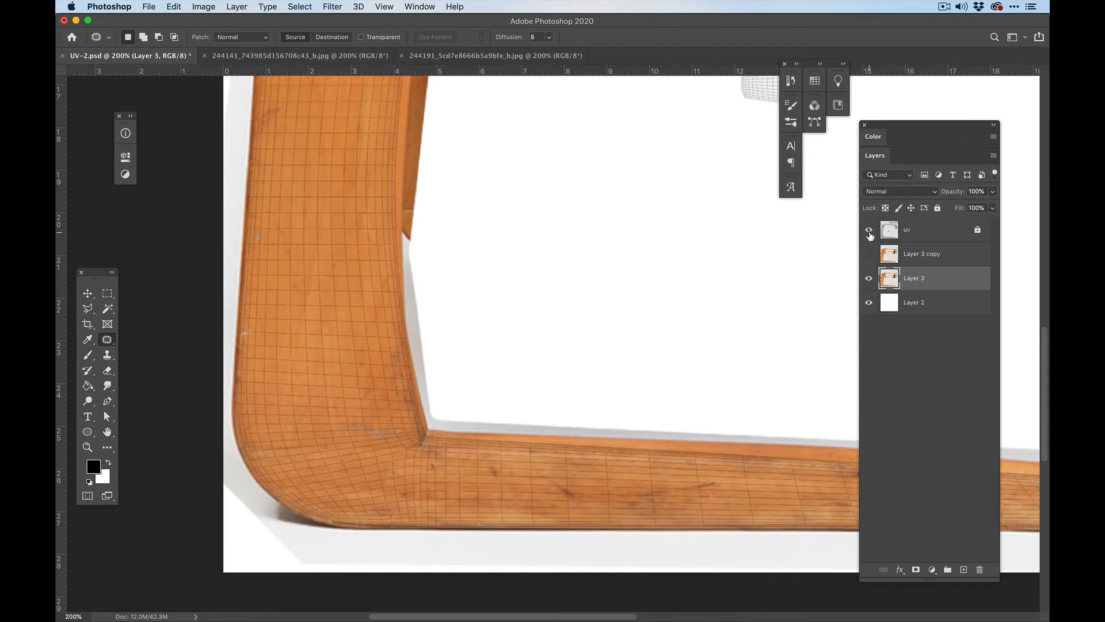
{"action": "left_click", "coordinate": [869, 230]}
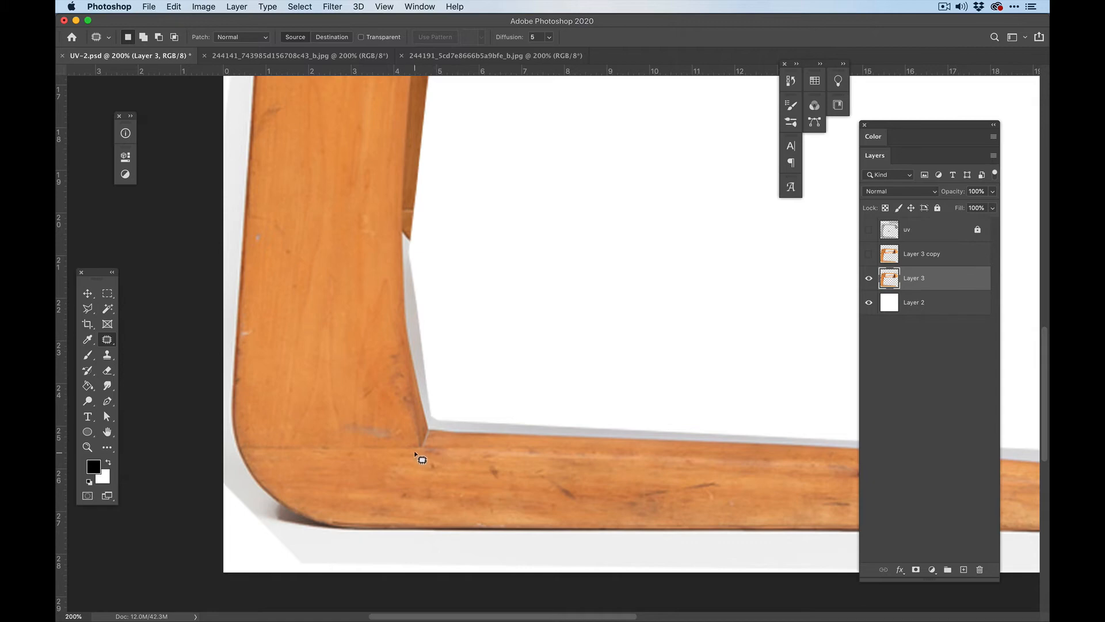
Patch the leg's inner edge just above the lower-left corner with nearby wood and clear the selection
{"action": "mouse_move", "coordinate": [400, 398]}
{"action": "left_mouse_down"}
{"action": "mouse_move", "coordinate": [430, 497]}
{"action": "mouse_move", "coordinate": [470, 484]}
{"action": "mouse_move", "coordinate": [435, 369]}
{"action": "mouse_move", "coordinate": [395, 358]}
{"action": "left_mouse_up"}
{"action": "left_click_drag", "start_coordinate": [430, 464], "coordinate": [426, 465]}
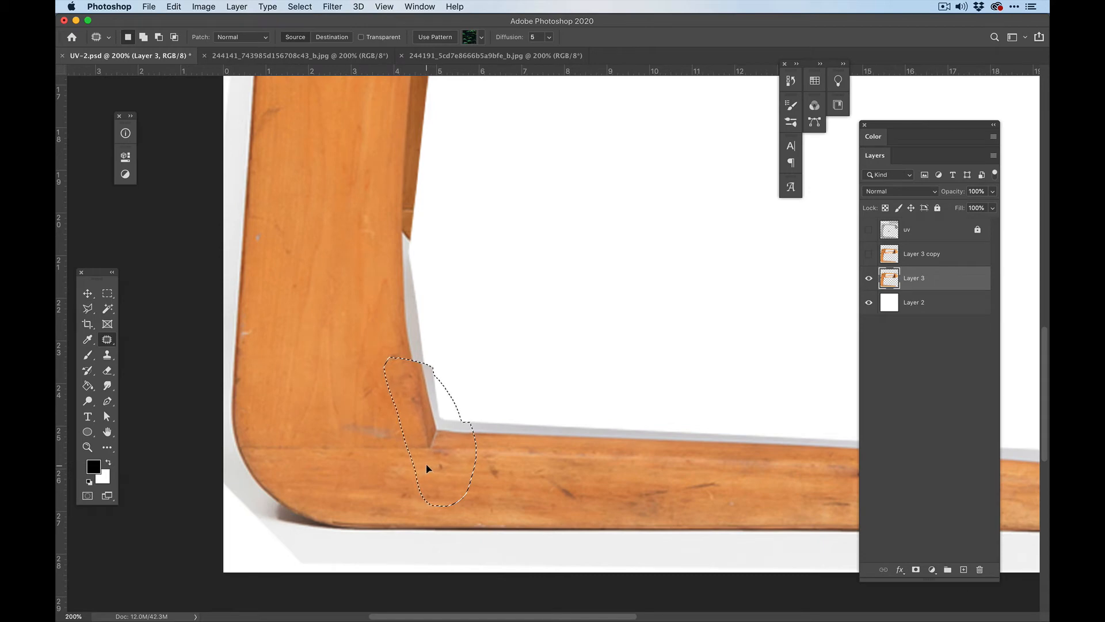
{"action": "key", "text": "super+z"}
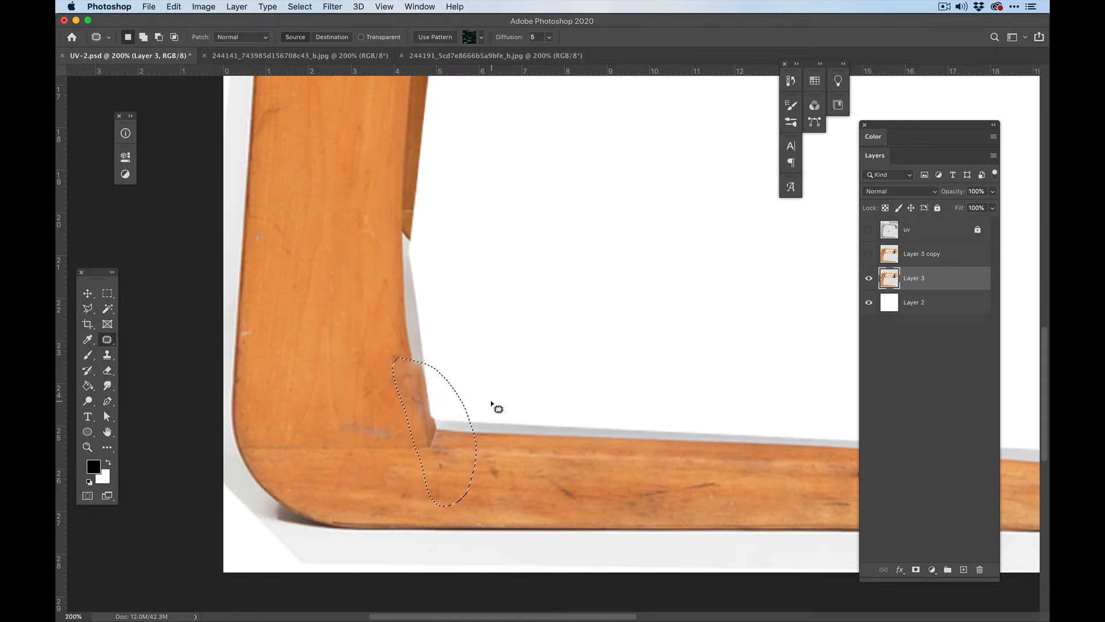
{"action": "key", "text": "super+d"}
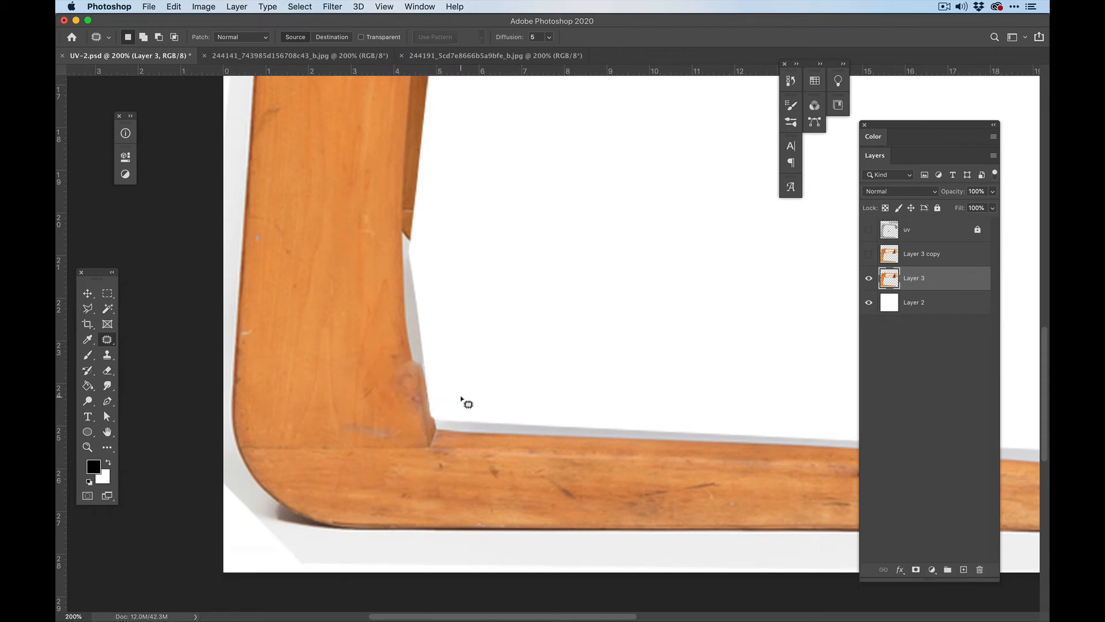
Patch the inner corner and the adjoining upper edge of the bottom rail, then check the area against the uv wireframe
{"action": "mouse_move", "coordinate": [462, 396]}
{"action": "left_mouse_down"}
{"action": "mouse_move", "coordinate": [417, 408]}
{"action": "mouse_move", "coordinate": [420, 446]}
{"action": "mouse_move", "coordinate": [615, 457]}
{"action": "mouse_move", "coordinate": [566, 400]}
{"action": "mouse_move", "coordinate": [470, 390]}
{"action": "mouse_move", "coordinate": [437, 399]}
{"action": "mouse_move", "coordinate": [438, 450]}
{"action": "mouse_move", "coordinate": [607, 460]}
{"action": "left_mouse_up"}
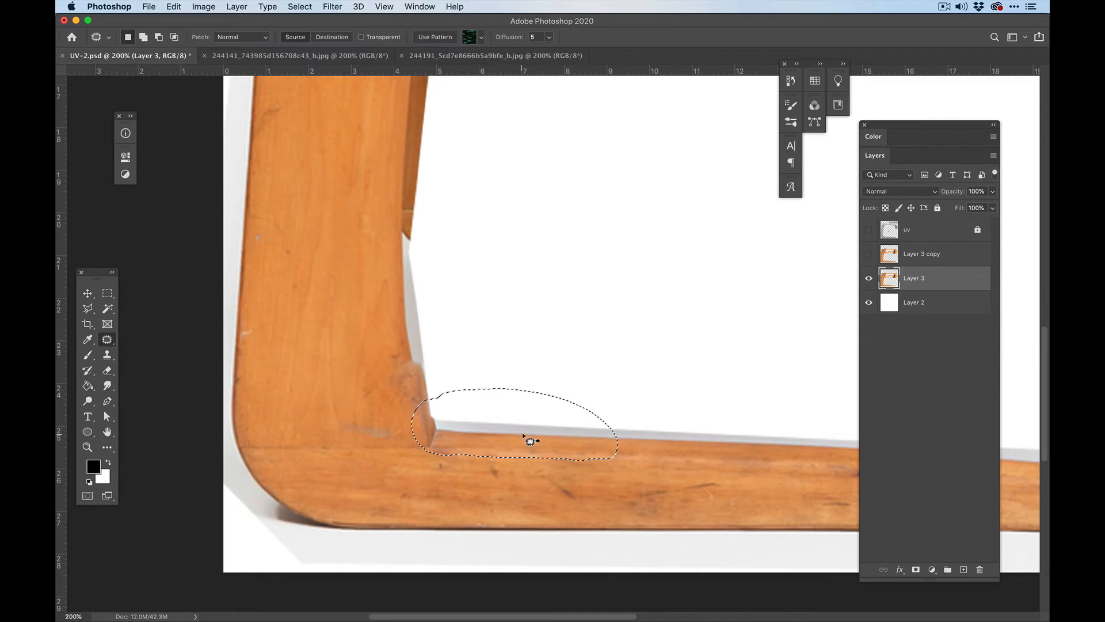
{"action": "left_click_drag", "start_coordinate": [523, 436], "coordinate": [506, 438]}
{"action": "key", "text": "super+d"}
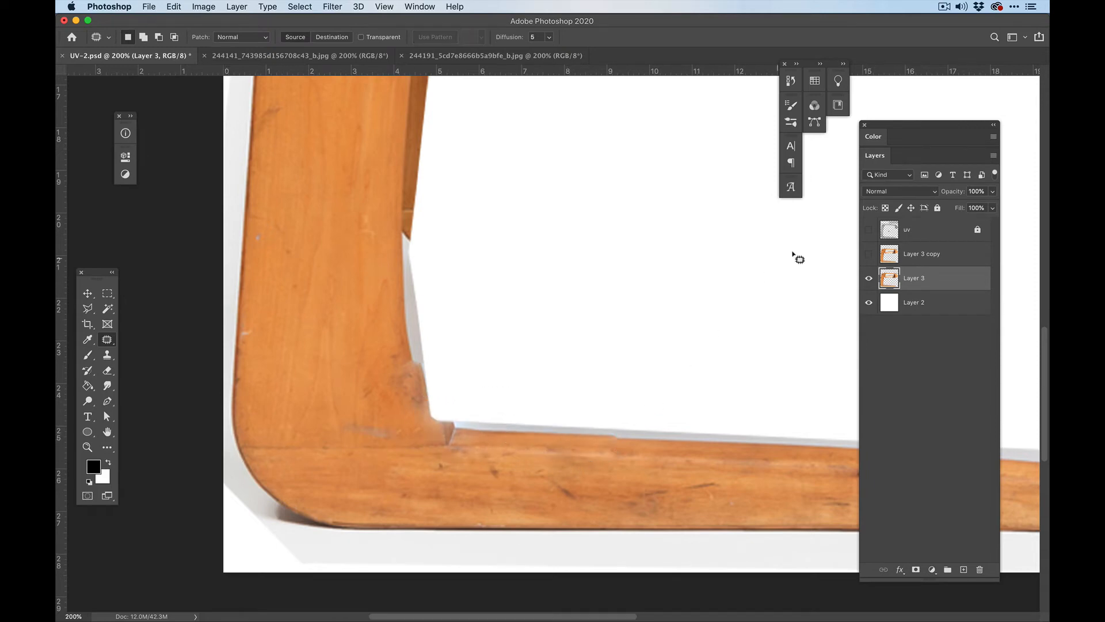
{"action": "left_click", "coordinate": [869, 229]}
{"action": "left_click", "coordinate": [897, 230]}
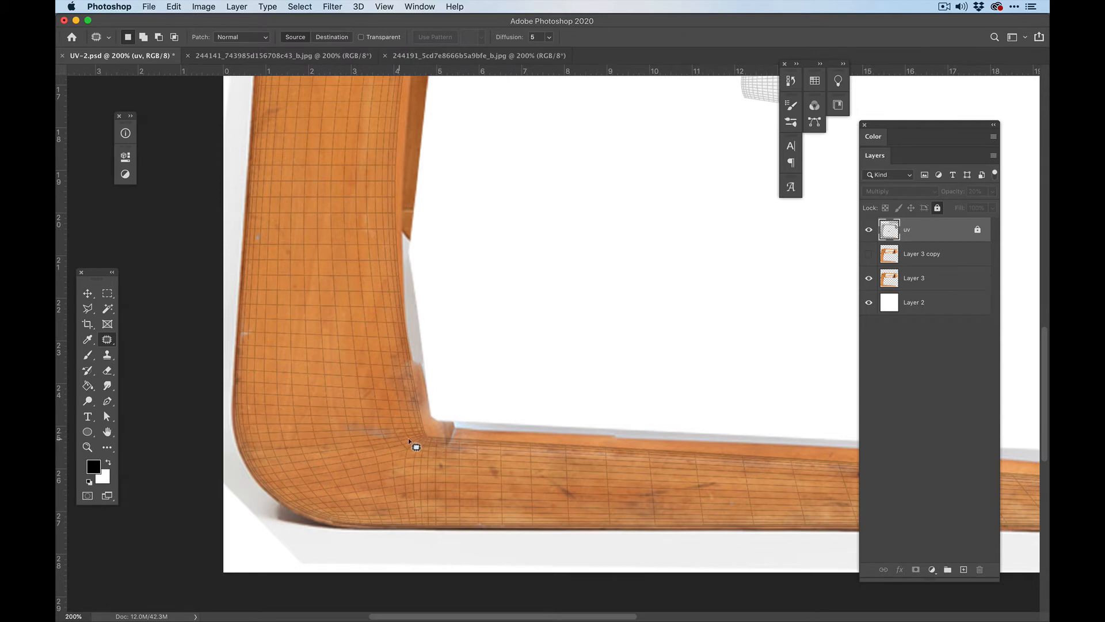
{"action": "left_click", "coordinate": [869, 230]}
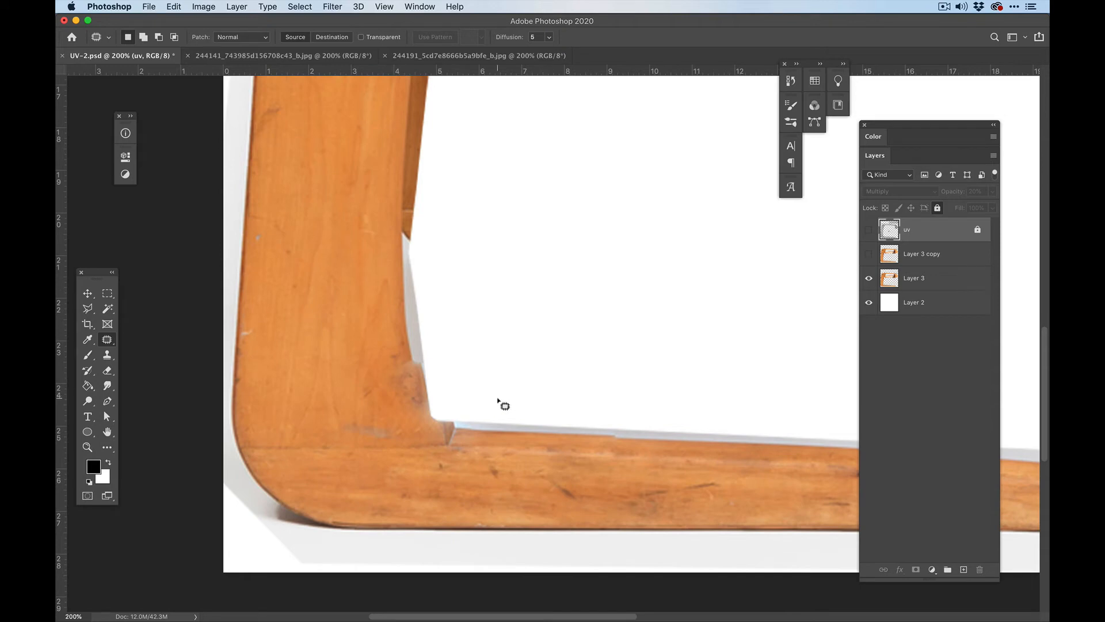
With the uv wireframe shown, patch the pale gap along the bottom rail's whole upper edge on Layer 3 with wood
{"action": "left_click", "coordinate": [869, 230]}
{"action": "left_click", "coordinate": [930, 282]}
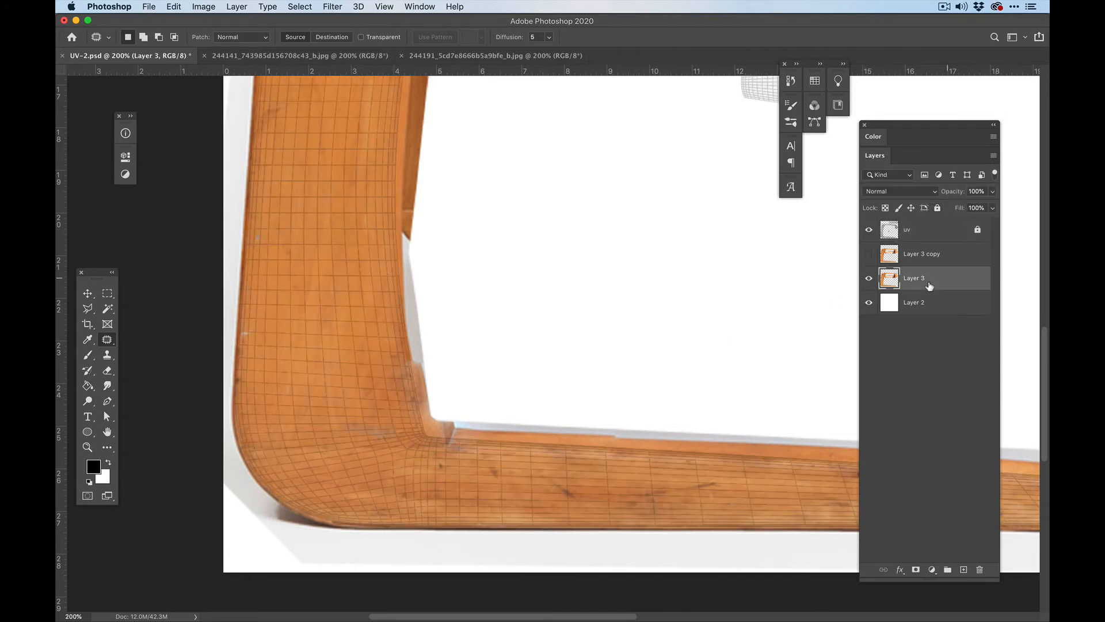
{"action": "key", "text": "super+minus"}
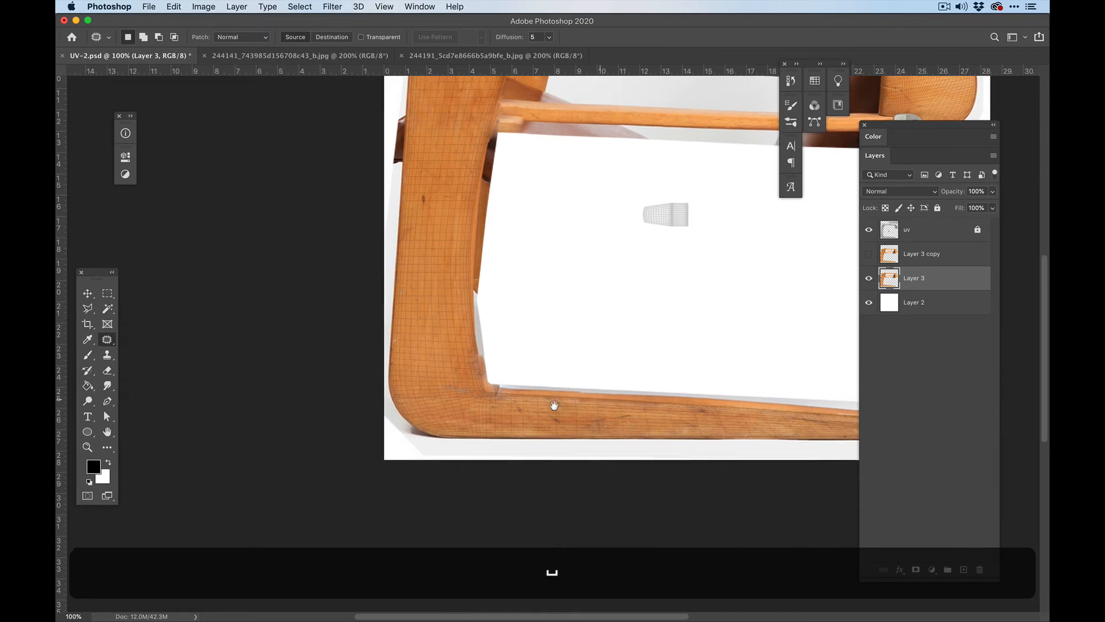
{"action": "scroll", "coordinate": [552, 403], "scroll_direction": "right", "scroll_amount": 5}
{"action": "mouse_move", "coordinate": [217, 426]}
{"action": "left_mouse_down"}
{"action": "mouse_move", "coordinate": [784, 446]}
{"action": "mouse_move", "coordinate": [815, 432]}
{"action": "mouse_move", "coordinate": [445, 391]}
{"action": "mouse_move", "coordinate": [232, 398]}
{"action": "mouse_move", "coordinate": [213, 407]}
{"action": "mouse_move", "coordinate": [228, 426]}
{"action": "left_mouse_up"}
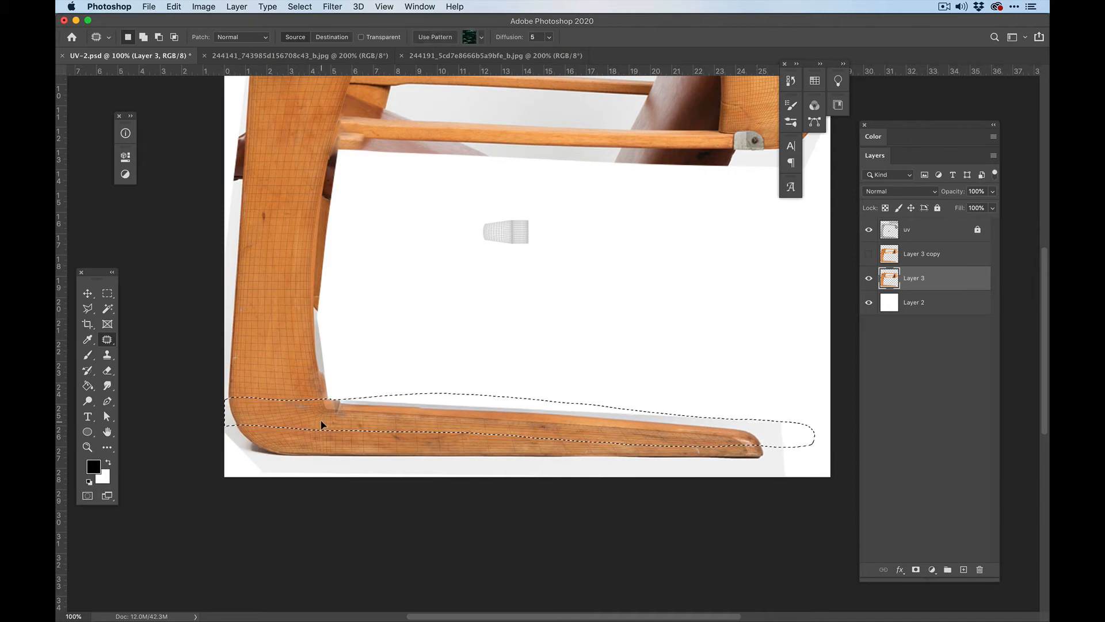
{"action": "left_click_drag", "start_coordinate": [321, 421], "coordinate": [320, 425]}
{"action": "key", "text": "super+d"}
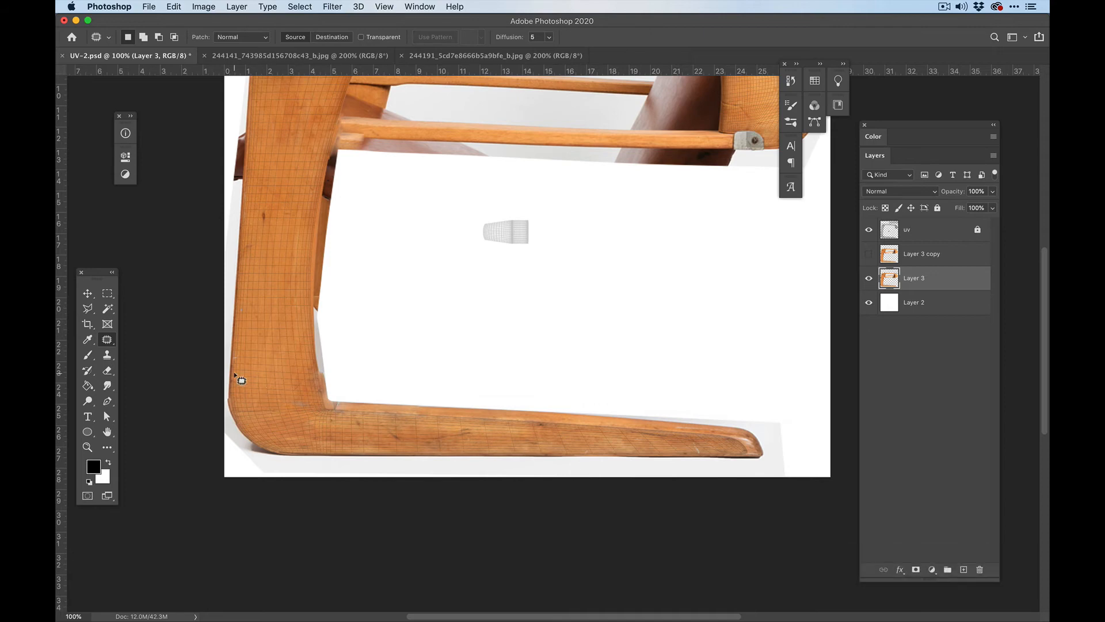
Examine how the wood fits the wireframe from the lower-left corner up the leg to the upper-left bend
{"action": "key", "text": "super+equal"}
{"action": "key", "text": "super+equal"}
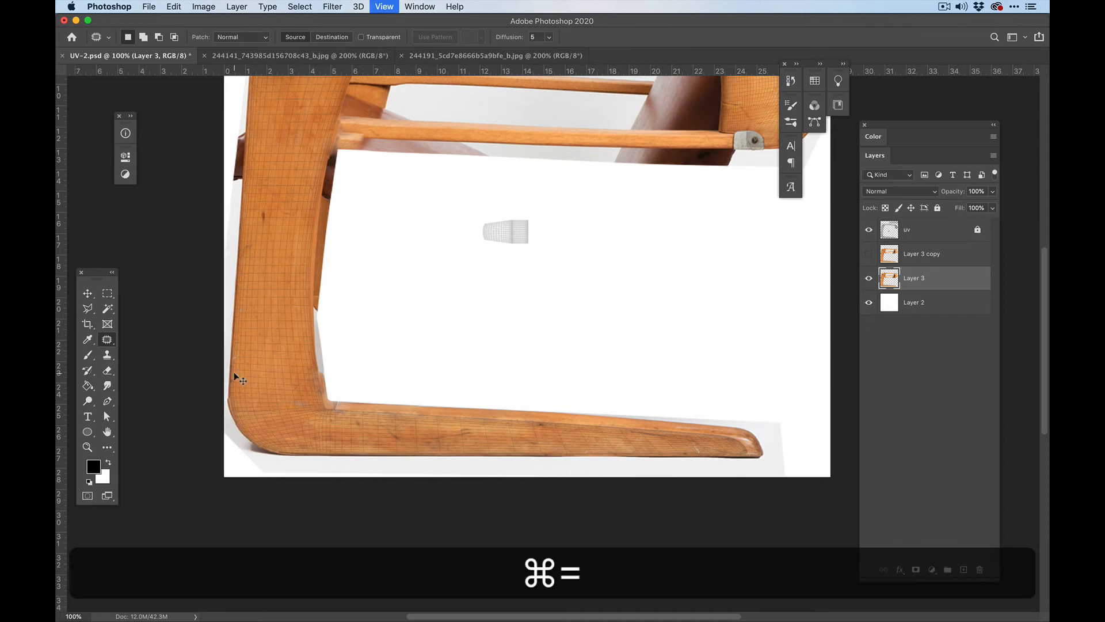
{"action": "left_click_drag", "start_coordinate": [253, 415], "coordinate": [691, 334]}
{"action": "left_click_drag", "start_coordinate": [398, 461], "coordinate": [500, 420]}
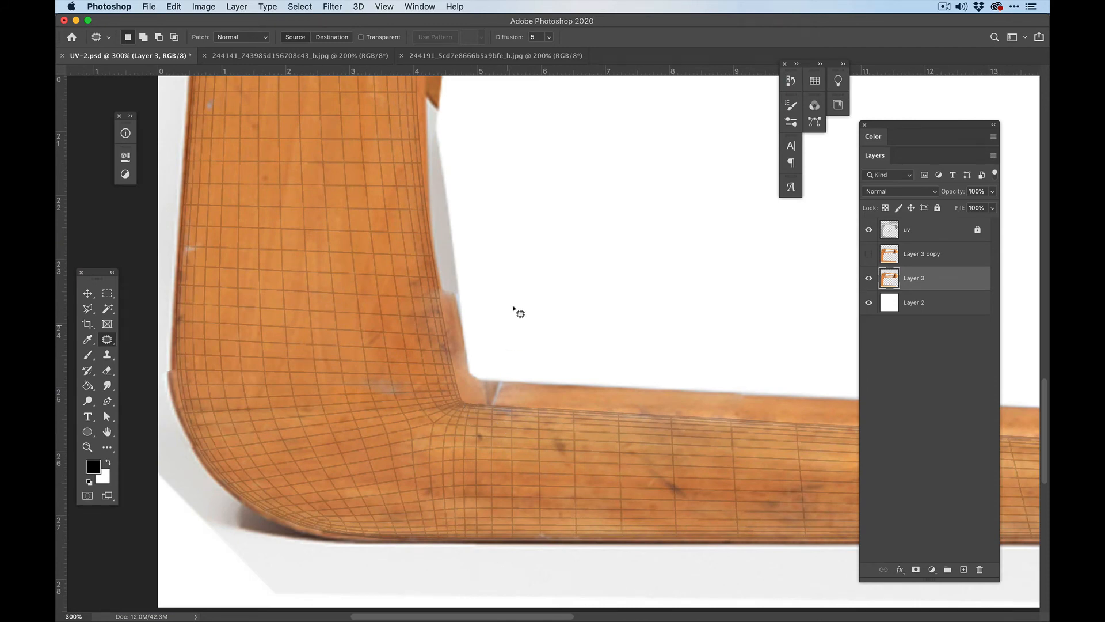
{"action": "scroll", "coordinate": [520, 297], "scroll_direction": "up", "scroll_amount": 15}
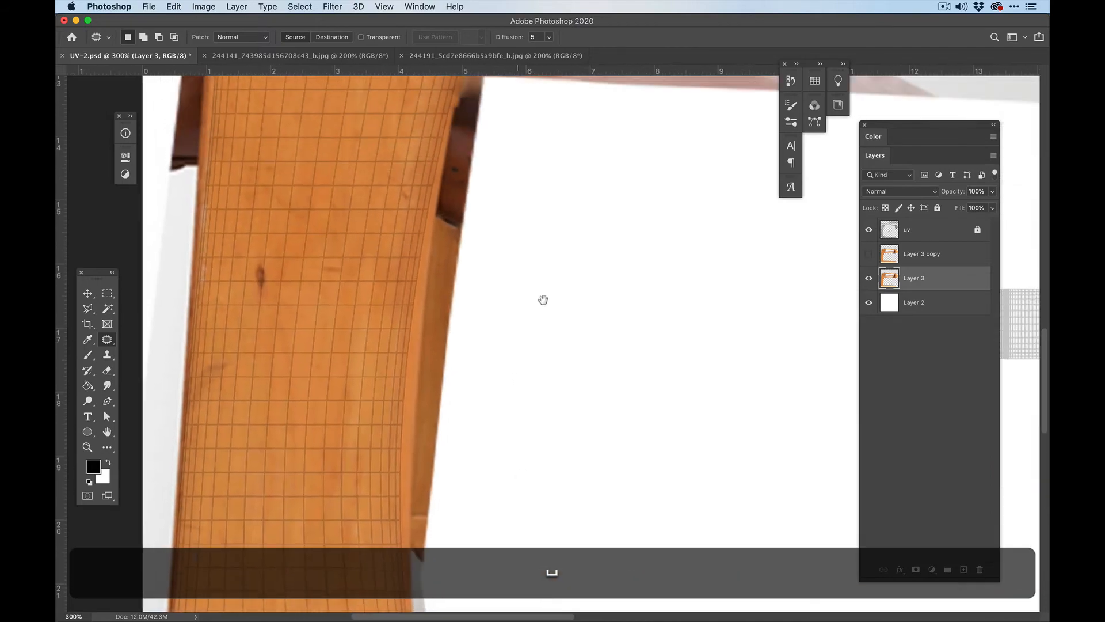
{"action": "scroll", "coordinate": [519, 487], "scroll_direction": "up", "scroll_amount": 3}
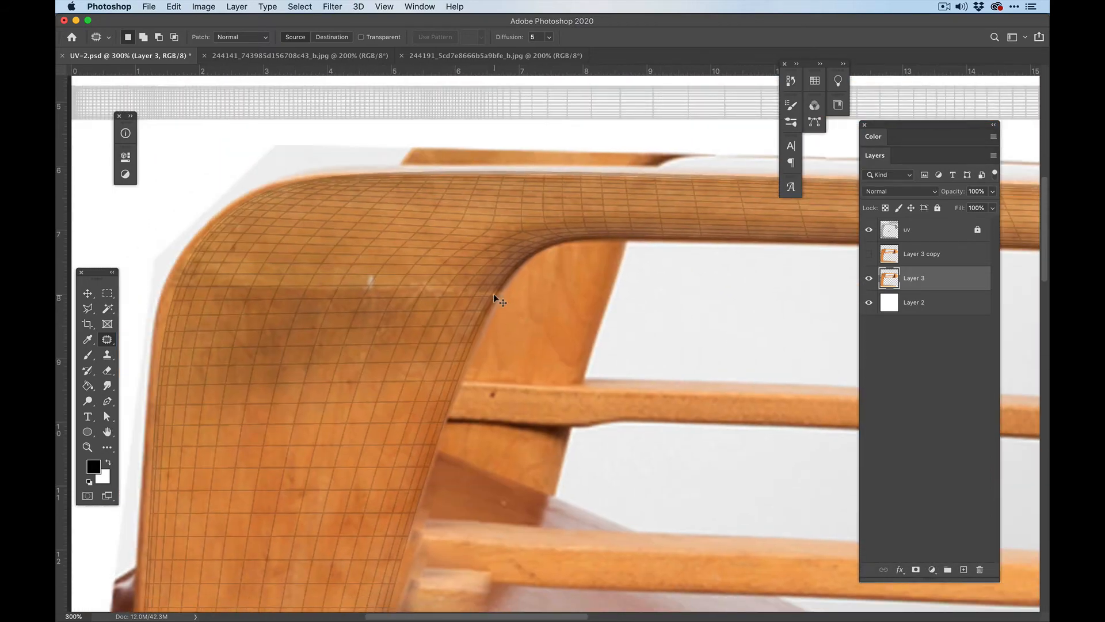
Hide the uv layer and patch the metal bracket at the frame's rounded right end with wood from above it
{"action": "key", "text": "super+minus"}
{"action": "key", "text": "super+minus"}
{"action": "scroll", "coordinate": [670, 371], "scroll_direction": "right", "scroll_amount": 10}
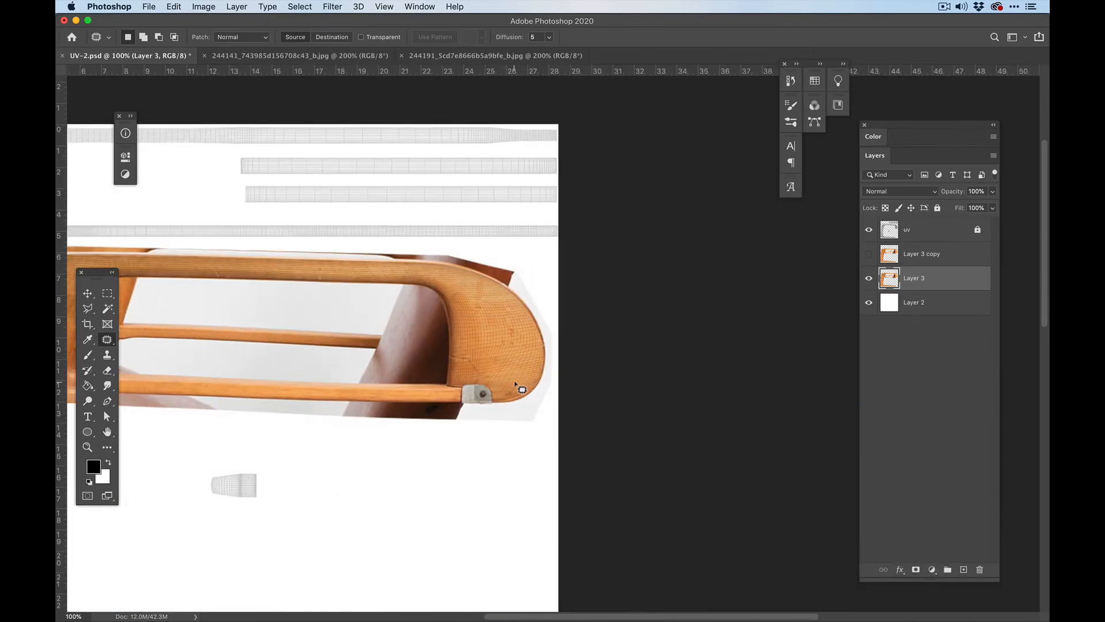
{"action": "key", "text": "super+equal"}
{"action": "key", "text": "super+equal"}
{"action": "scroll", "coordinate": [424, 417], "scroll_direction": "down", "scroll_amount": 5}
{"action": "scroll", "coordinate": [519, 309], "scroll_direction": "left", "scroll_amount": 5}
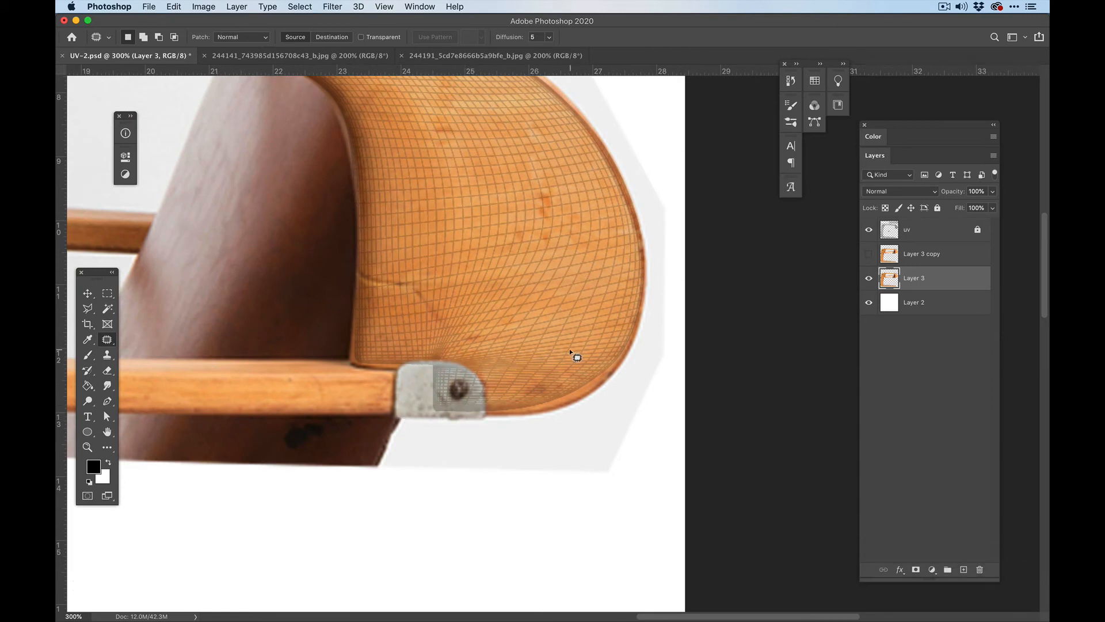
{"action": "left_click", "coordinate": [869, 230]}
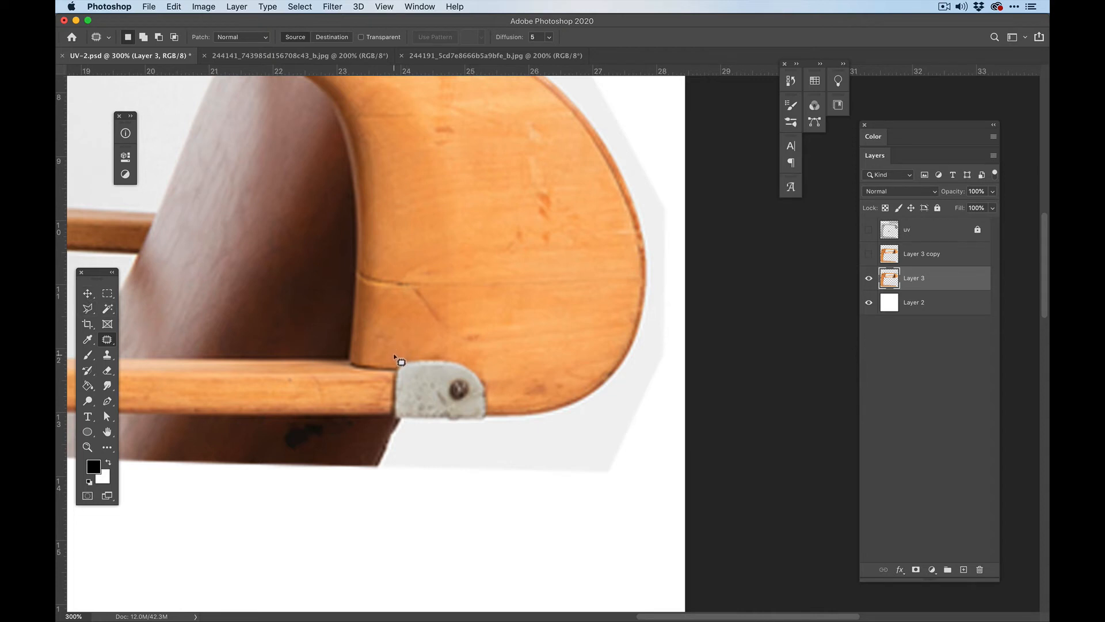
{"action": "mouse_move", "coordinate": [416, 428]}
{"action": "left_mouse_down"}
{"action": "mouse_move", "coordinate": [493, 419]}
{"action": "mouse_move", "coordinate": [501, 401]}
{"action": "mouse_move", "coordinate": [482, 360]}
{"action": "left_mouse_up"}
{"action": "left_click_drag", "start_coordinate": [398, 353], "coordinate": [397, 357]}
{"action": "left_click_drag", "start_coordinate": [421, 392], "coordinate": [416, 248]}
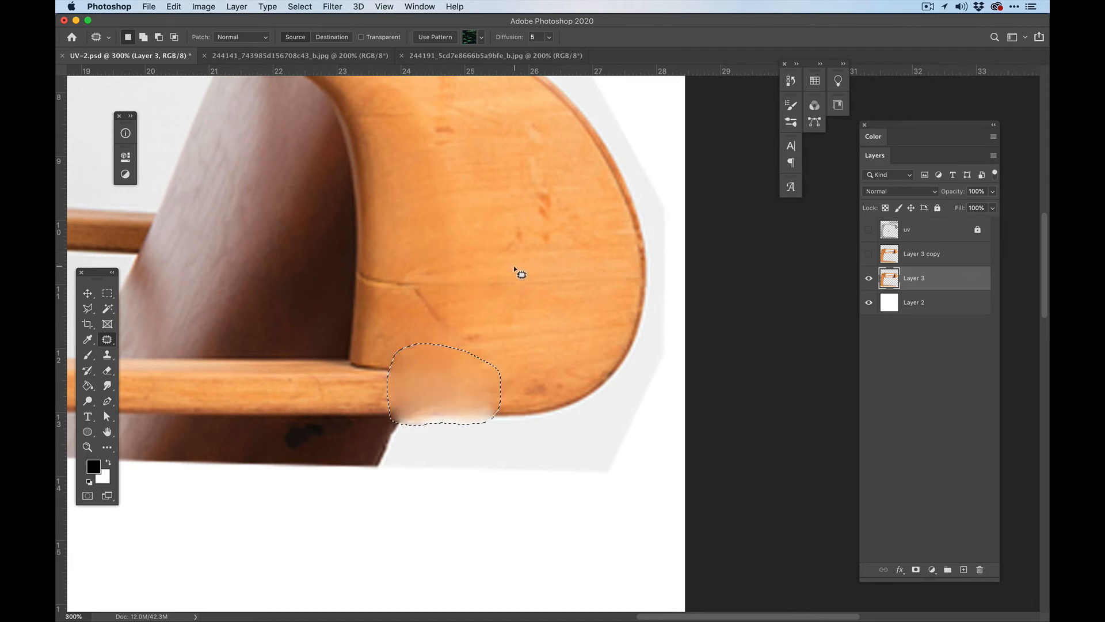
Patch the former bracket area again with wood from above, clear the selection, and check it against the uv wireframe
{"action": "left_click_drag", "start_coordinate": [456, 414], "coordinate": [430, 274]}
{"action": "left_click_drag", "start_coordinate": [429, 281], "coordinate": [434, 277]}
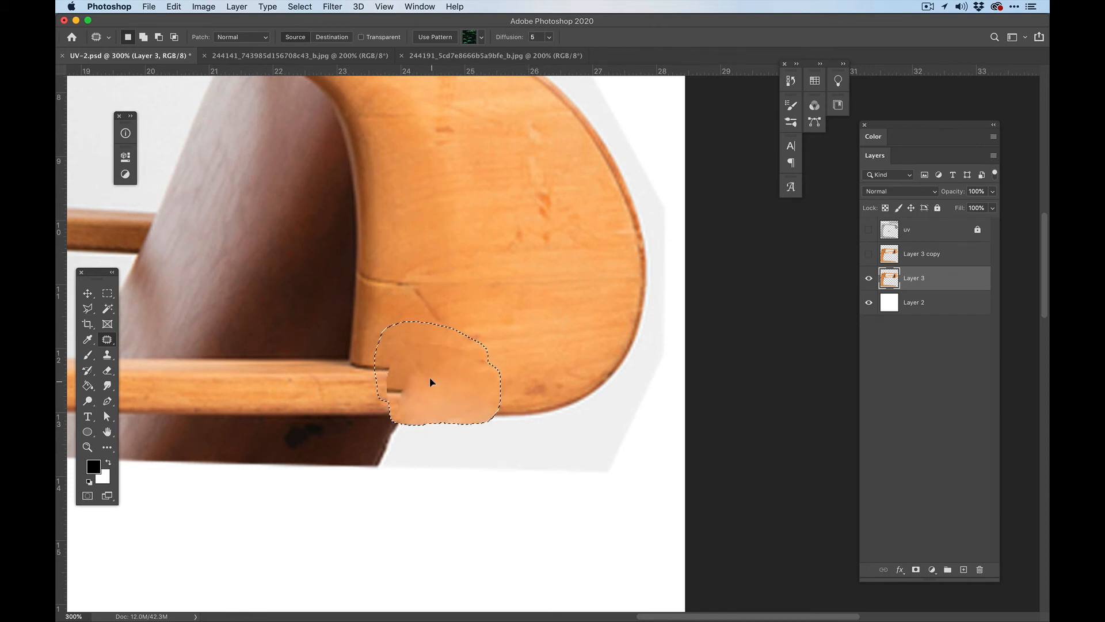
{"action": "left_click_drag", "start_coordinate": [423, 375], "coordinate": [417, 277]}
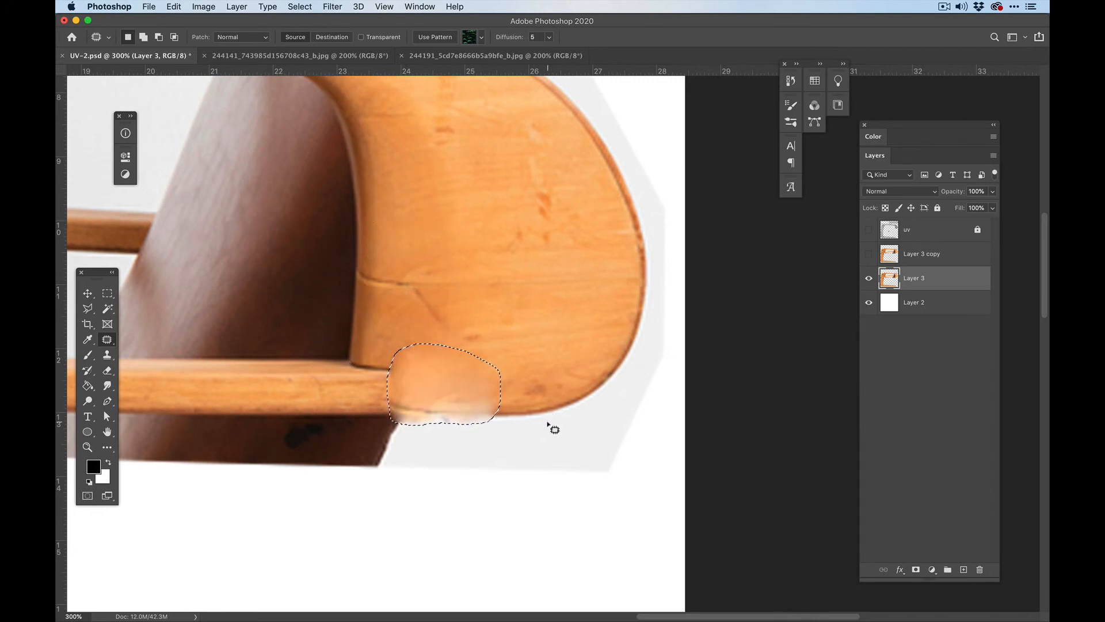
{"action": "key", "text": "super"}
{"action": "key", "text": "super+d"}
{"action": "left_click", "coordinate": [868, 229]}
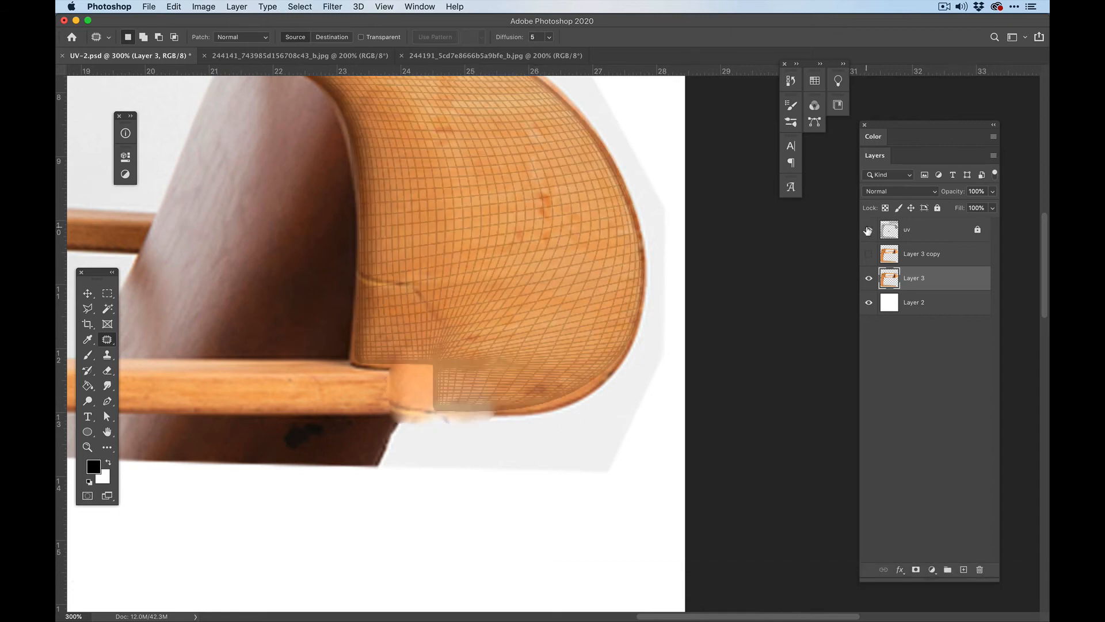
{"action": "left_click", "coordinate": [868, 229]}
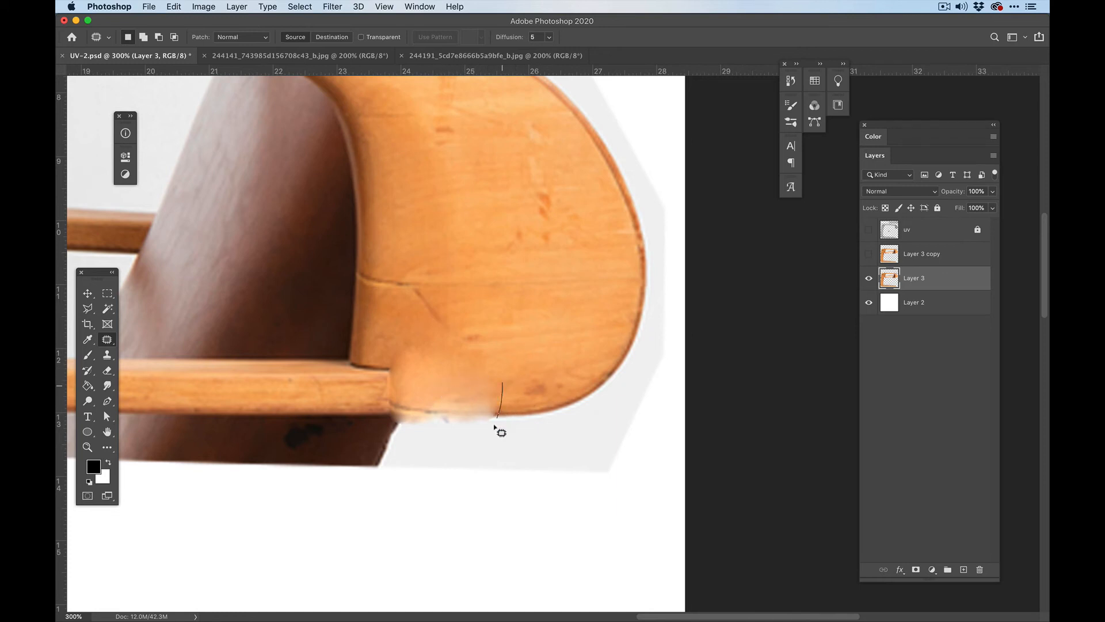
Patch the faded lower edge beside the former bracket with neighbouring wood edge, then compare it with the uv wireframe
{"action": "mouse_move", "coordinate": [495, 426]}
{"action": "left_mouse_down"}
{"action": "mouse_move", "coordinate": [451, 400]}
{"action": "mouse_move", "coordinate": [459, 353]}
{"action": "mouse_move", "coordinate": [499, 400]}
{"action": "mouse_move", "coordinate": [483, 407]}
{"action": "mouse_move", "coordinate": [558, 410]}
{"action": "mouse_move", "coordinate": [481, 402]}
{"action": "mouse_move", "coordinate": [503, 395]}
{"action": "mouse_move", "coordinate": [482, 398]}
{"action": "mouse_move", "coordinate": [494, 395]}
{"action": "left_mouse_up"}
{"action": "key", "text": "super+d"}
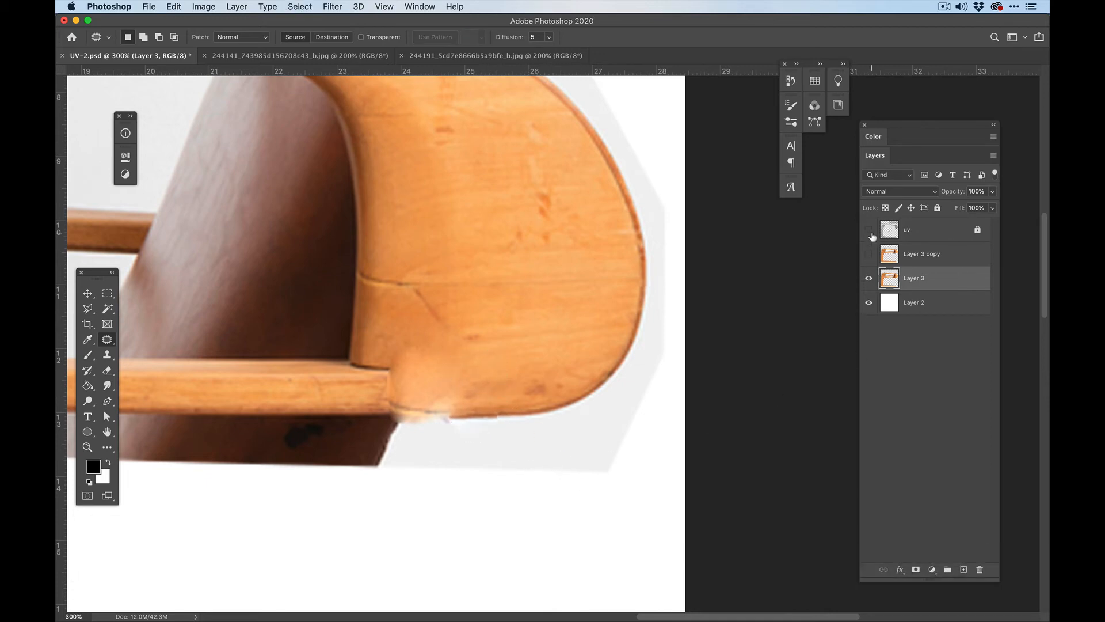
{"action": "left_click", "coordinate": [870, 230]}
{"action": "left_click", "coordinate": [869, 229]}
Save UV-2.psd and view the whole retouched texture
{"action": "key", "text": "super"}
{"action": "key", "text": "super+s"}
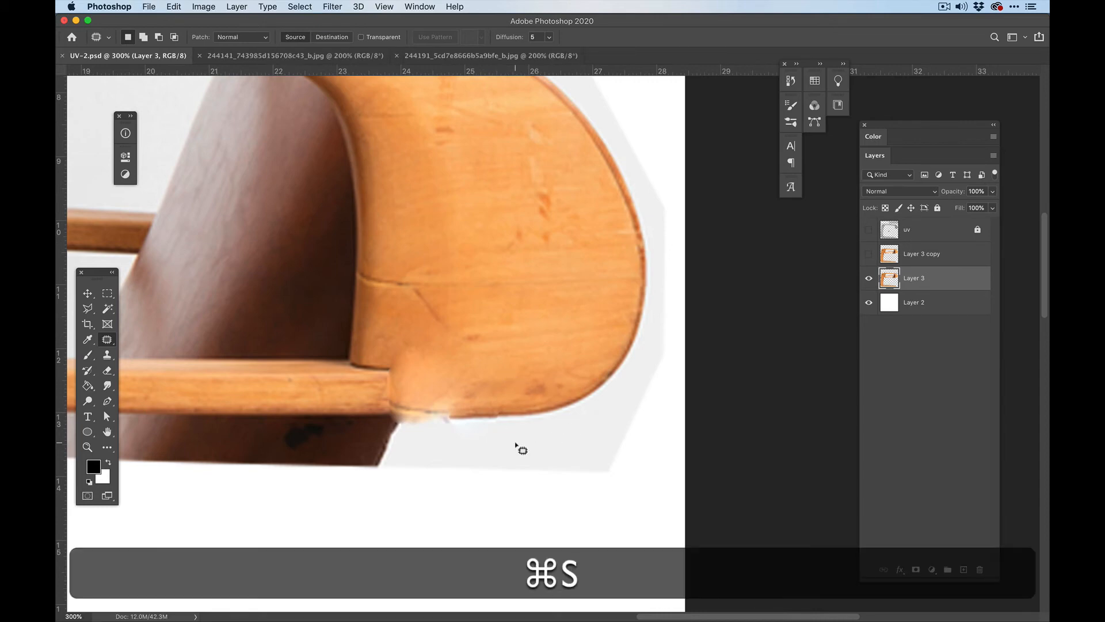
{"action": "key", "text": "super+minus"}
{"action": "key", "text": "super+minus"}
{"action": "key", "text": "super+minus"}
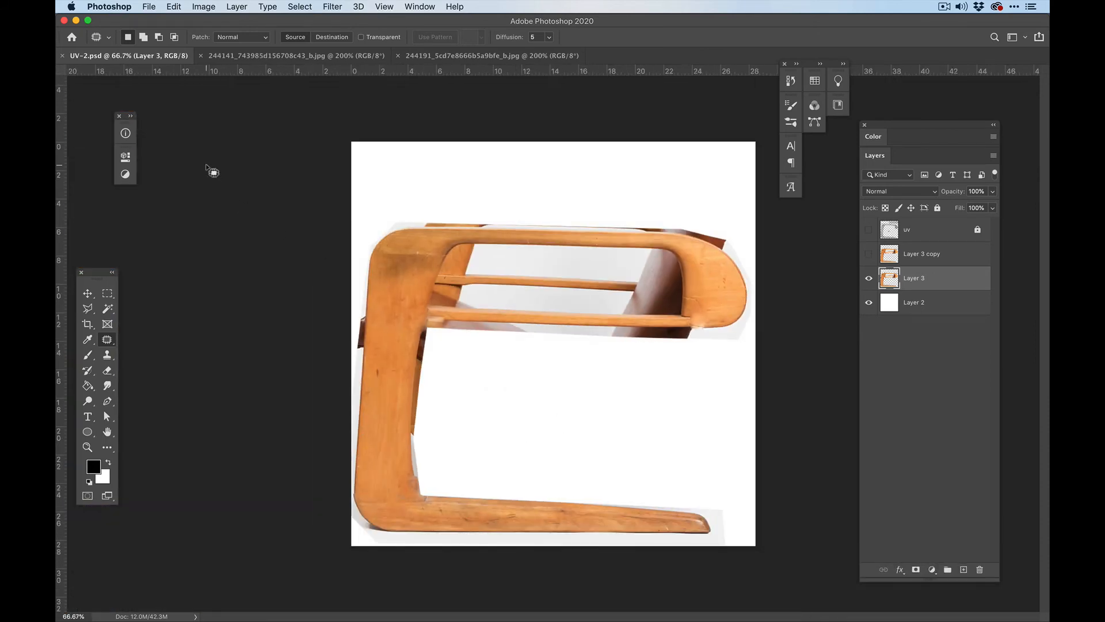
Quick-export the texture with the uv layer hidden as a PNG, replacing color.png in the modeling-b1 folder
{"action": "left_click", "coordinate": [153, 8]}
{"action": "mouse_move", "coordinate": [210, 174]}
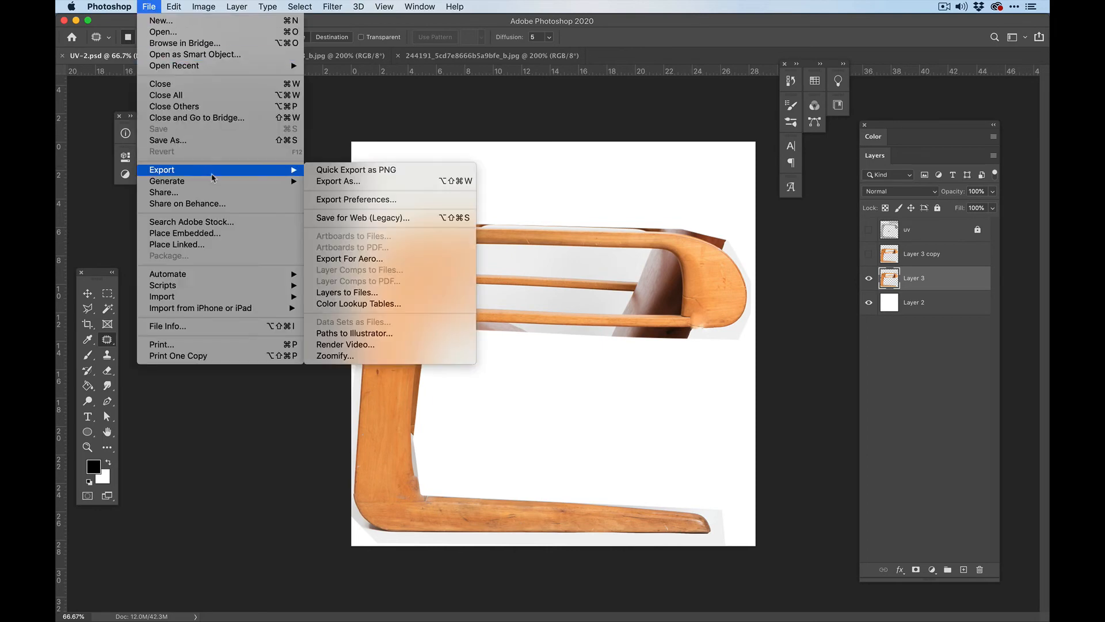
{"action": "left_click", "coordinate": [375, 171]}
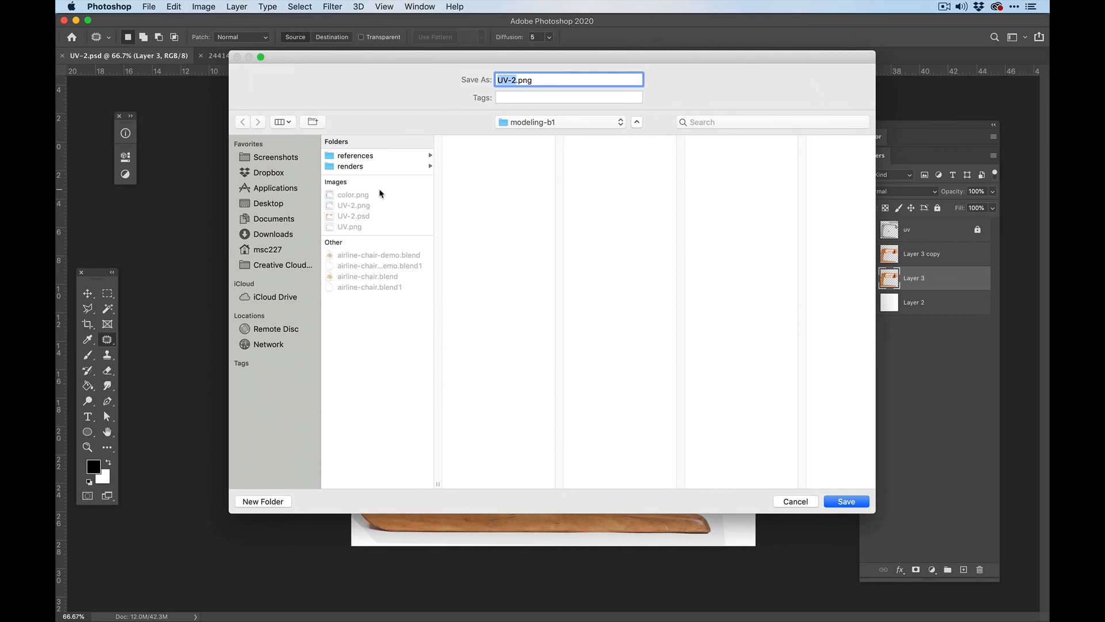
{"action": "left_click", "coordinate": [363, 195]}
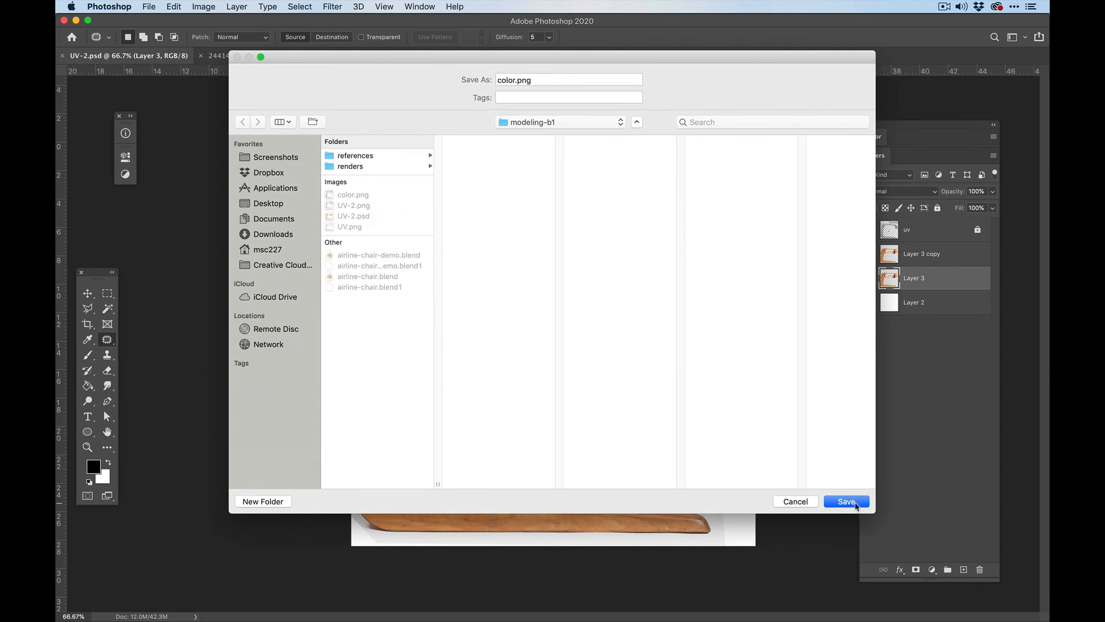
{"action": "left_click", "coordinate": [846, 502]}
{"action": "left_click", "coordinate": [645, 136]}
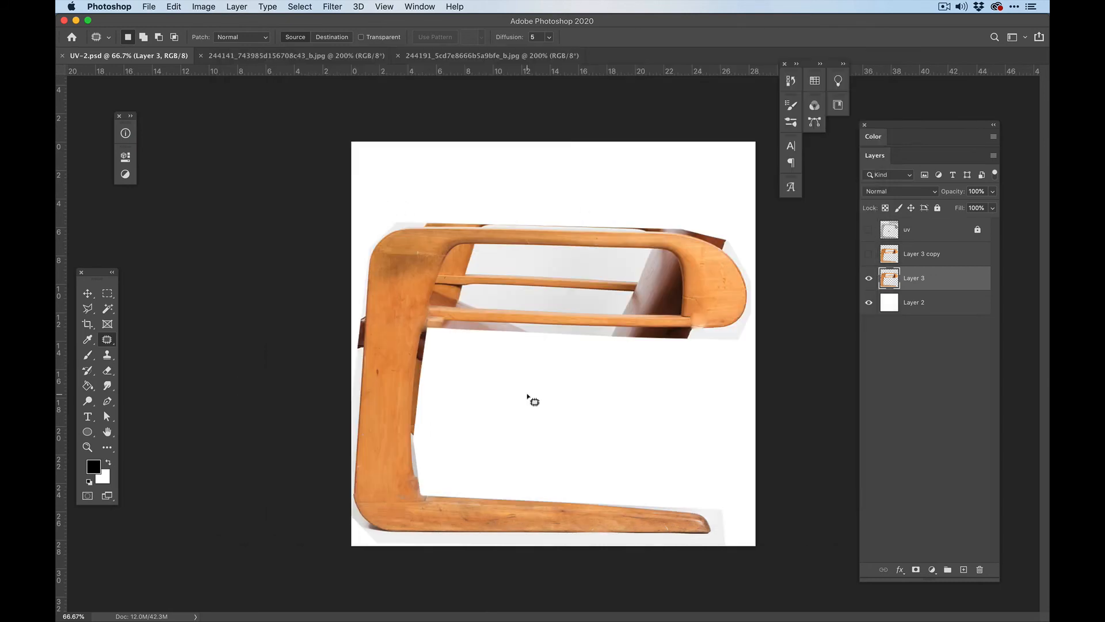
Switch to Blender's Shading workspace and load the exported color.png into the frame material's image texture node
{"action": "key", "text": "super+Tab"}
{"action": "key", "text": "super+Tab"}
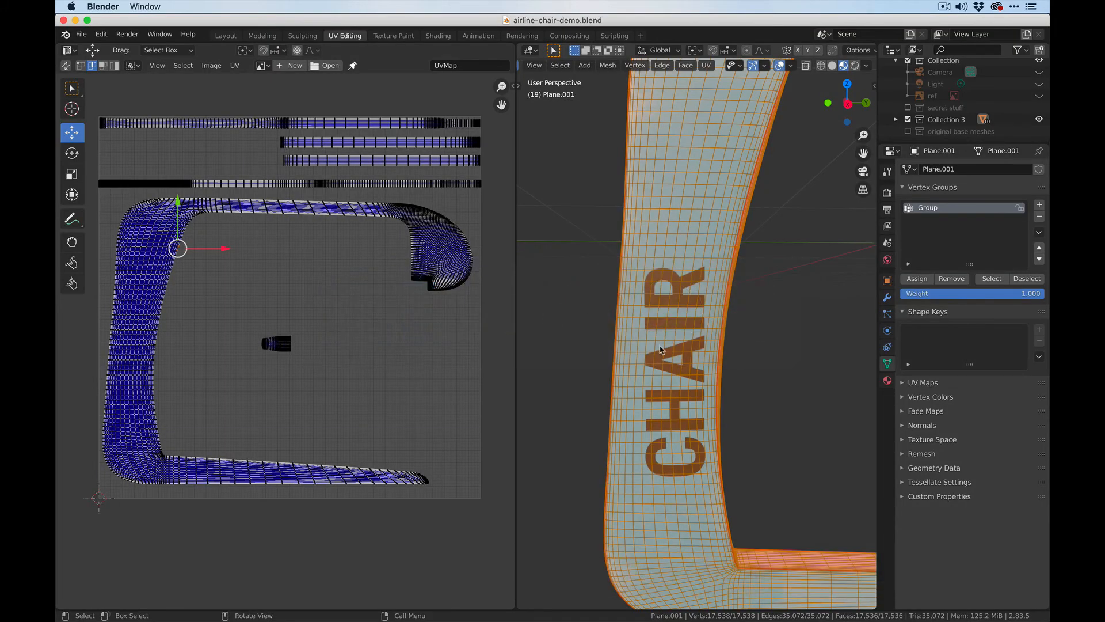
{"action": "left_click", "coordinate": [438, 35]}
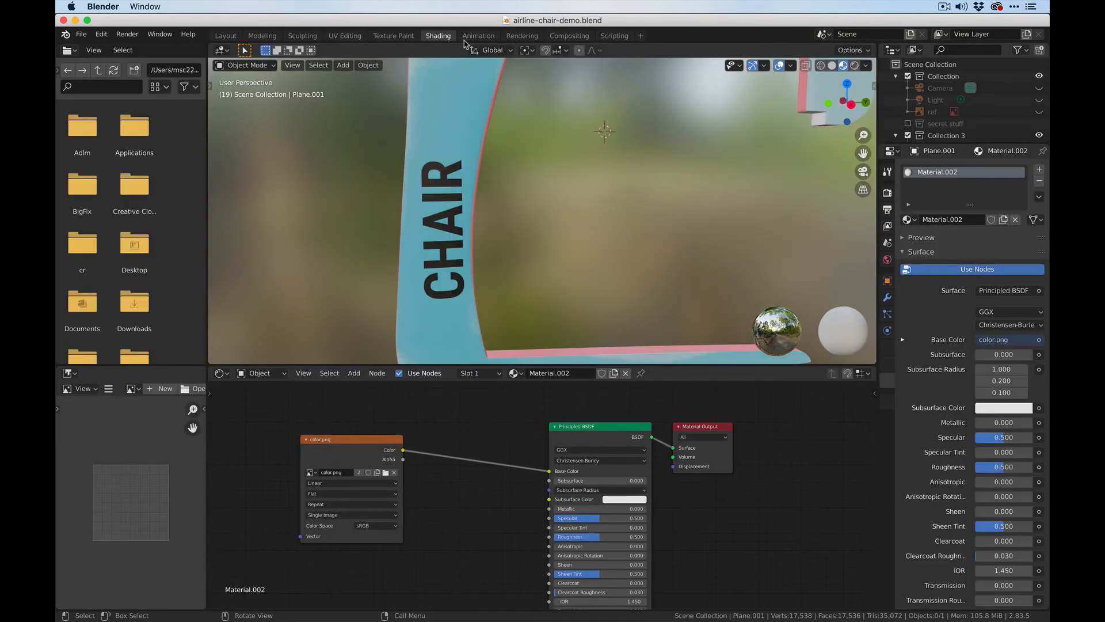
{"action": "scroll", "coordinate": [460, 521], "scroll_direction": "up", "scroll_amount": 2}
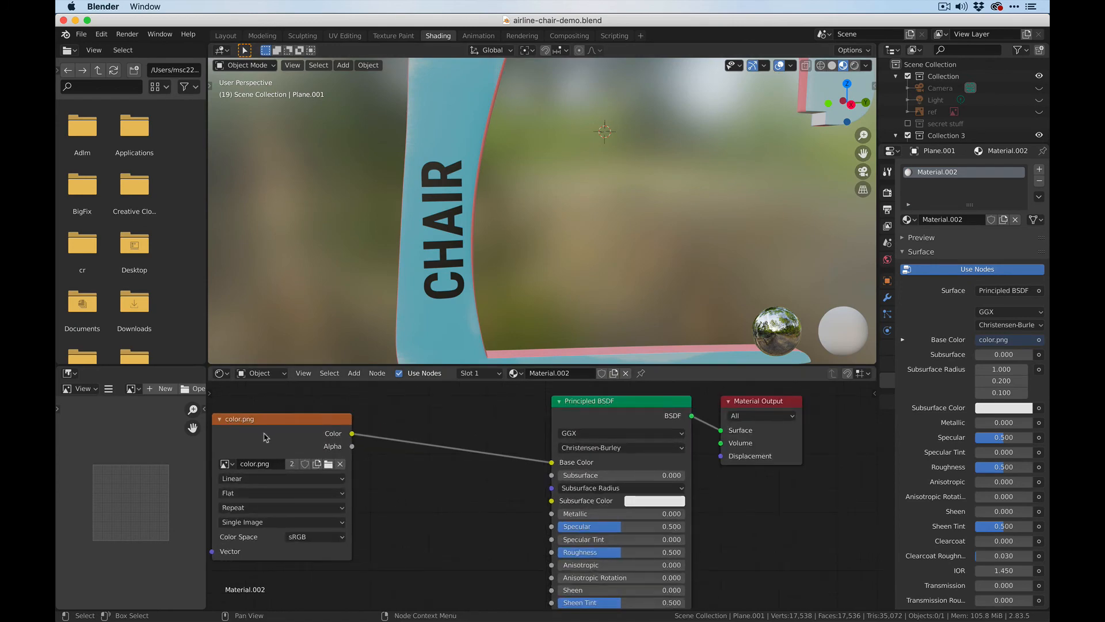
{"action": "left_click", "coordinate": [328, 464]}
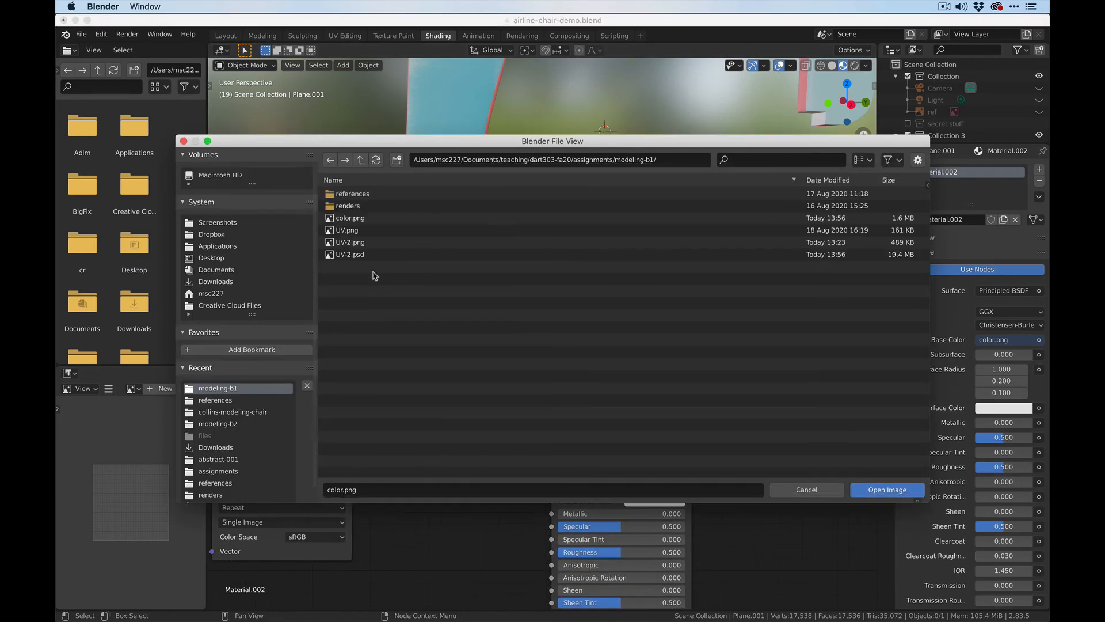
{"action": "left_click", "coordinate": [346, 218]}
{"action": "left_click", "coordinate": [878, 490]}
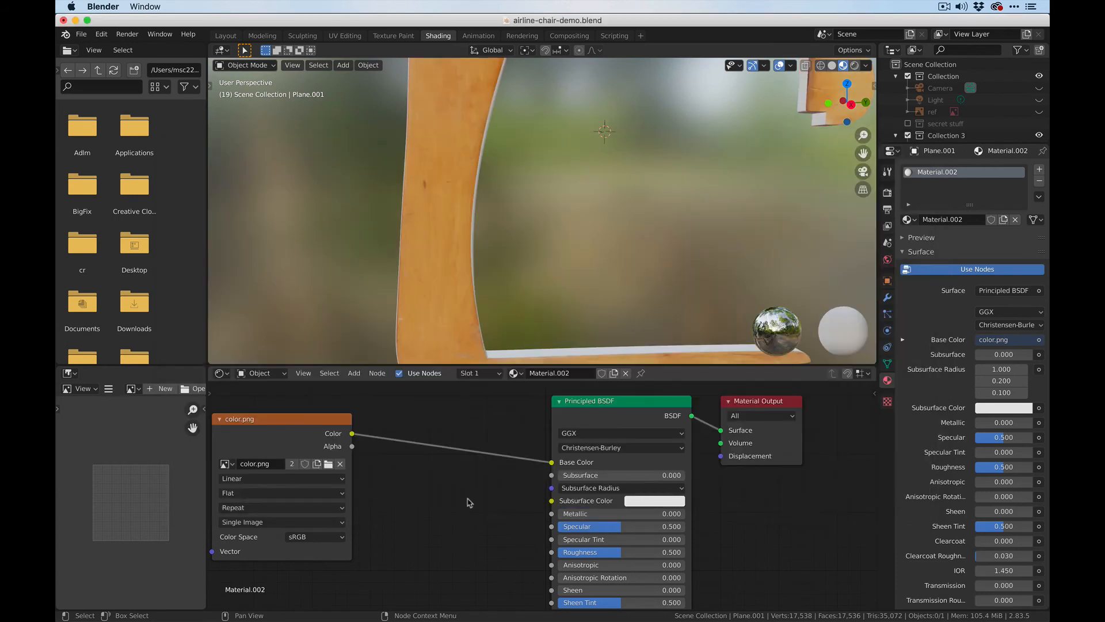
Examine the wood texture on the frame's front, inner and outer edges, and lower leg, including from the right orthographic view
{"action": "scroll", "coordinate": [541, 298], "scroll_direction": "down", "scroll_amount": 3}
{"action": "left_click_drag", "start_coordinate": [598, 276], "coordinate": [572, 298]}
{"action": "left_click_drag", "start_coordinate": [572, 299], "coordinate": [666, 118]}
{"action": "left_click", "coordinate": [653, 247]}
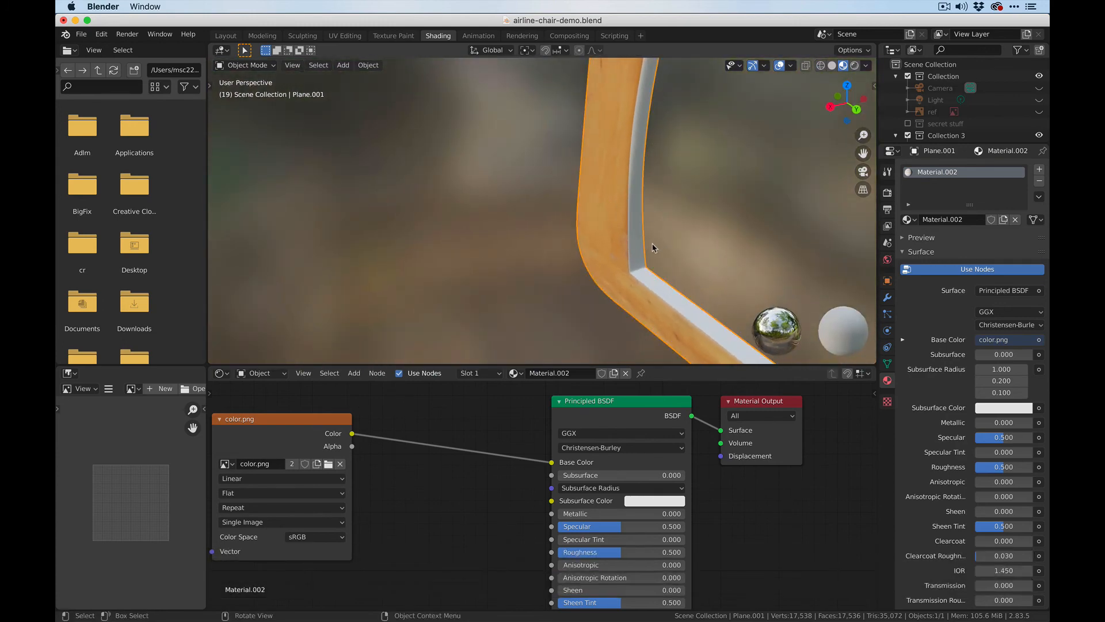
{"action": "left_click", "coordinate": [684, 269]}
{"action": "left_click_drag", "start_coordinate": [676, 271], "coordinate": [565, 183]}
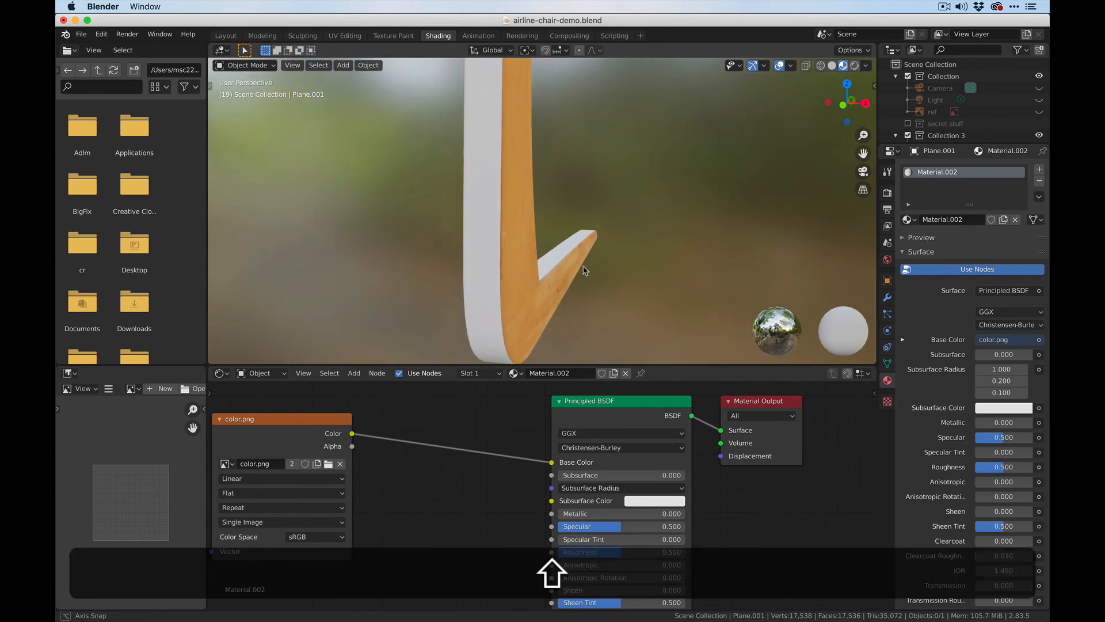
{"action": "left_click_drag", "start_coordinate": [582, 241], "coordinate": [469, 248]}
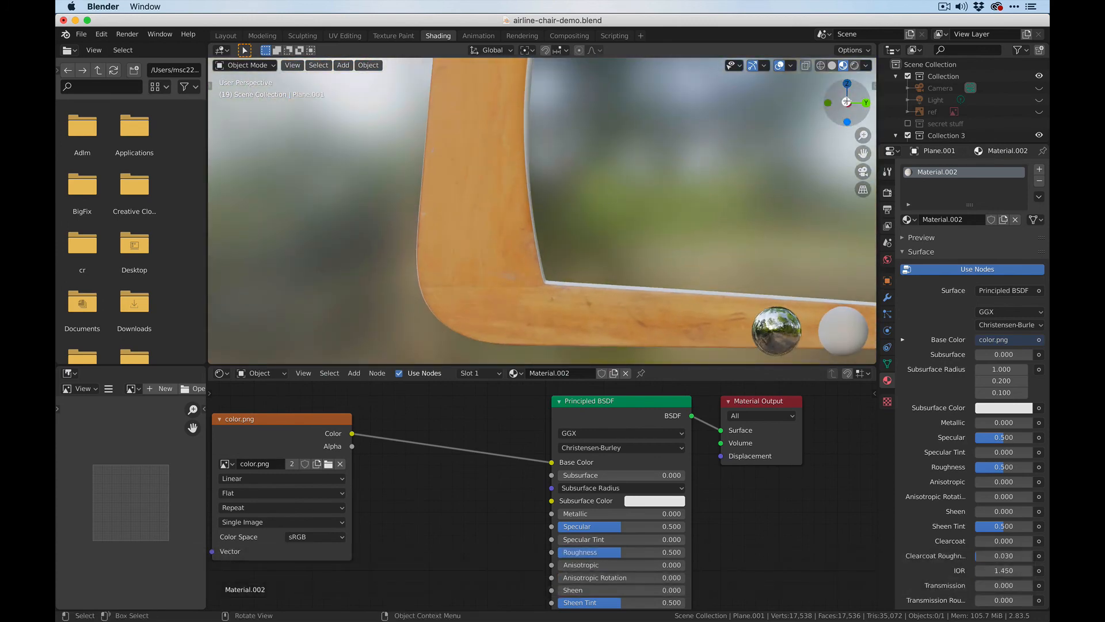
{"action": "left_click", "coordinate": [847, 103]}
{"action": "scroll", "coordinate": [719, 185], "scroll_direction": "down", "scroll_amount": 4}
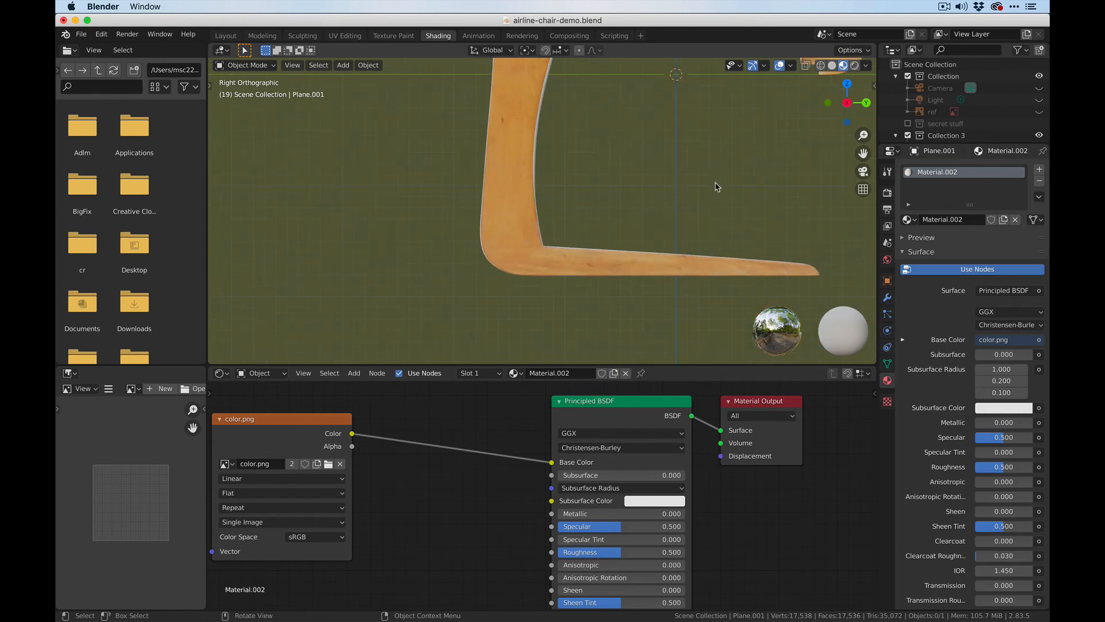
Show the frame in the Layout workspace with Material Preview shading and examine its full profile in right orthographic view
{"action": "left_click", "coordinate": [226, 36]}
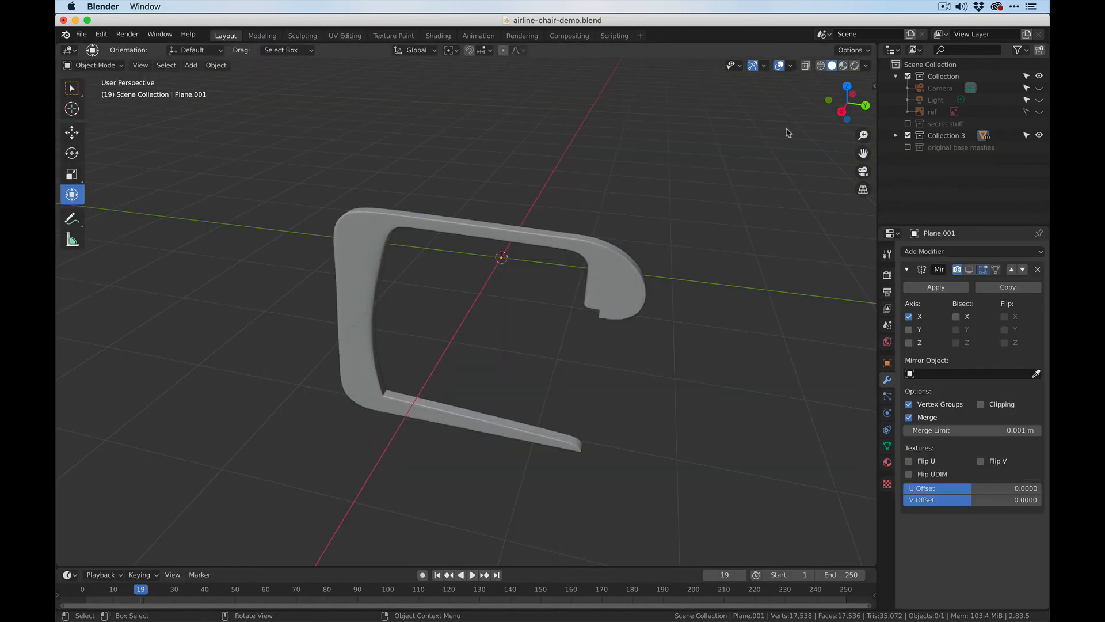
{"action": "left_click", "coordinate": [844, 66]}
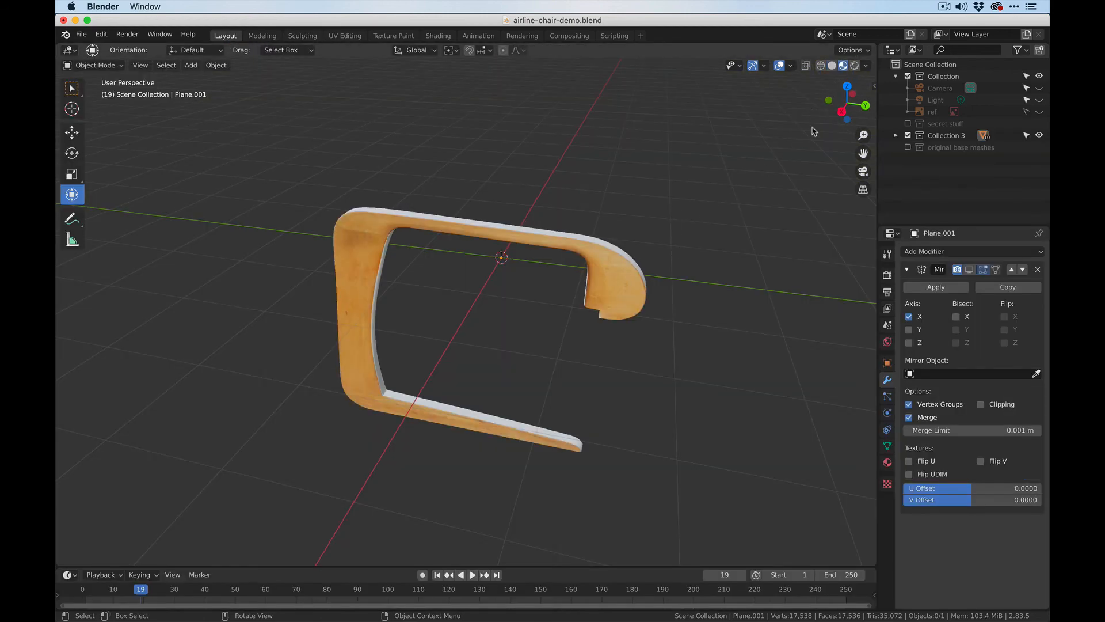
{"action": "left_click", "coordinate": [842, 111]}
{"action": "scroll", "coordinate": [410, 289], "scroll_direction": "up", "scroll_amount": 5}
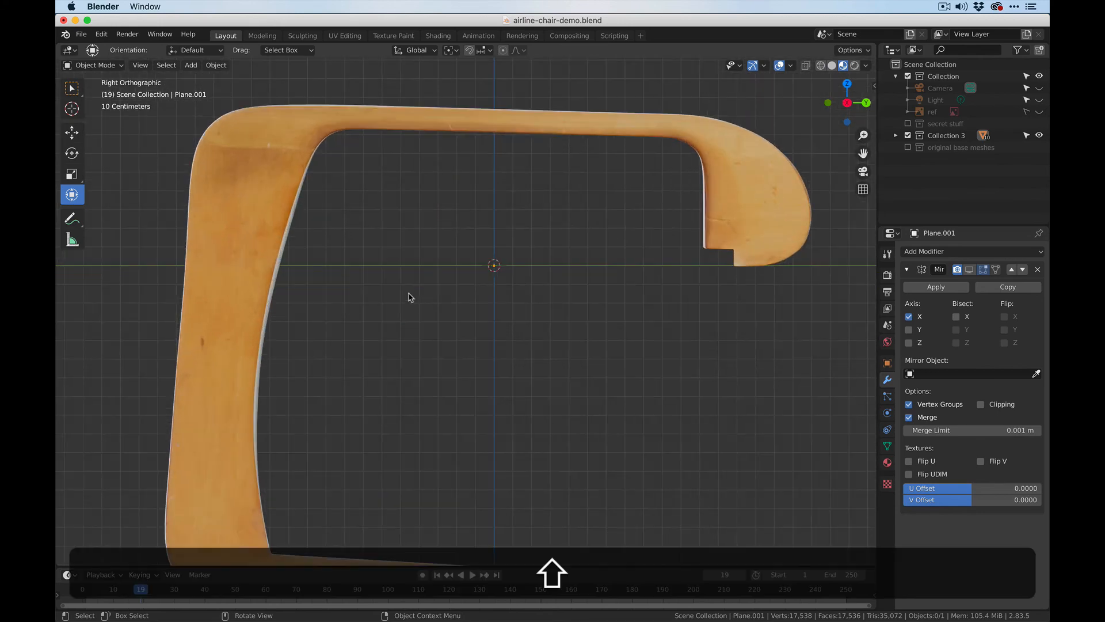
{"action": "scroll", "coordinate": [410, 297], "scroll_direction": "down", "scroll_amount": 2}
{"action": "scroll", "coordinate": [423, 305], "scroll_direction": "down", "scroll_amount": 3}
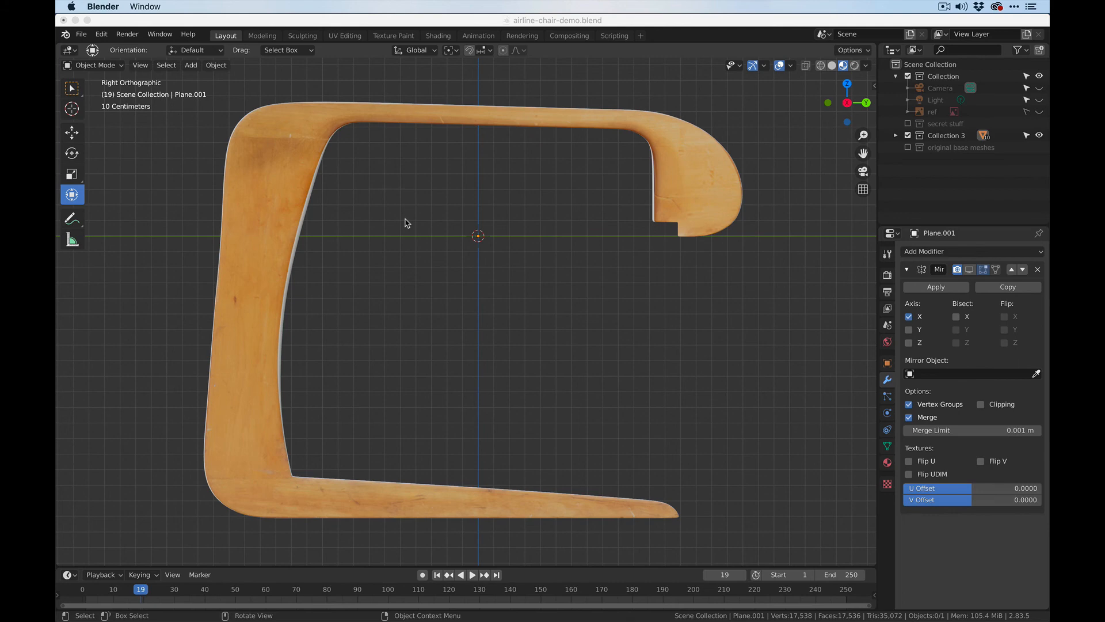
Switch to Photoshop, hide the uv layer, and quick-export the texture with its added veneer strips as PNG over color.png
{"action": "key", "text": "super+Tab"}
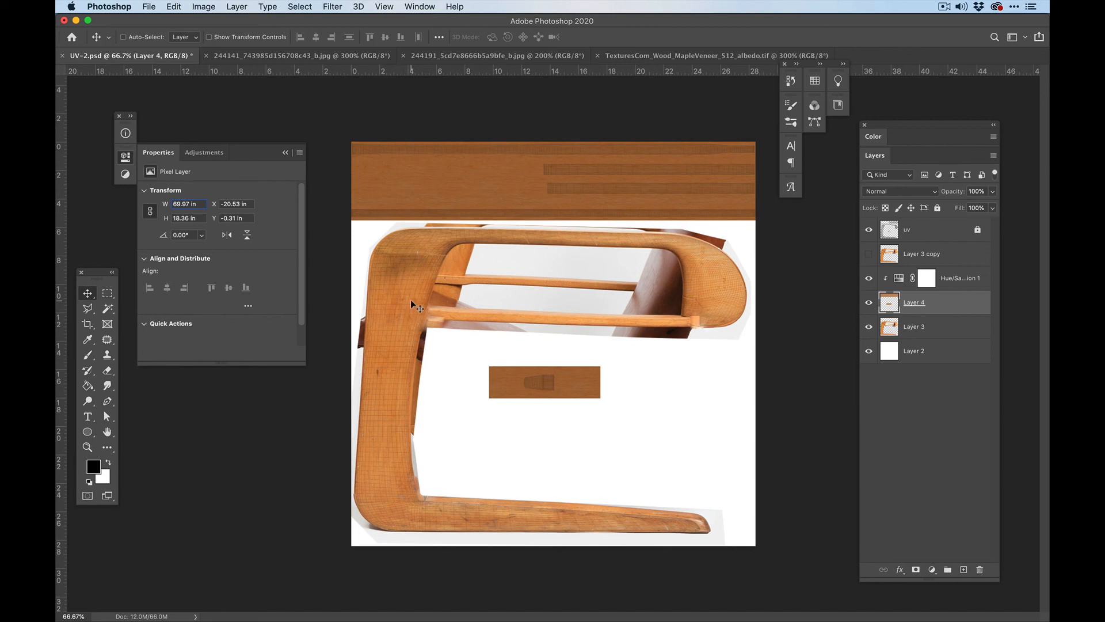
{"action": "left_click", "coordinate": [869, 229]}
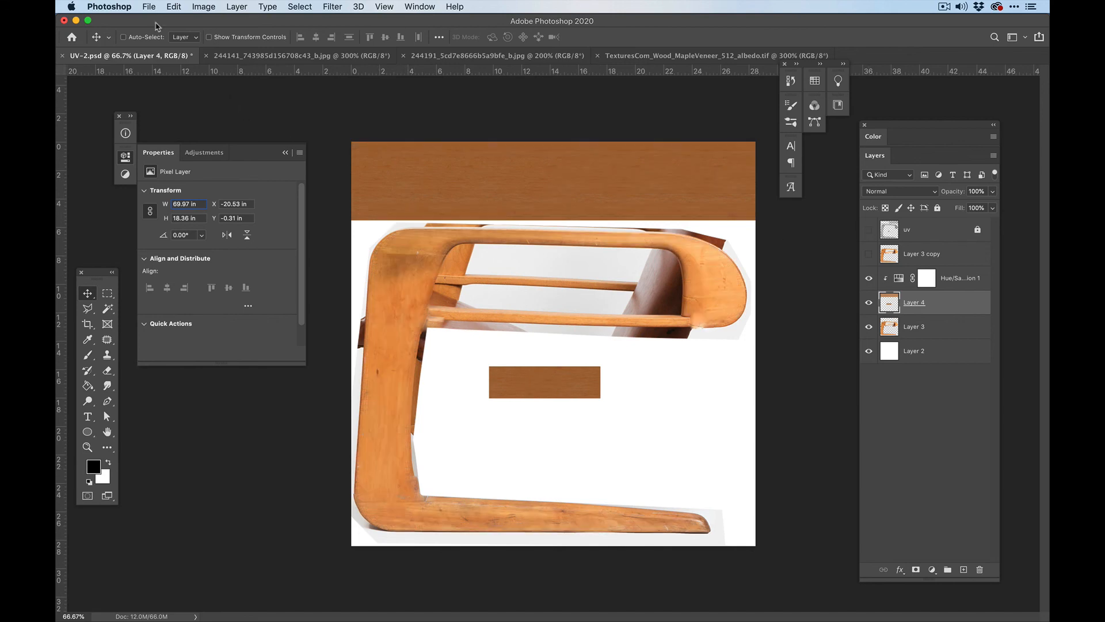
{"action": "left_click", "coordinate": [150, 9]}
{"action": "mouse_move", "coordinate": [235, 170]}
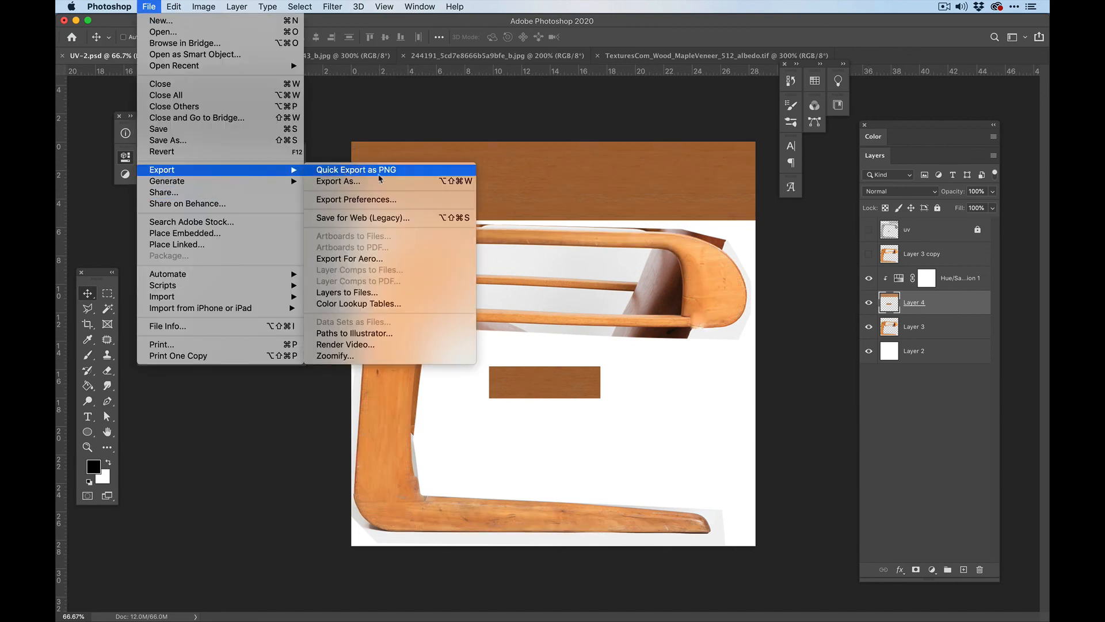
{"action": "left_click", "coordinate": [384, 173]}
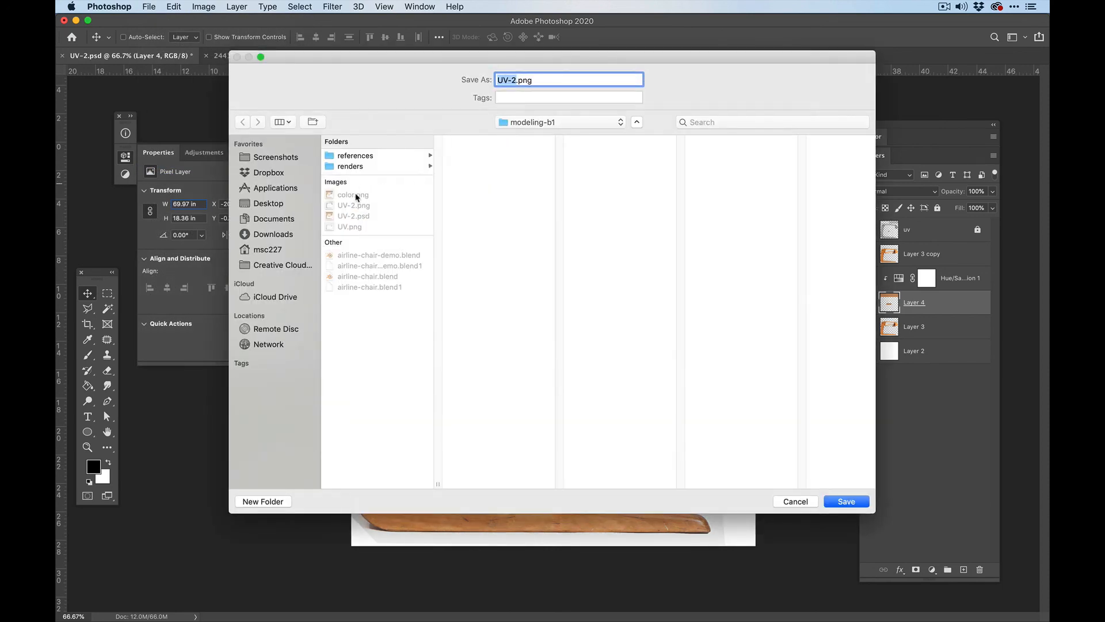
{"action": "left_click", "coordinate": [354, 196]}
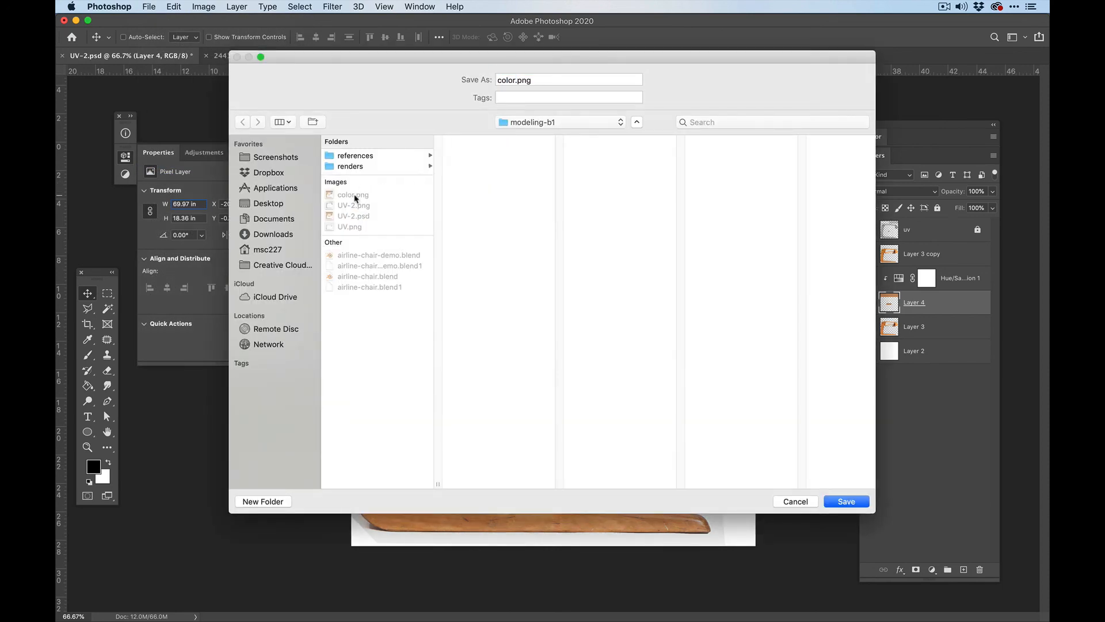
{"action": "left_click", "coordinate": [847, 502]}
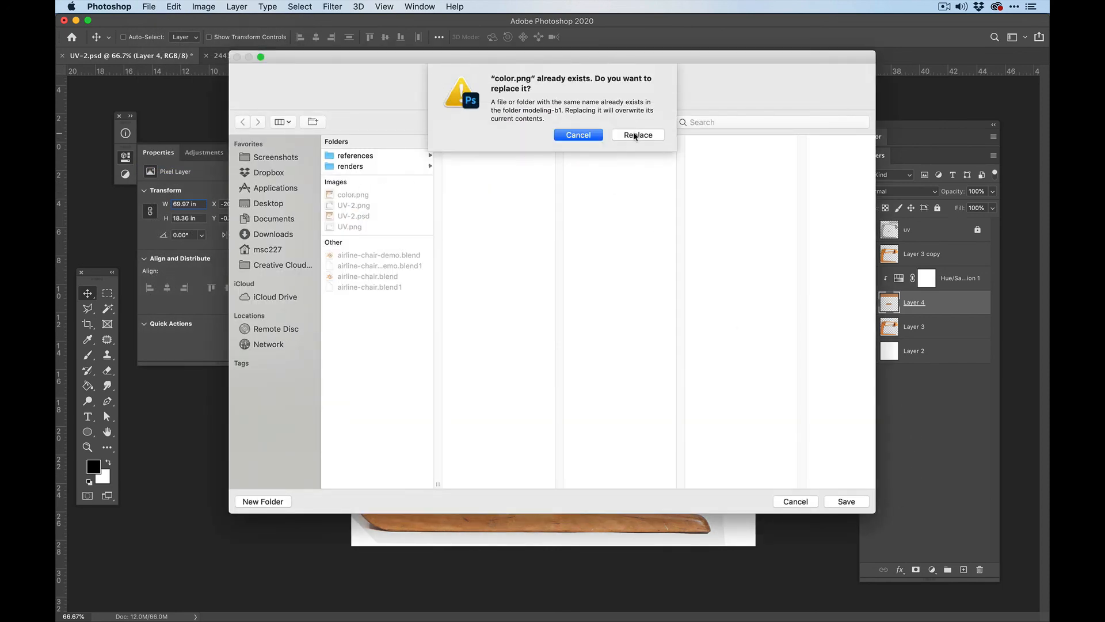
{"action": "left_click", "coordinate": [634, 135]}
Switch back to Blender and reload the updated color.png from modeling-b1 in the image texture node
{"action": "key", "text": "super+Tab"}
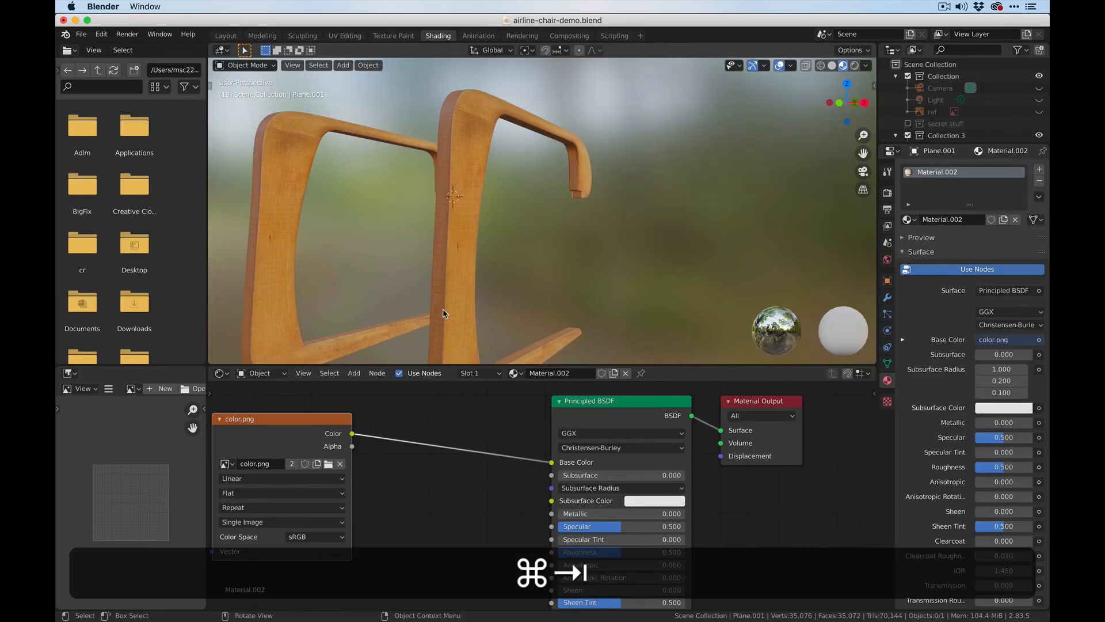
{"action": "left_click", "coordinate": [328, 464]}
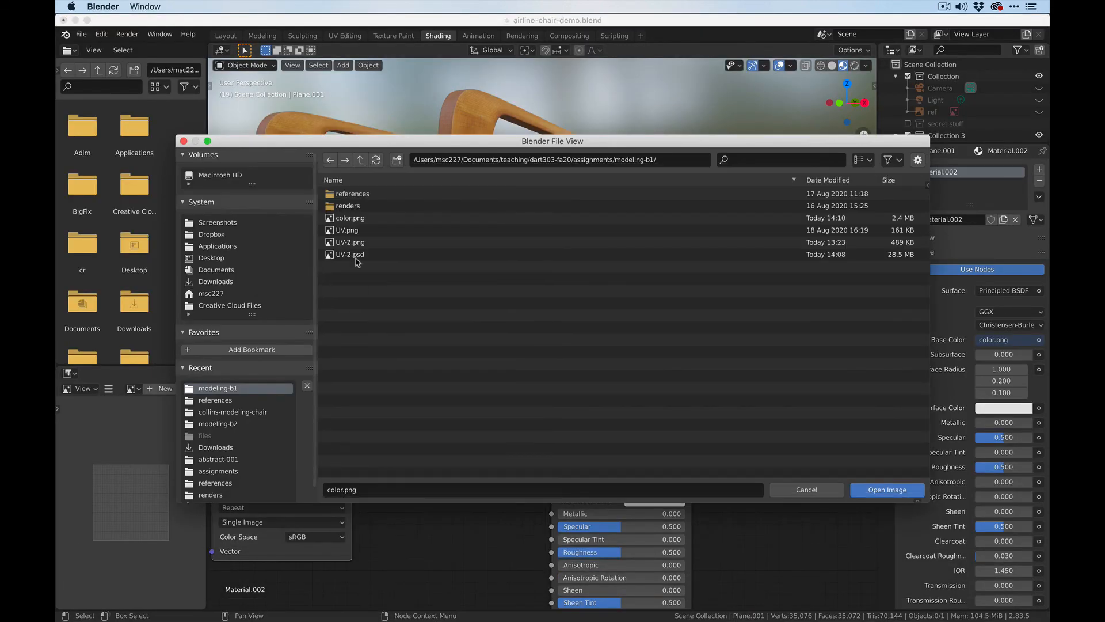
{"action": "left_click", "coordinate": [349, 218]}
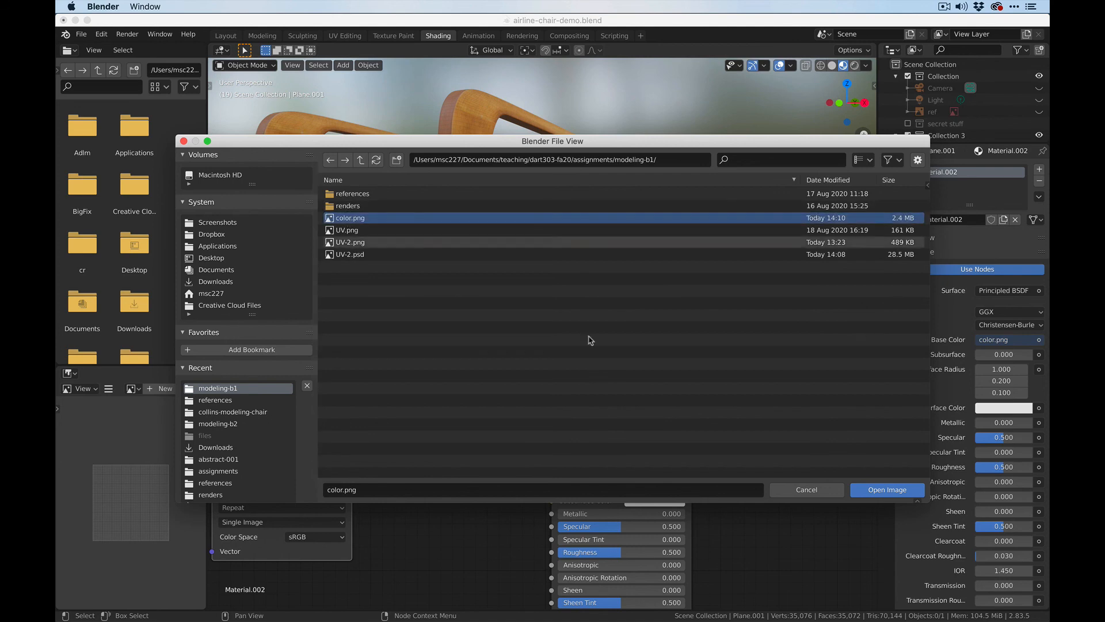
{"action": "left_click", "coordinate": [887, 490]}
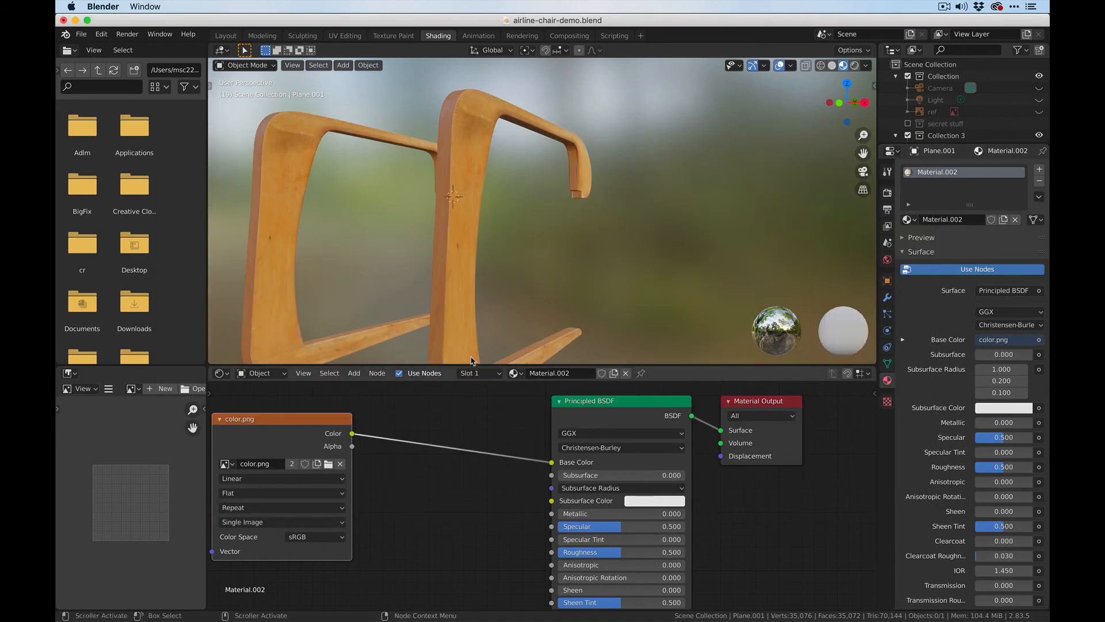
Examine the veneer on the mirrored frames' edges and its seams with the wood faces, then view both whole frames
{"action": "left_click_drag", "start_coordinate": [499, 215], "coordinate": [558, 259]}
{"action": "scroll", "coordinate": [558, 259], "scroll_direction": "up", "scroll_amount": 5}
{"action": "scroll", "coordinate": [446, 180], "scroll_direction": "up", "scroll_amount": 3}
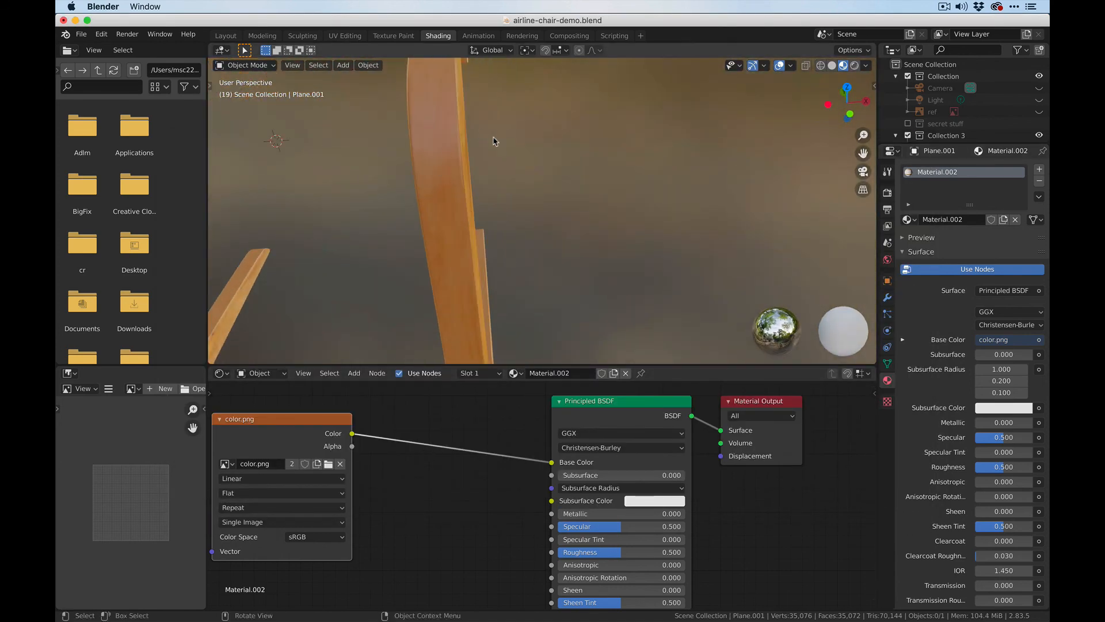
{"action": "mouse_move", "coordinate": [444, 217]}
{"action": "left_mouse_down"}
{"action": "mouse_move", "coordinate": [489, 251]}
{"action": "mouse_move", "coordinate": [518, 256]}
{"action": "mouse_move", "coordinate": [404, 156]}
{"action": "mouse_move", "coordinate": [455, 210]}
{"action": "mouse_move", "coordinate": [437, 222]}
{"action": "left_mouse_up"}
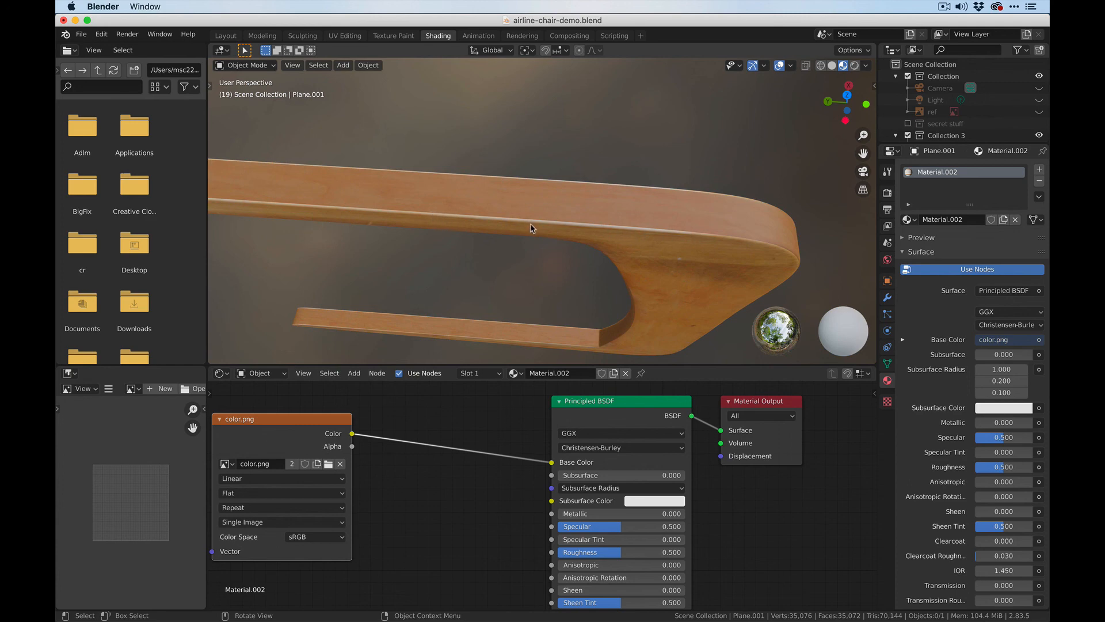
{"action": "left_click_drag", "start_coordinate": [530, 228], "coordinate": [568, 206]}
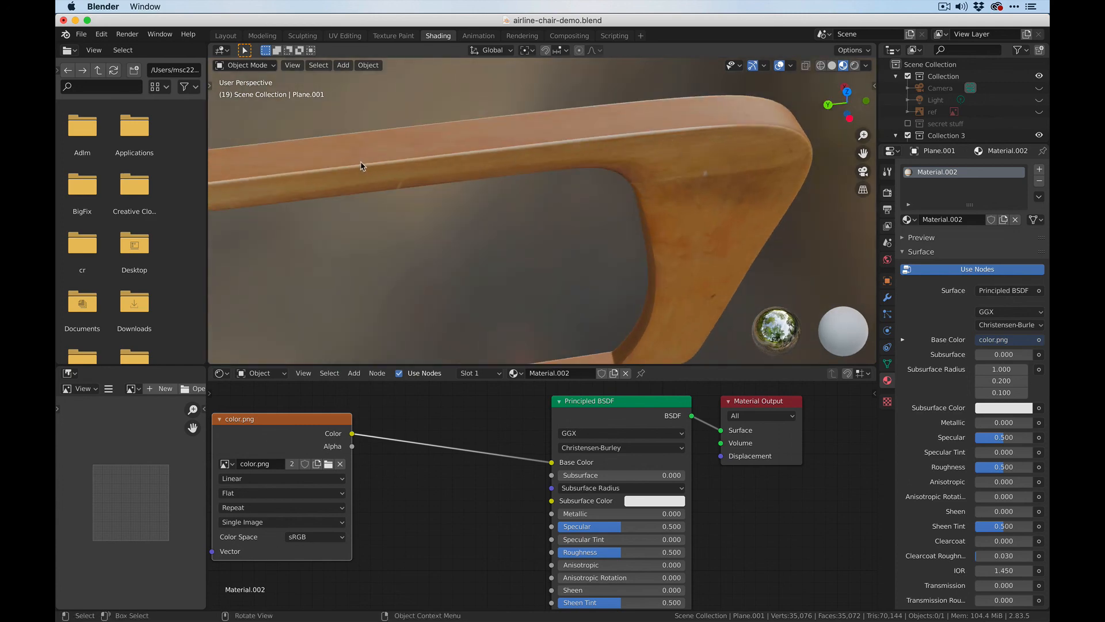
{"action": "left_click_drag", "start_coordinate": [615, 130], "coordinate": [638, 219]}
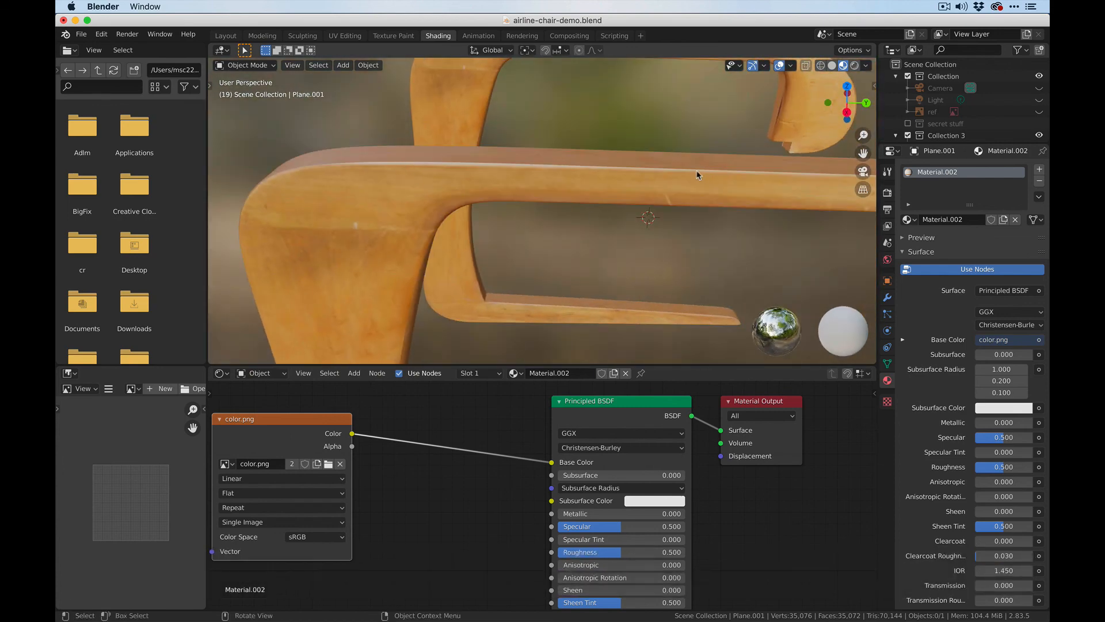
{"action": "scroll", "coordinate": [418, 174], "scroll_direction": "down", "scroll_amount": 5}
{"action": "left_click_drag", "start_coordinate": [417, 174], "coordinate": [453, 244]}
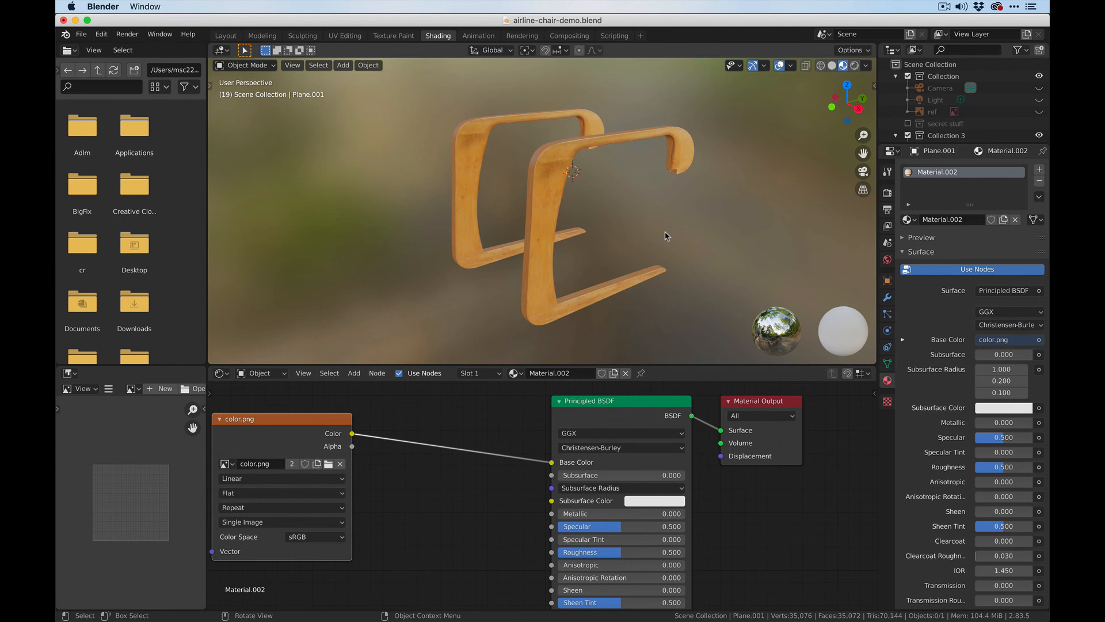